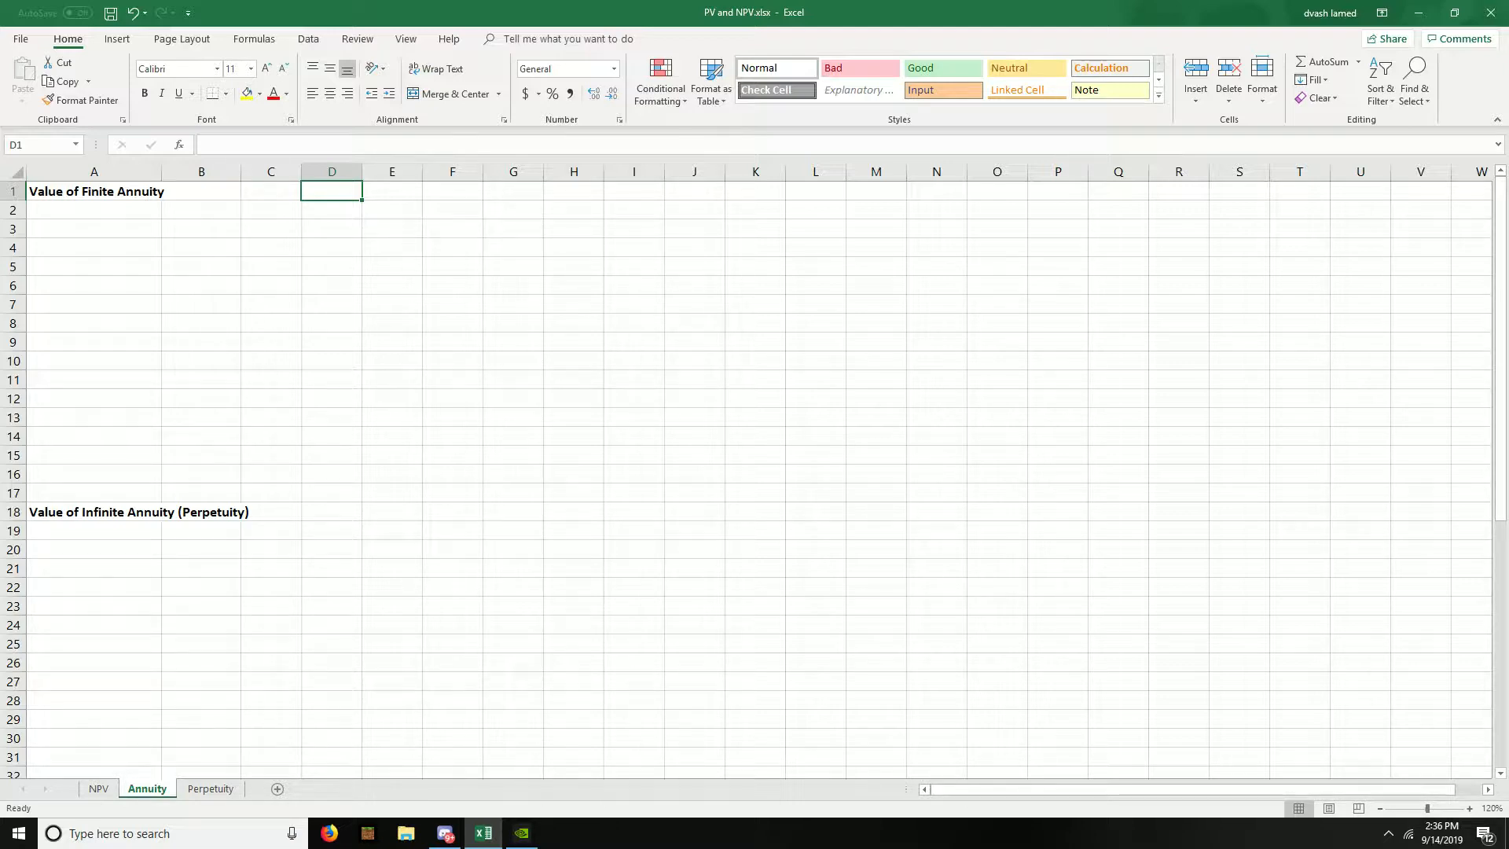
- Label cell A2 below the finite annuity heading as "Period pmt, C"
key("Left")
key("Left")
key("Left")
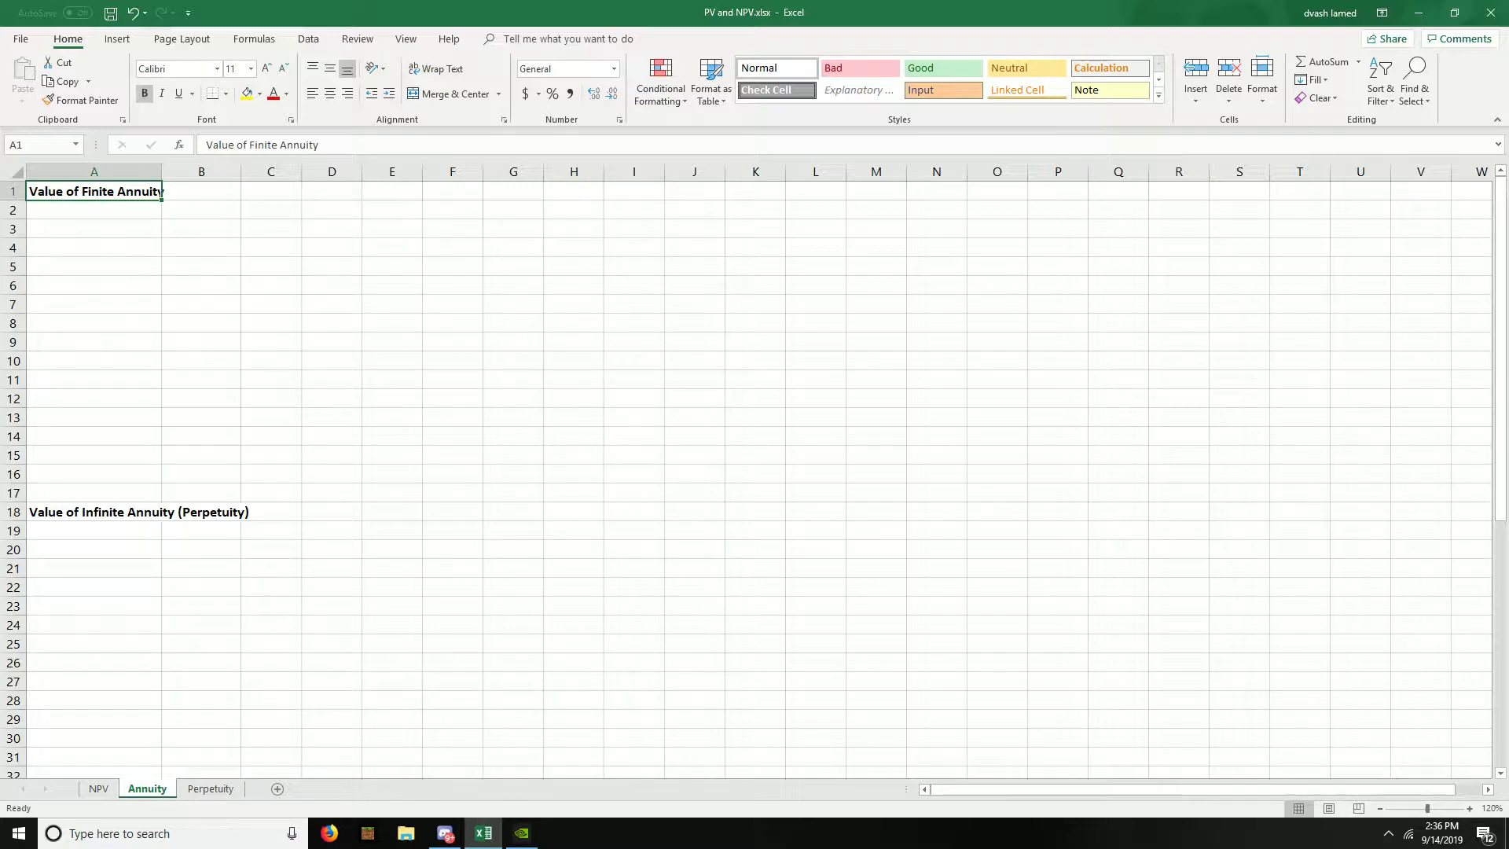
left_click(94, 210)
type("Period")
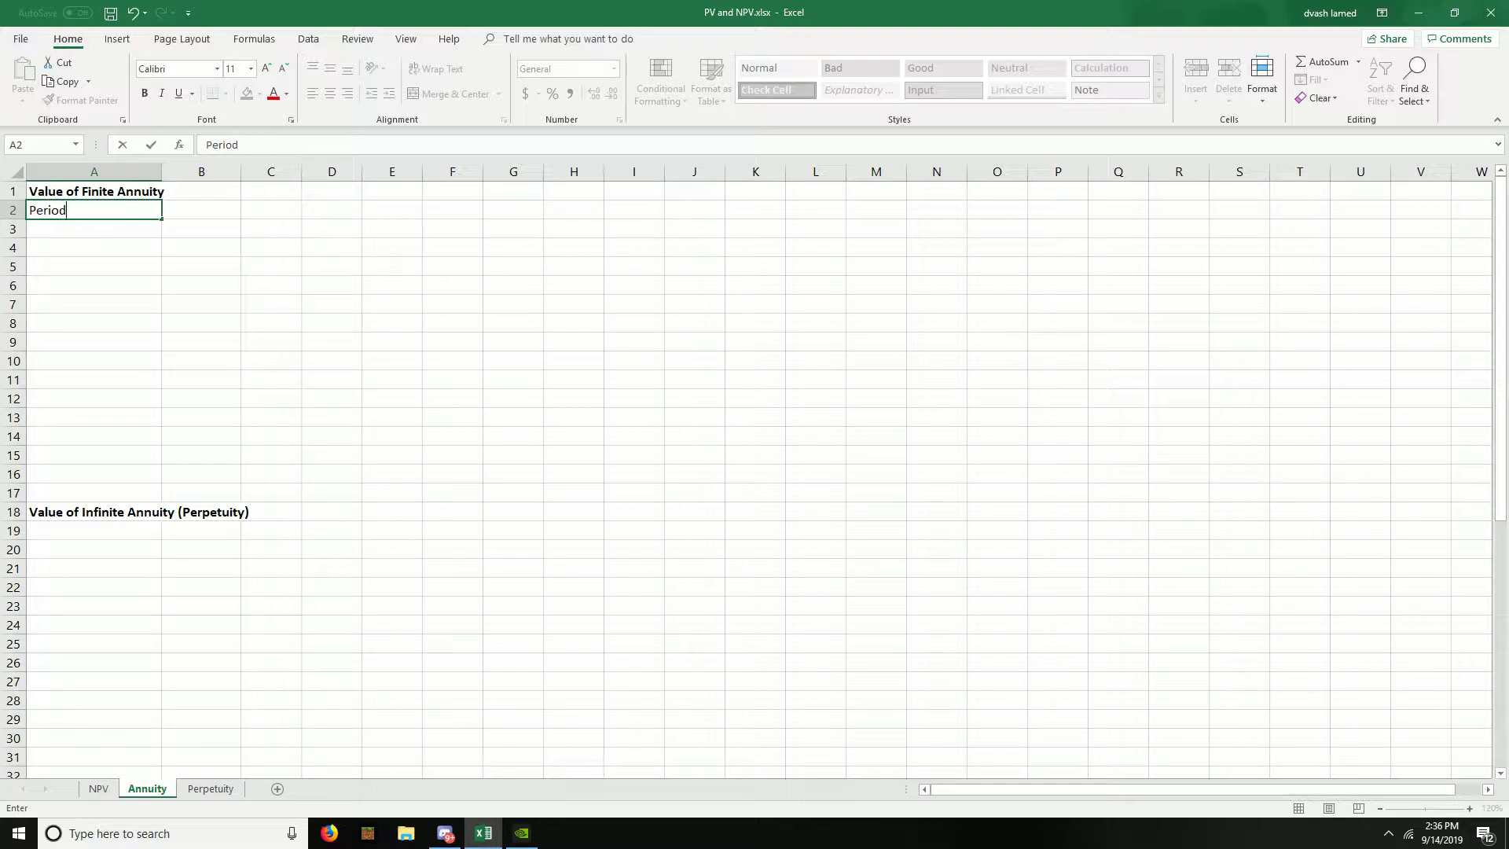
type(" pmt")
key("Tab")
key("Left")
key("F2")
type(", C")
key("Return")
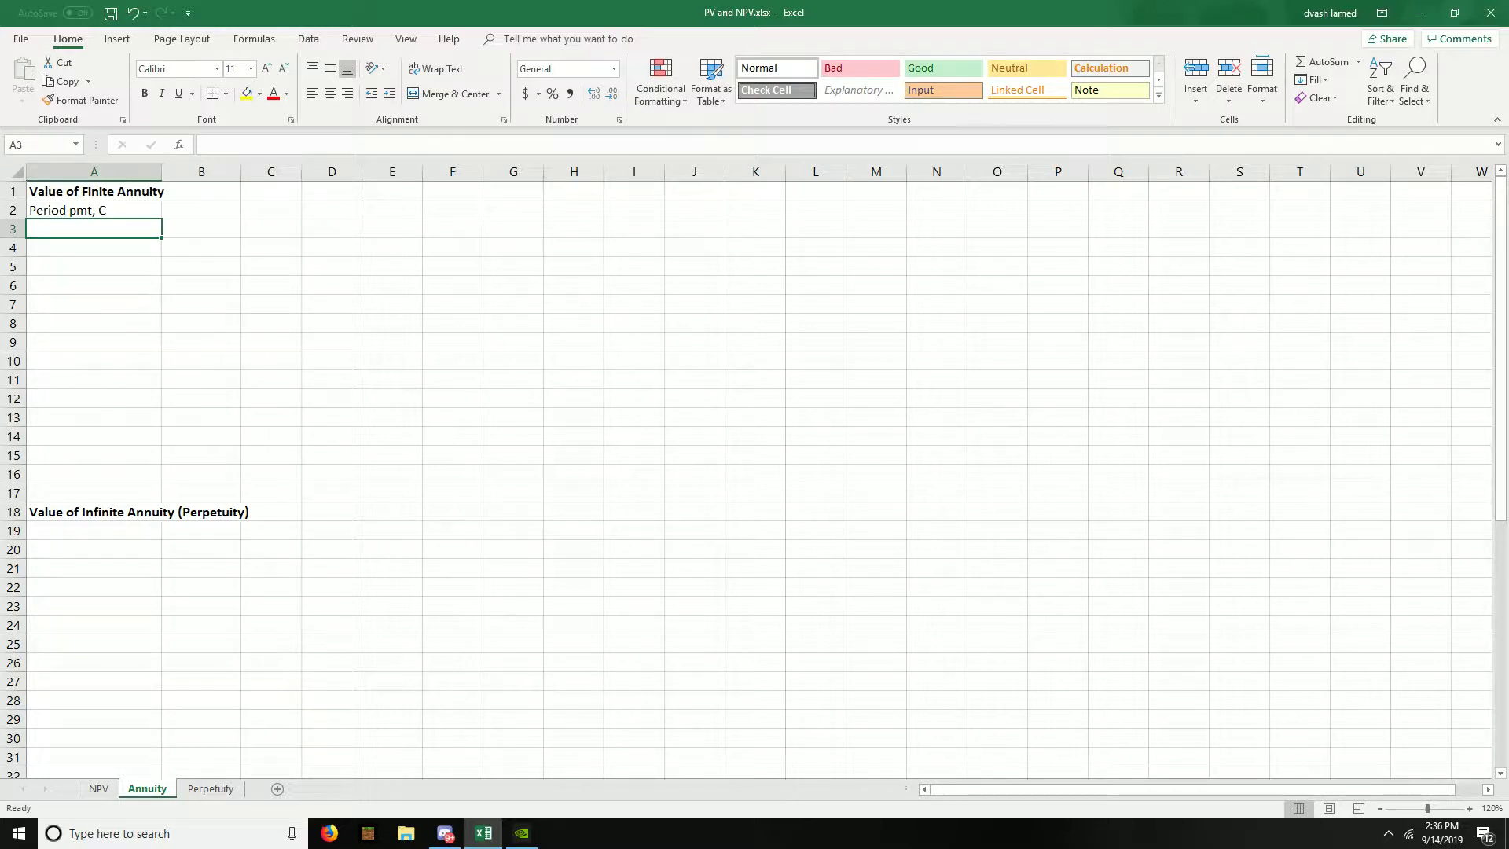
- Add the labels "Number of periods, N" in A3 and "Discount rate,R" in A4
type("Number ")
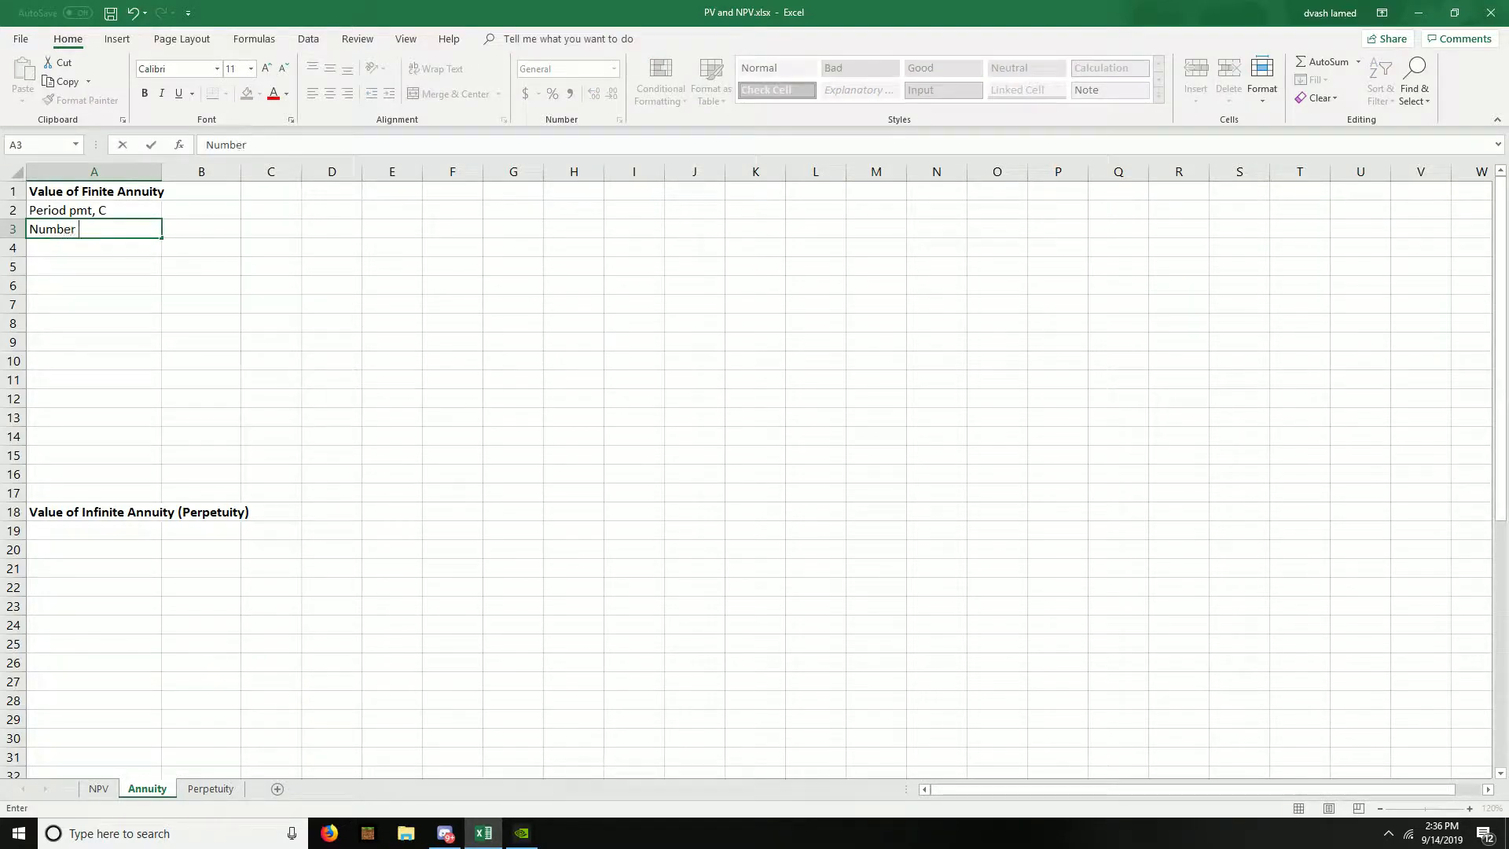
type("of periods, N")
key("Return")
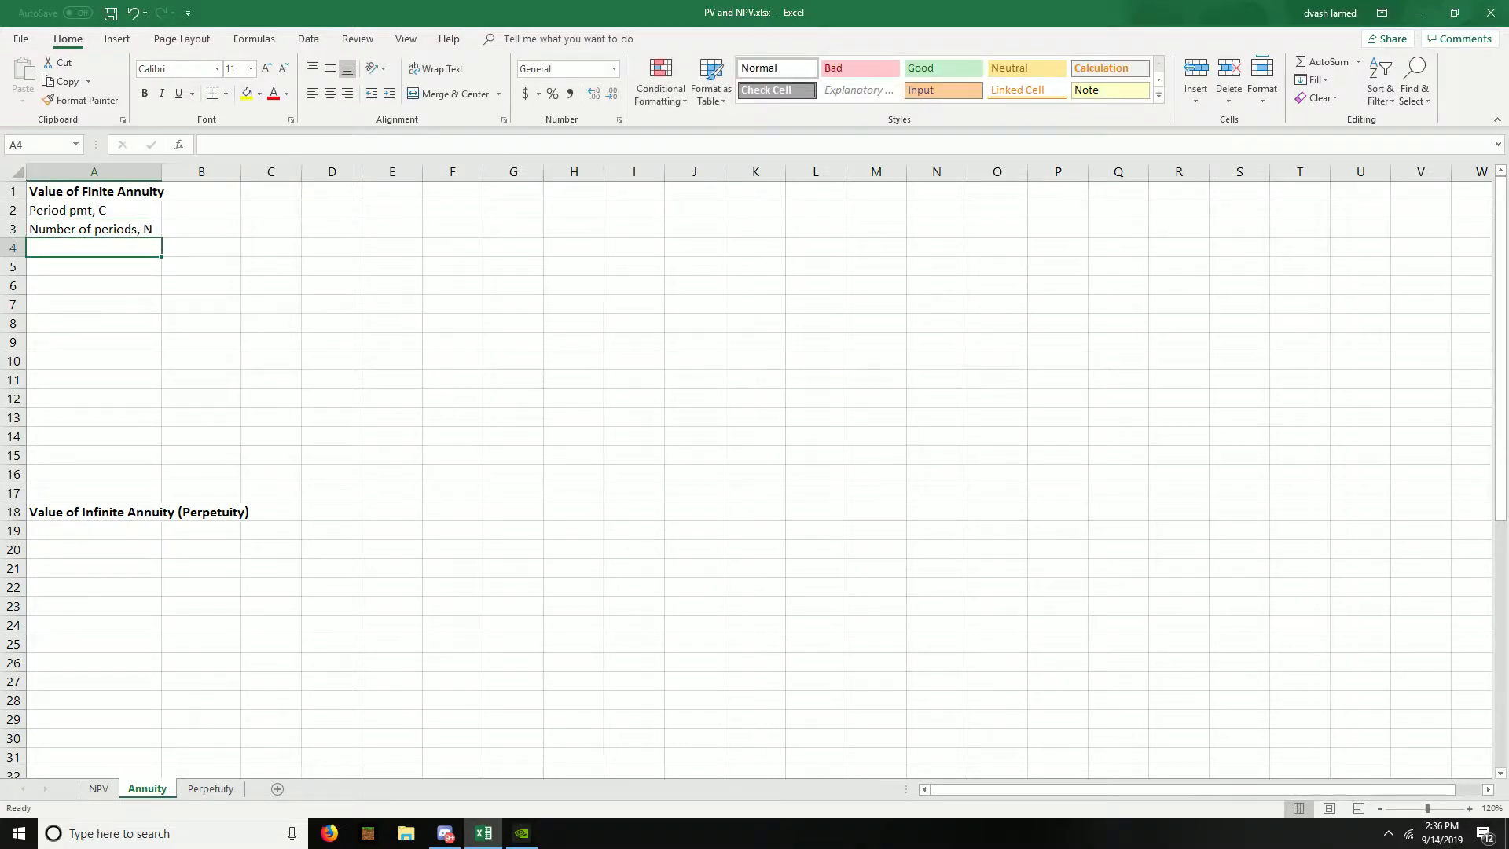
type("Discount ratr")
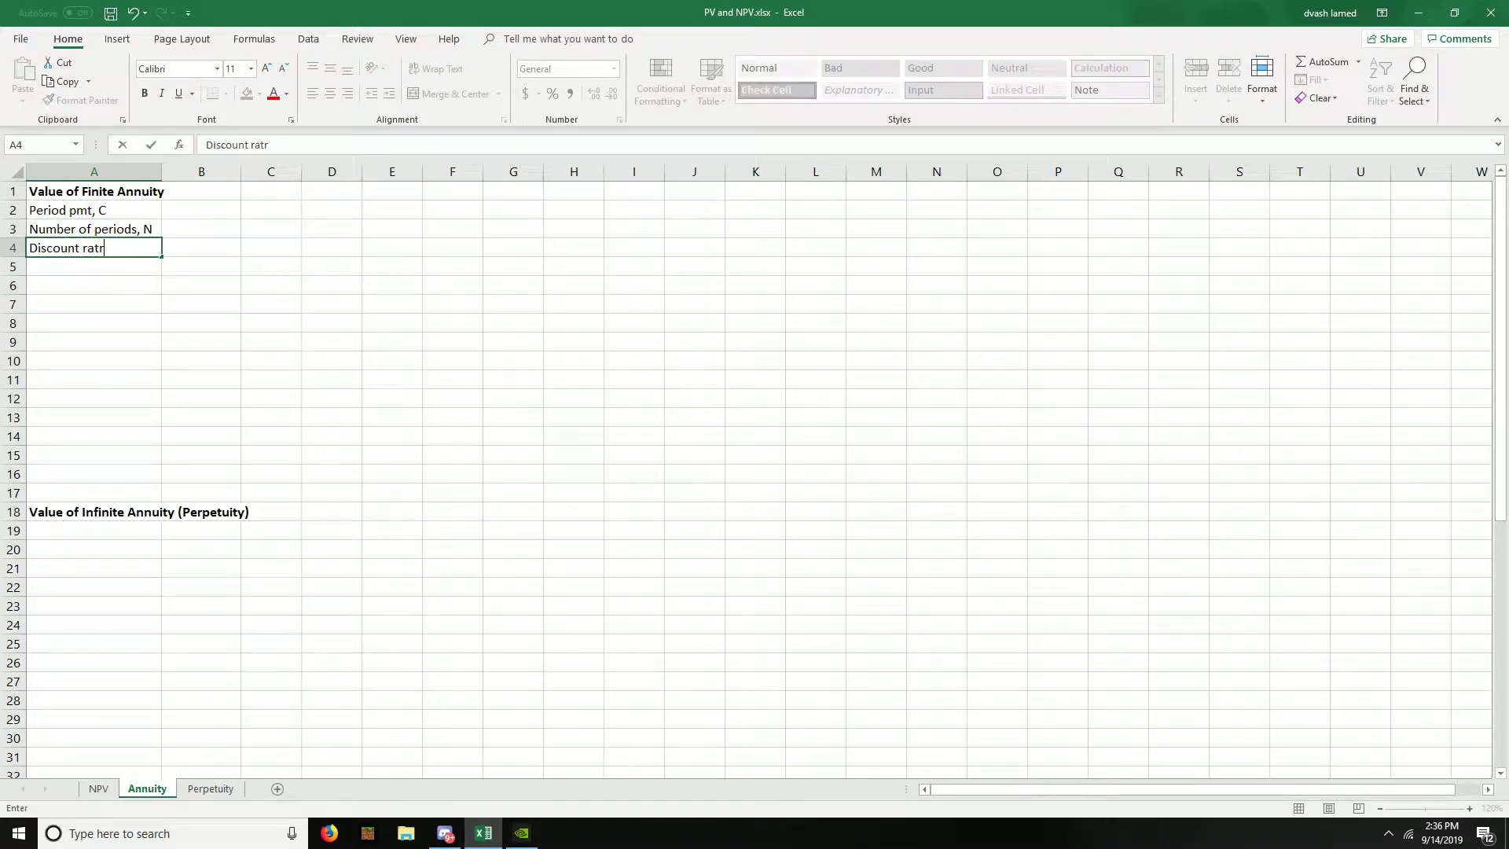
key("BackSpace")
type("e,R")
key("Return")
- Add the label "Present value of annuity" in cell A5
type("Pr")
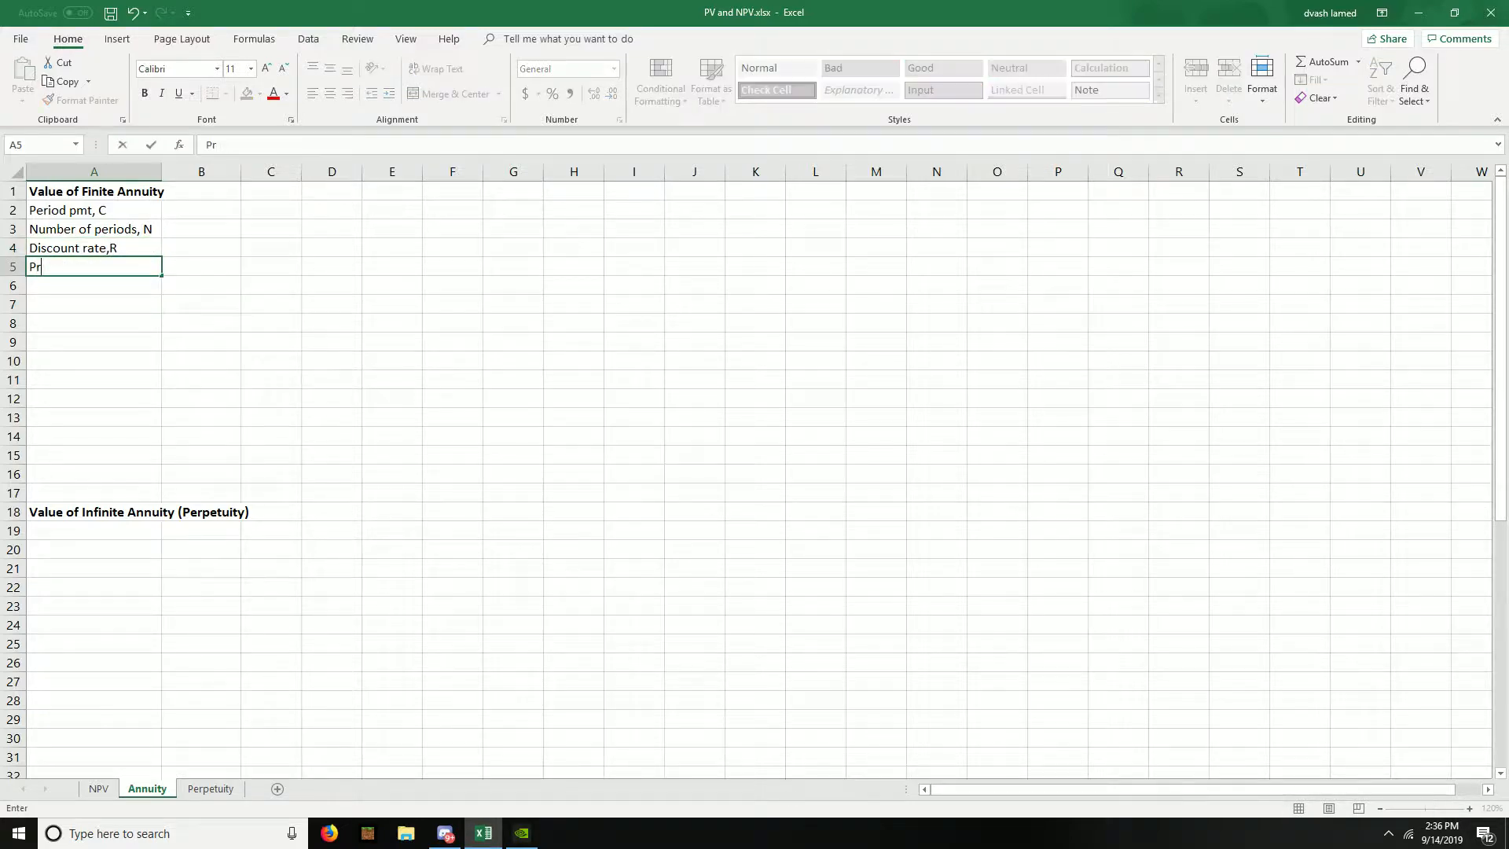
type("esent value of annuity")
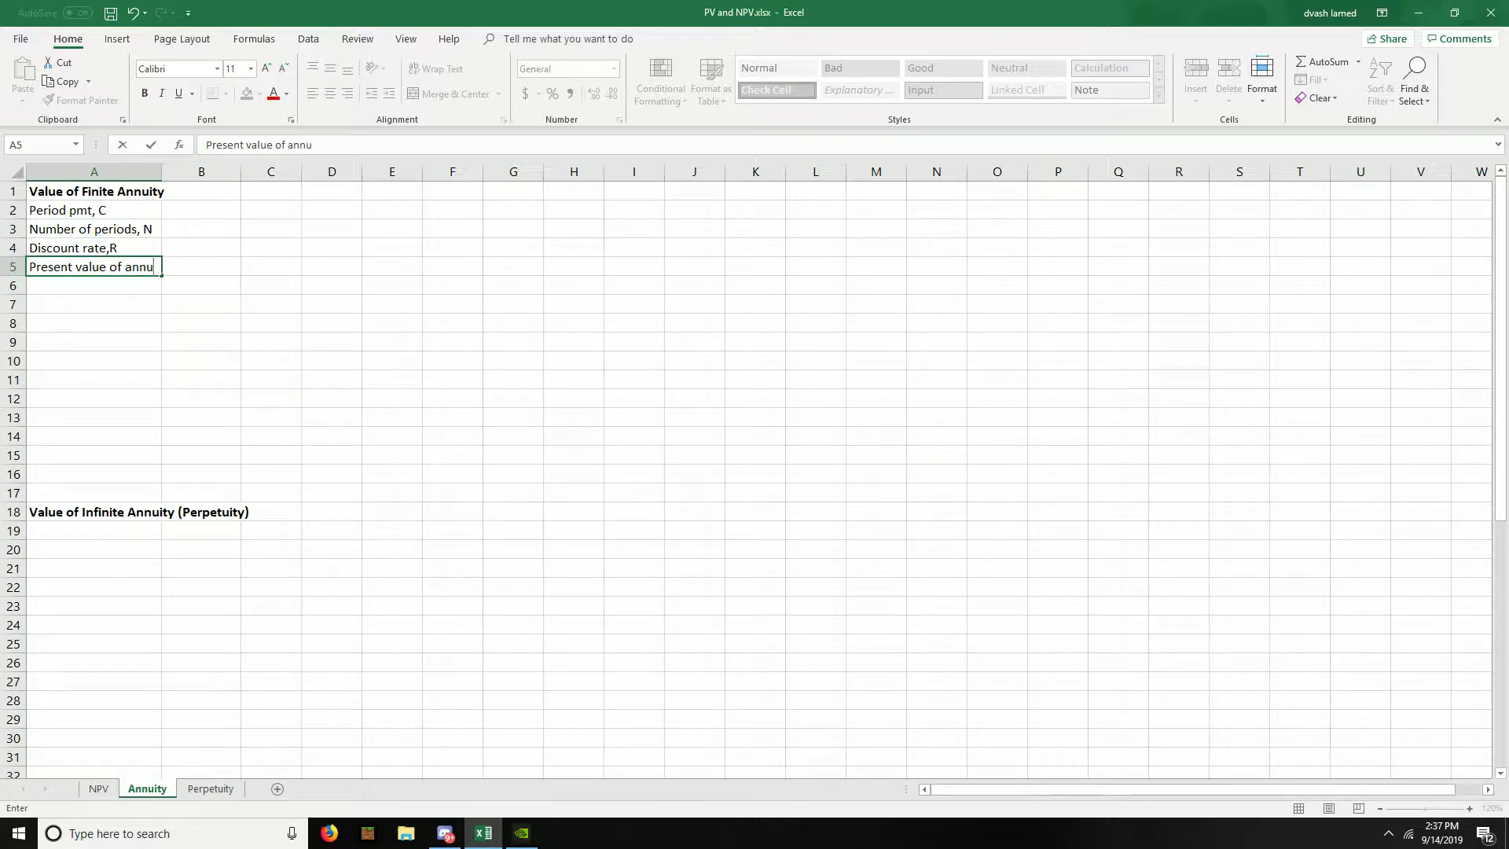
key("Return")
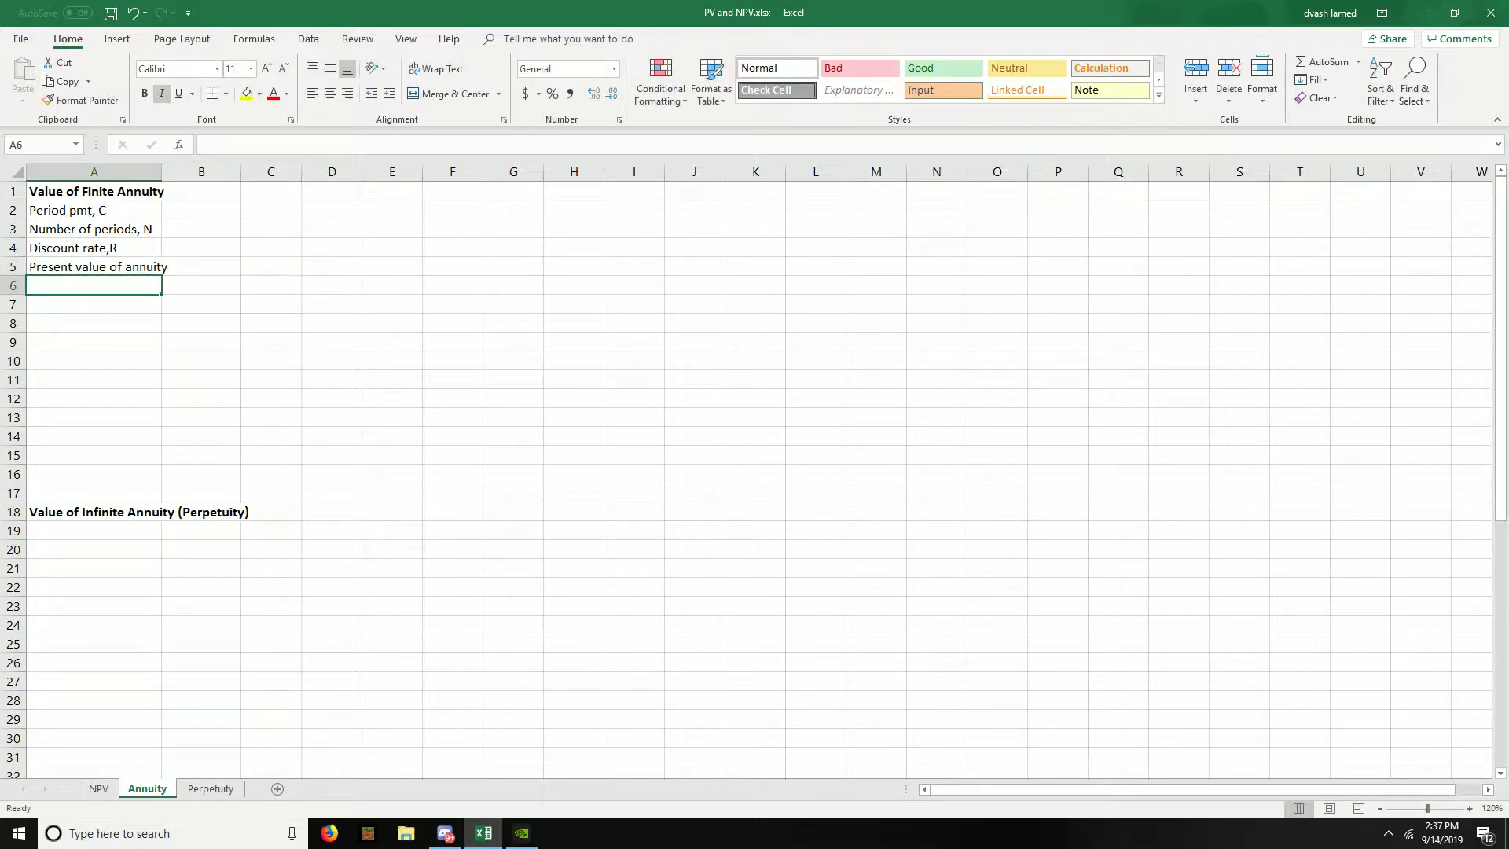
- Enter the annuity inputs in B2:B4: payment 500, number of periods 5 and discount rate 10%
key("Up")
key("Right")
key("Up")
key("Up")
key("Up")
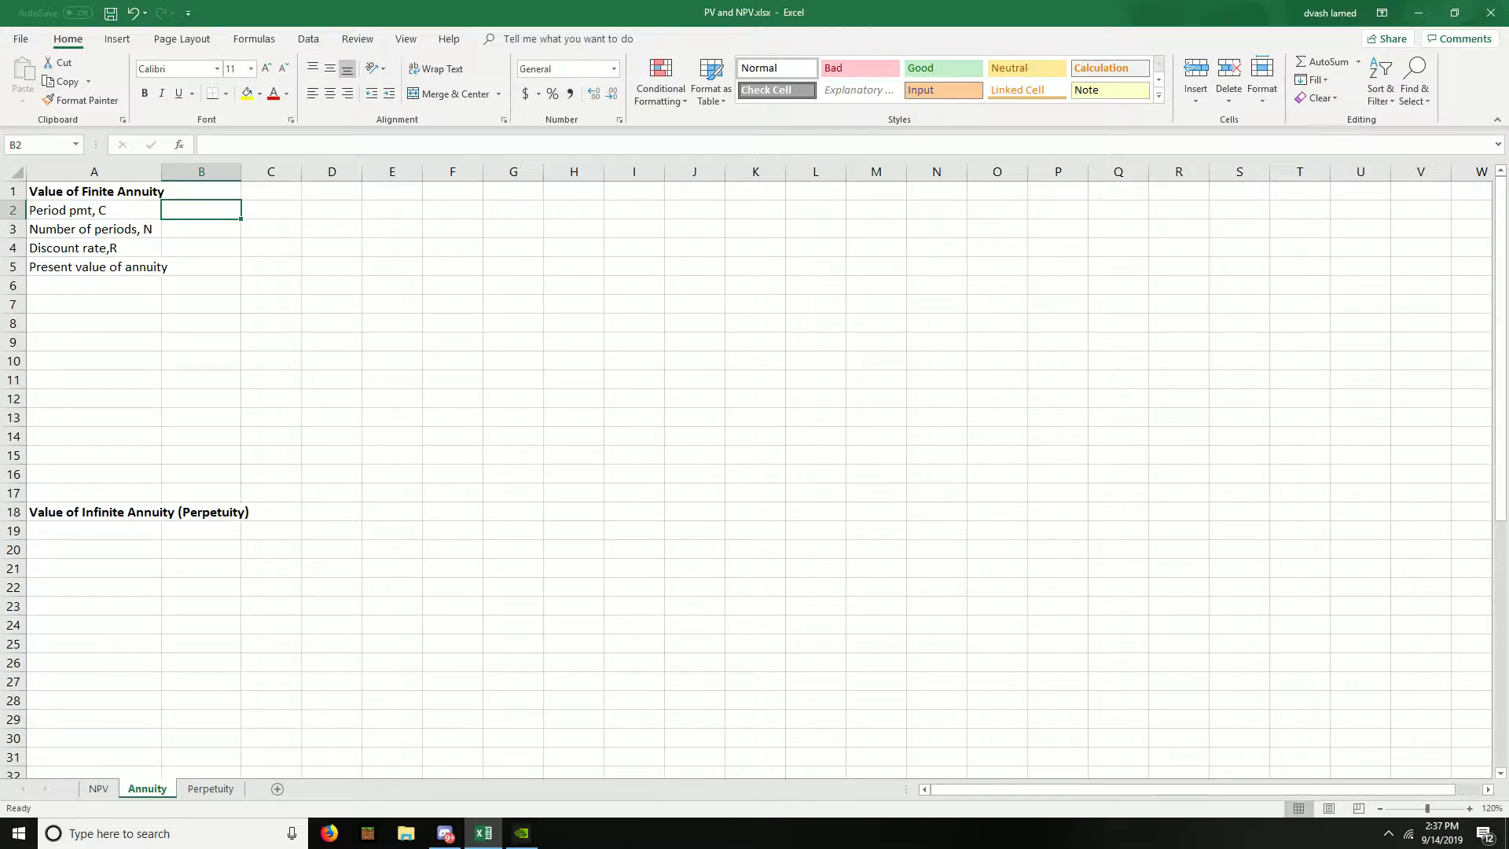
type("500")
key("Return")
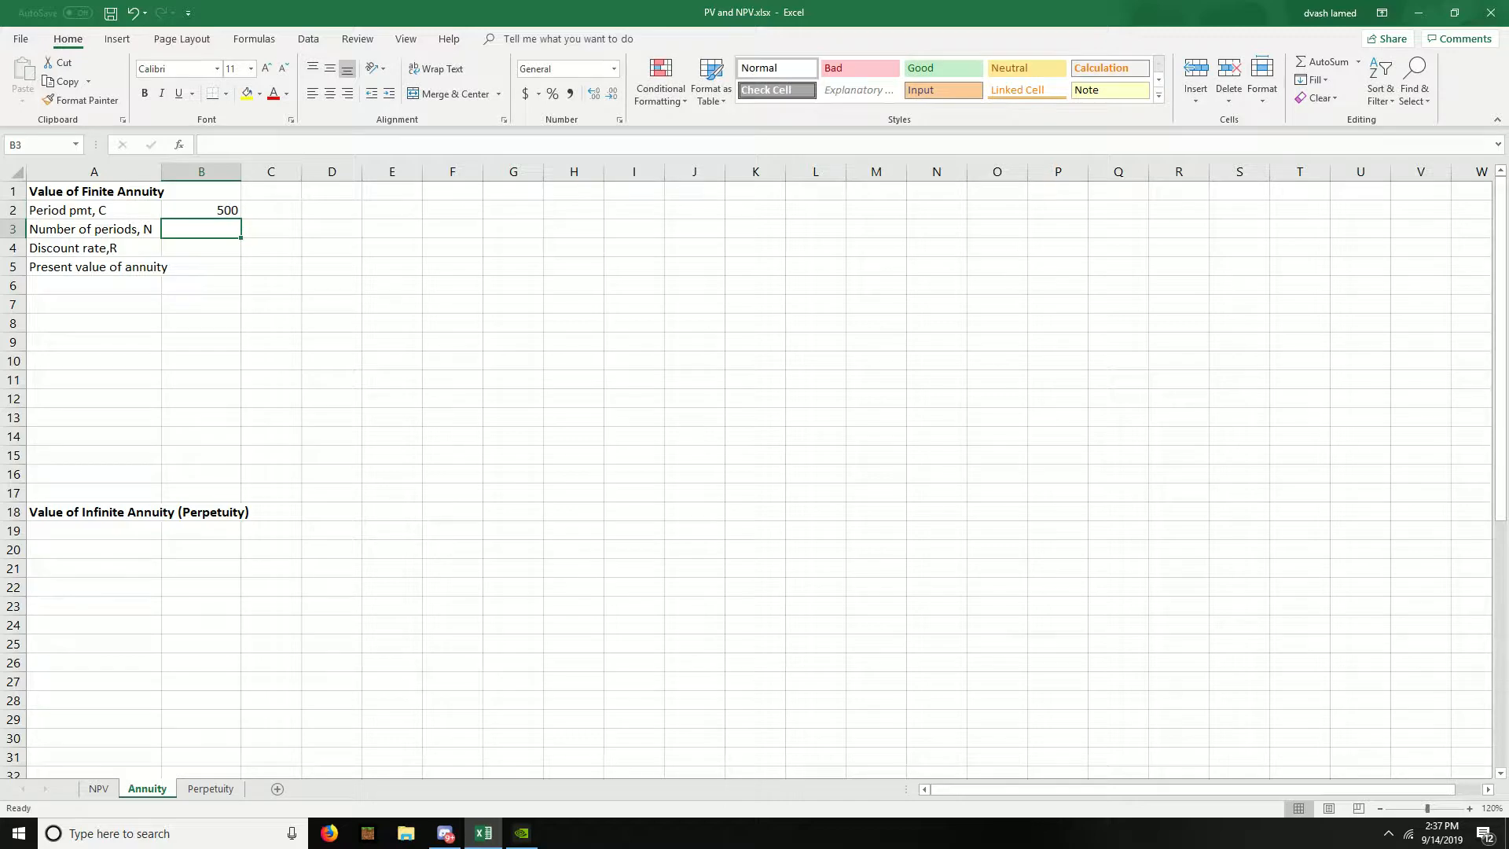
type("5")
key("Return")
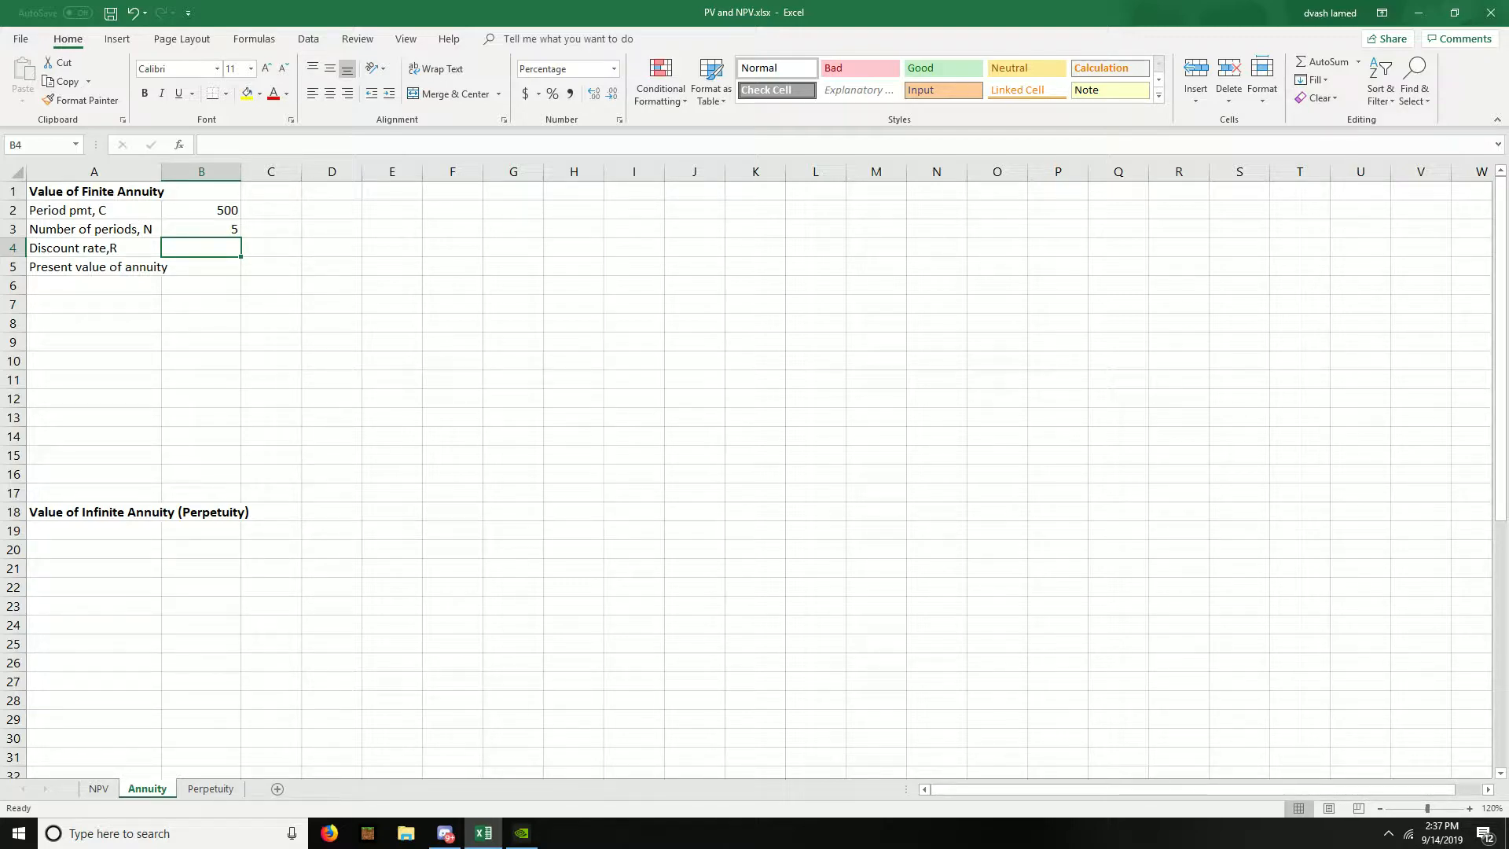
type("10")
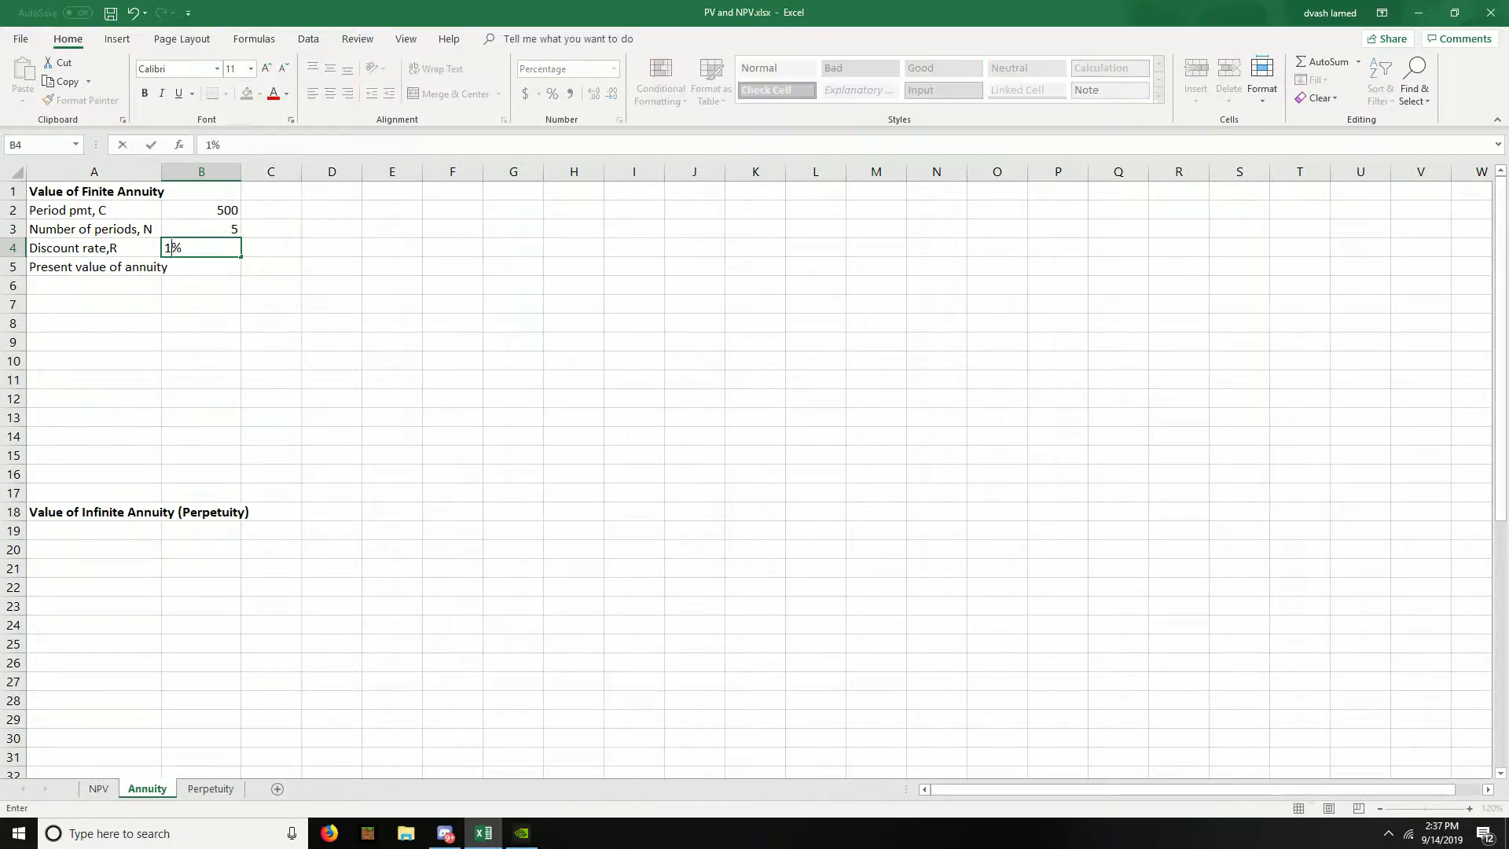
key("Return")
- Add the labels "Formula" in A6 and "PV formula" in A7
key("Left")
key("Down")
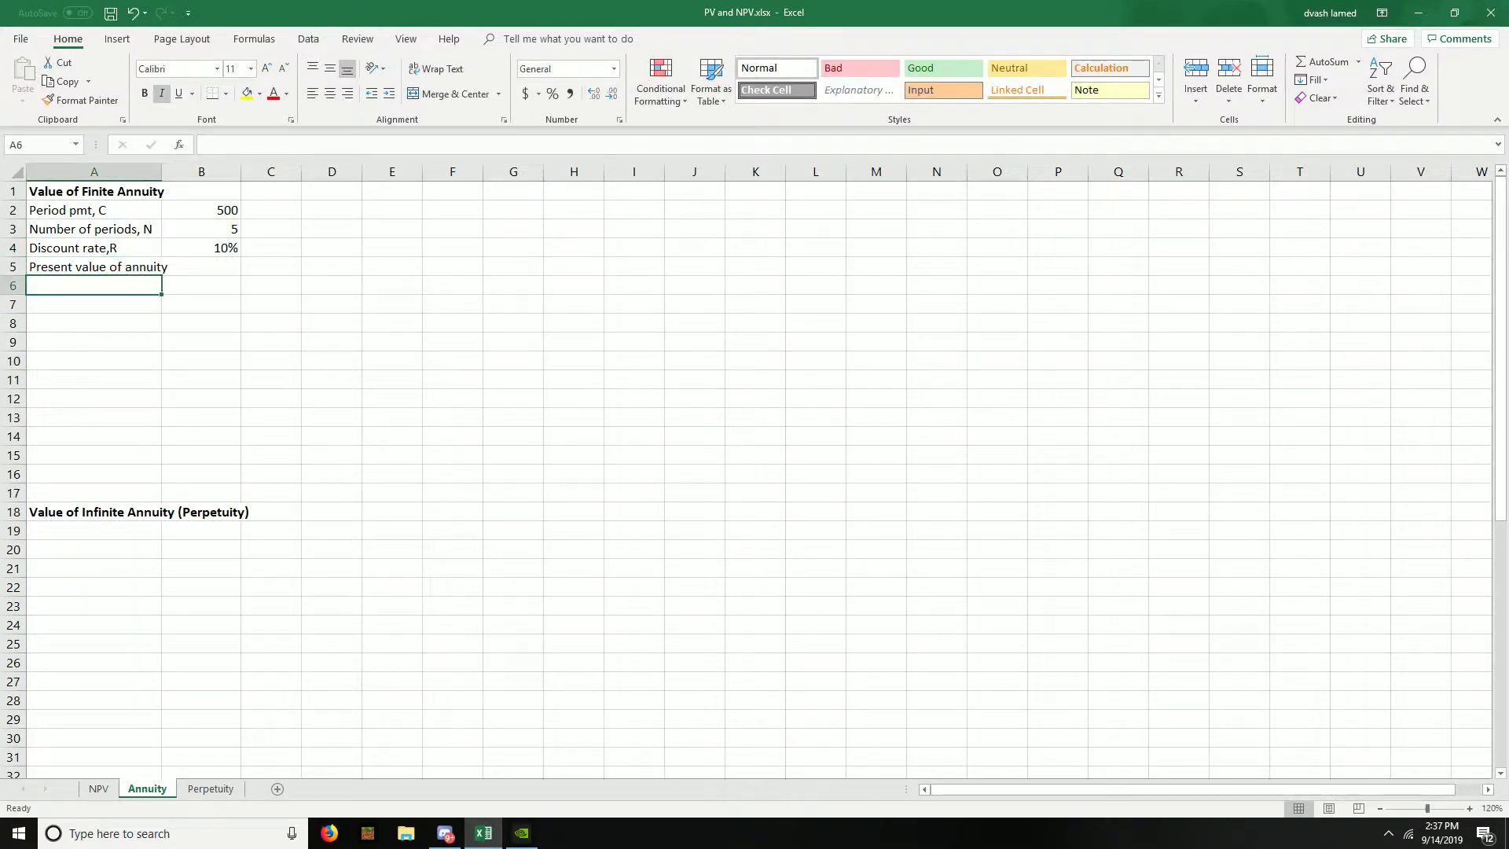
type("Formula")
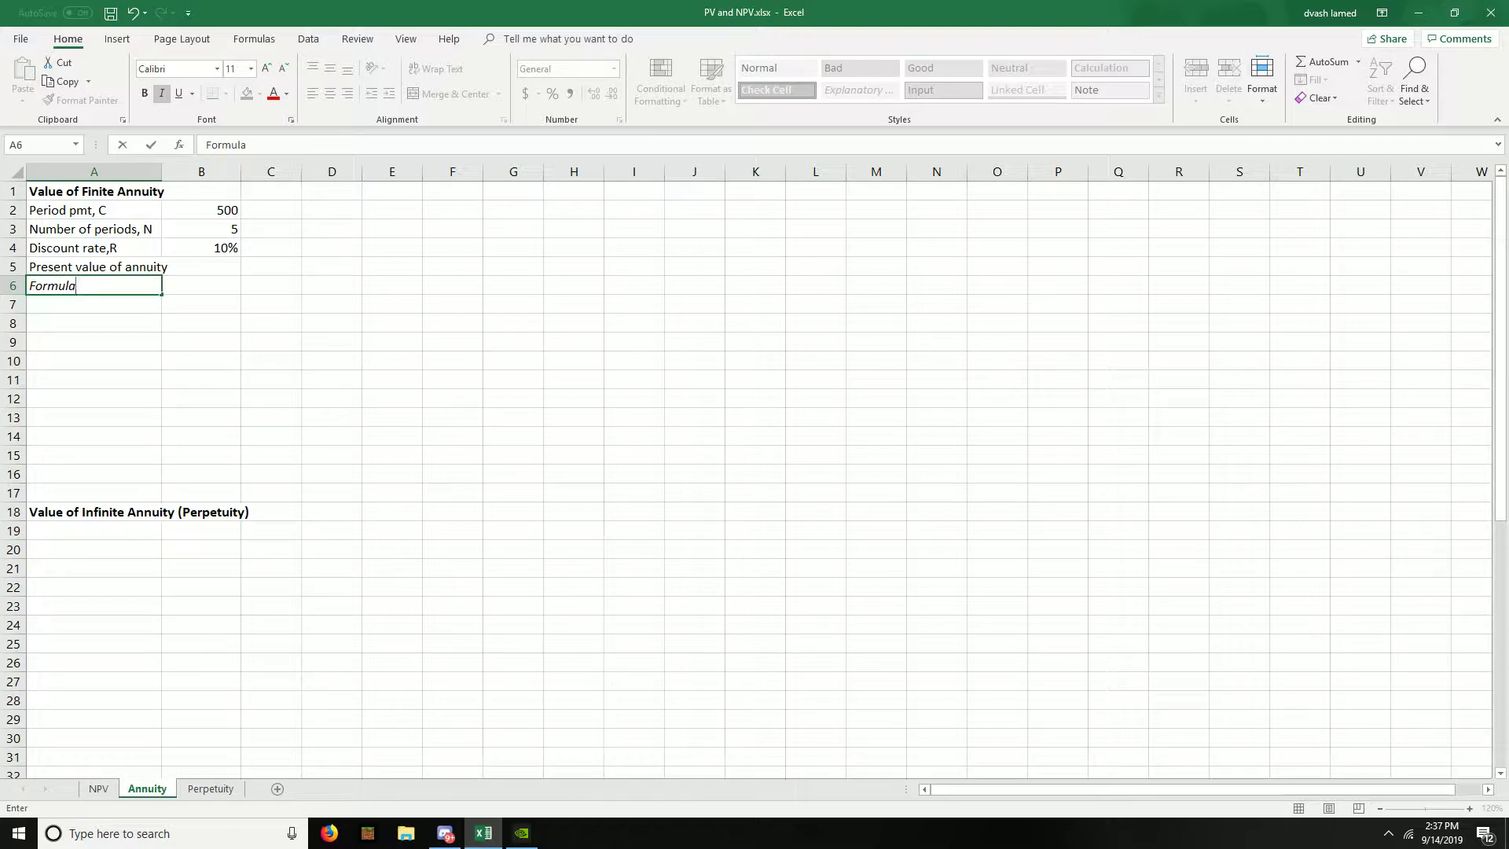
key("Return")
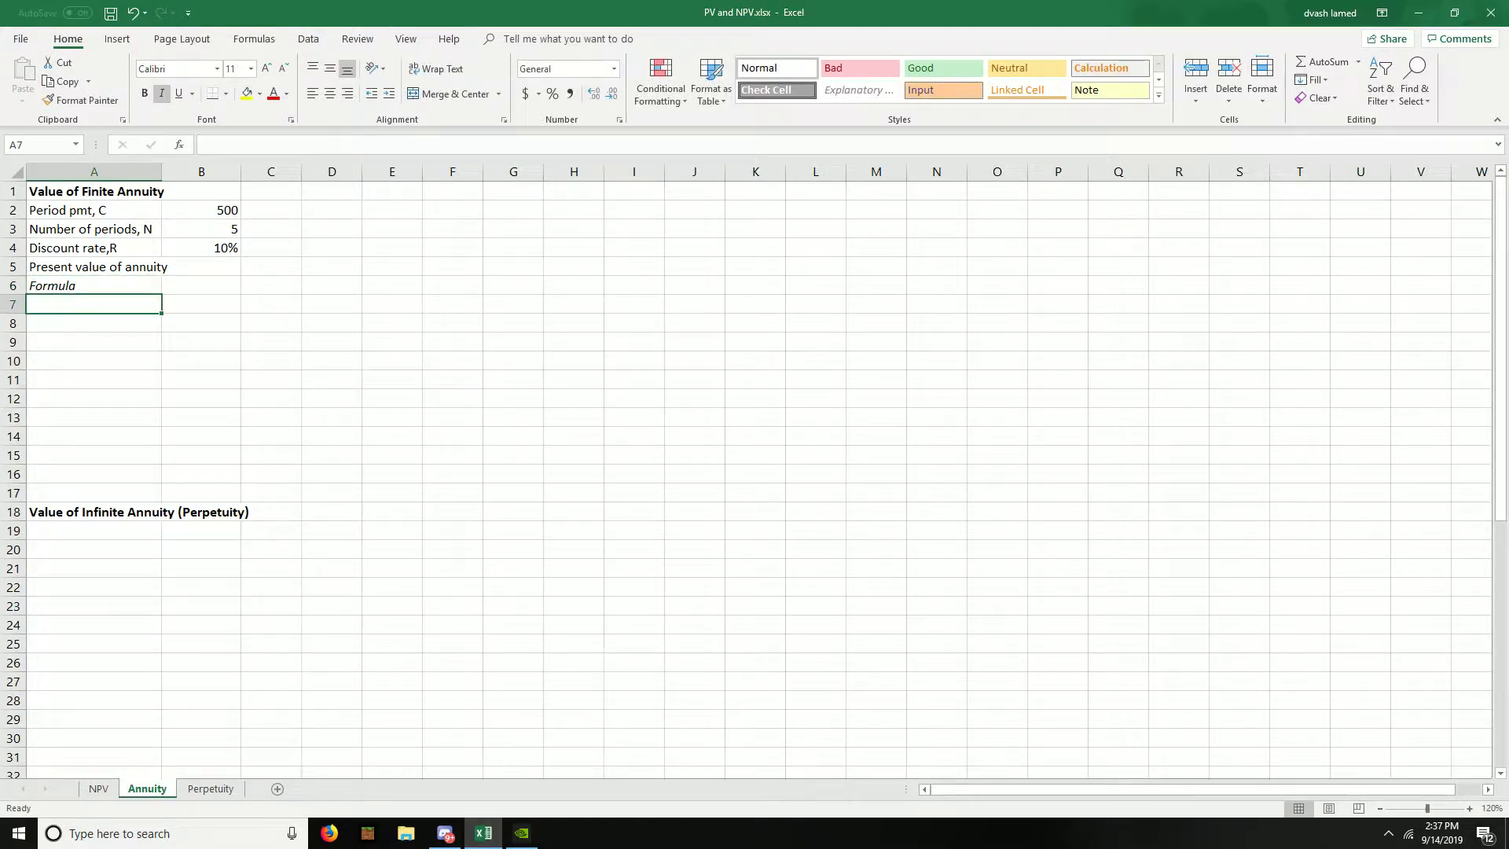
type("PV formula")
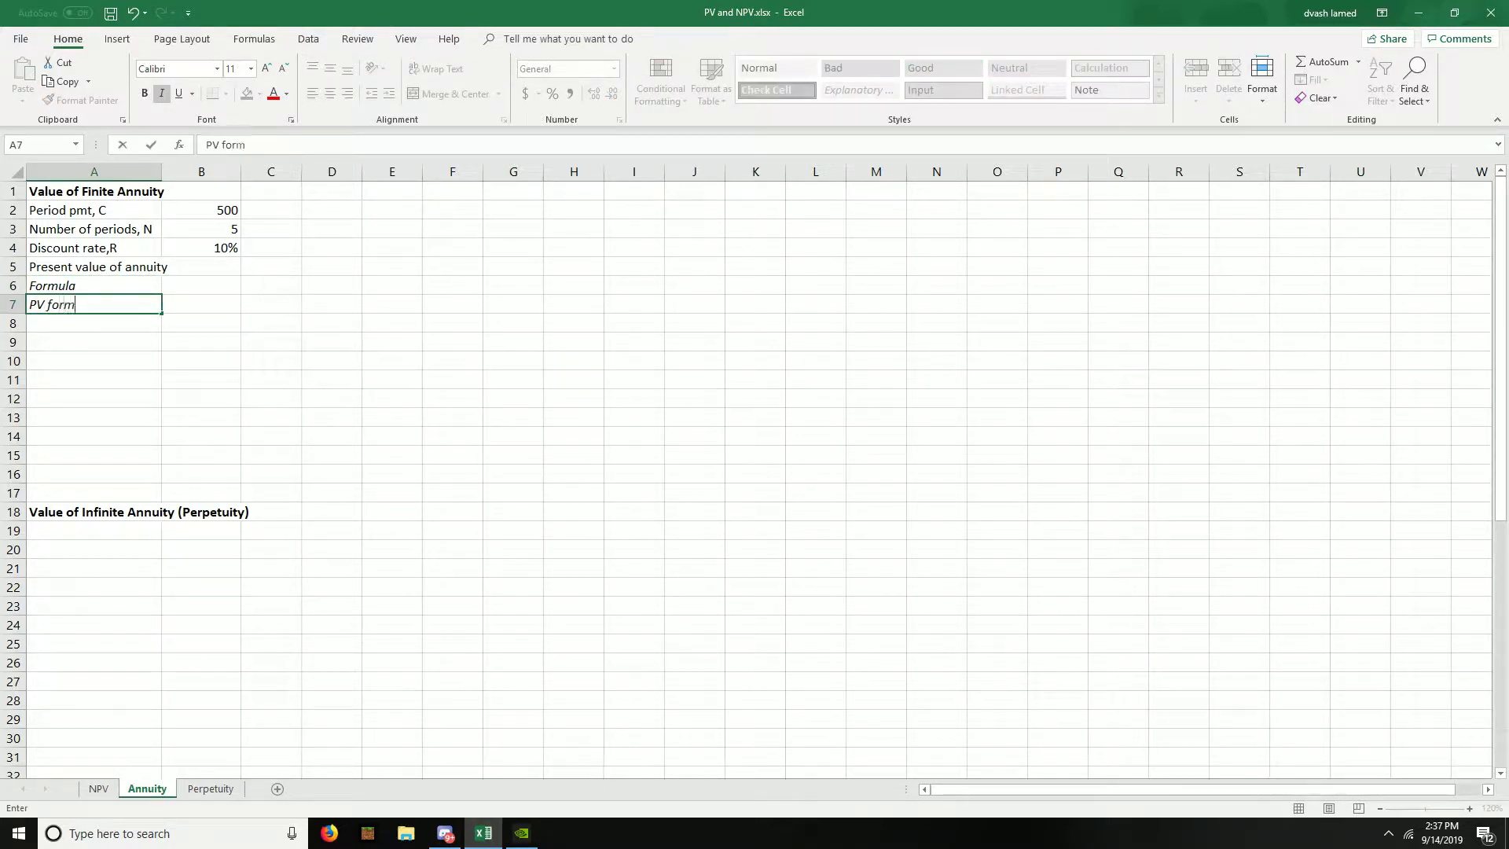
key("Return")
- Calculate the annuity's present value in B6 with the formula =B2*(1-1/(1+B4)^B3)/B4
key("Right")
key("Up")
key("Up")
key("Up")
key("Down")
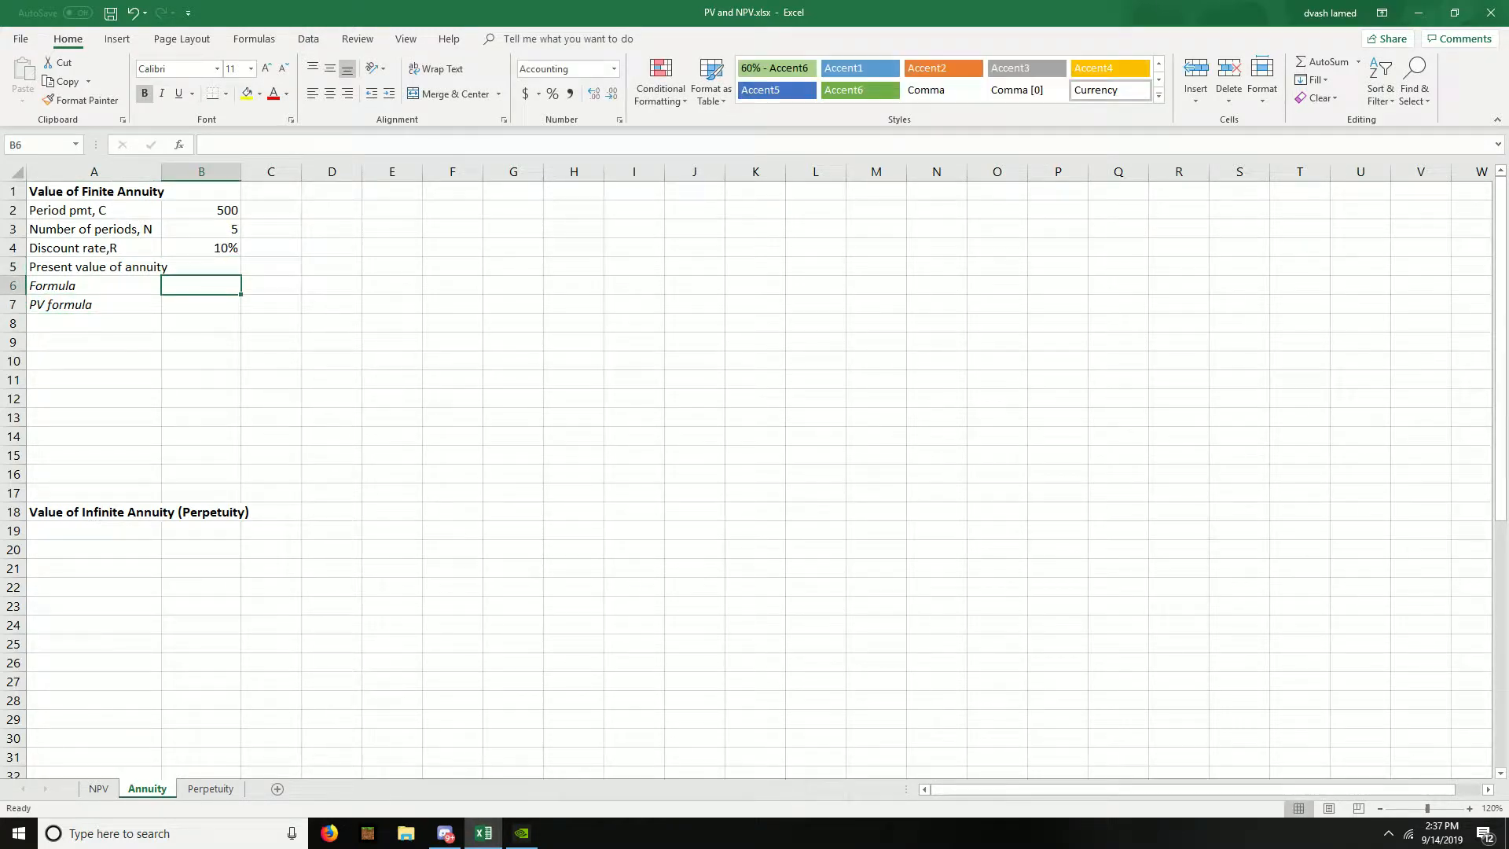
type("=")
key("Up")
key("Up")
key("Up")
key("Up")
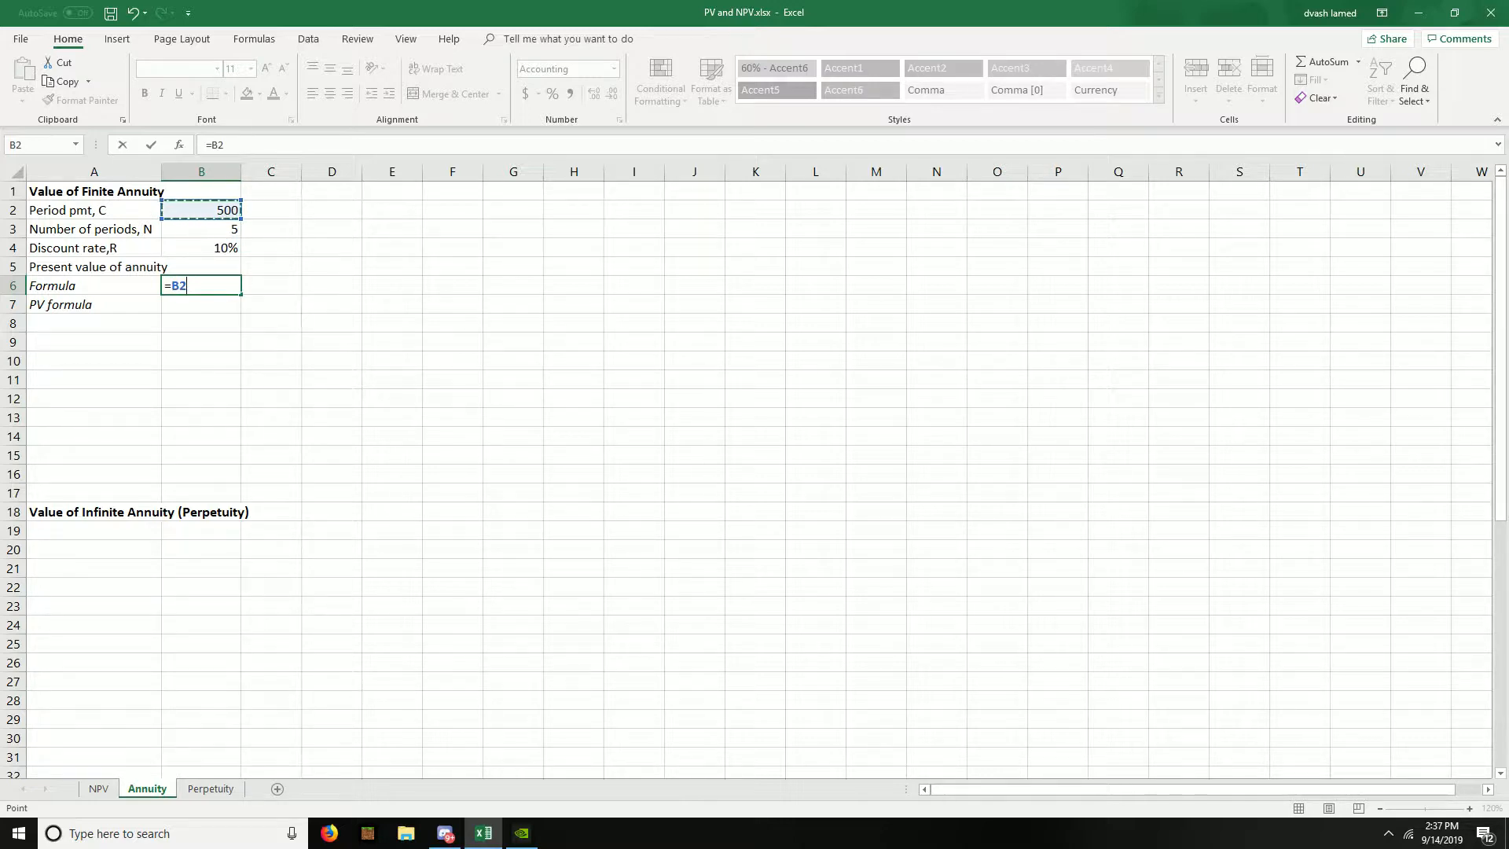
type("*(1-1/(1+")
key("Up")
key("Up")
key("Up")
key("Down")
type(")")
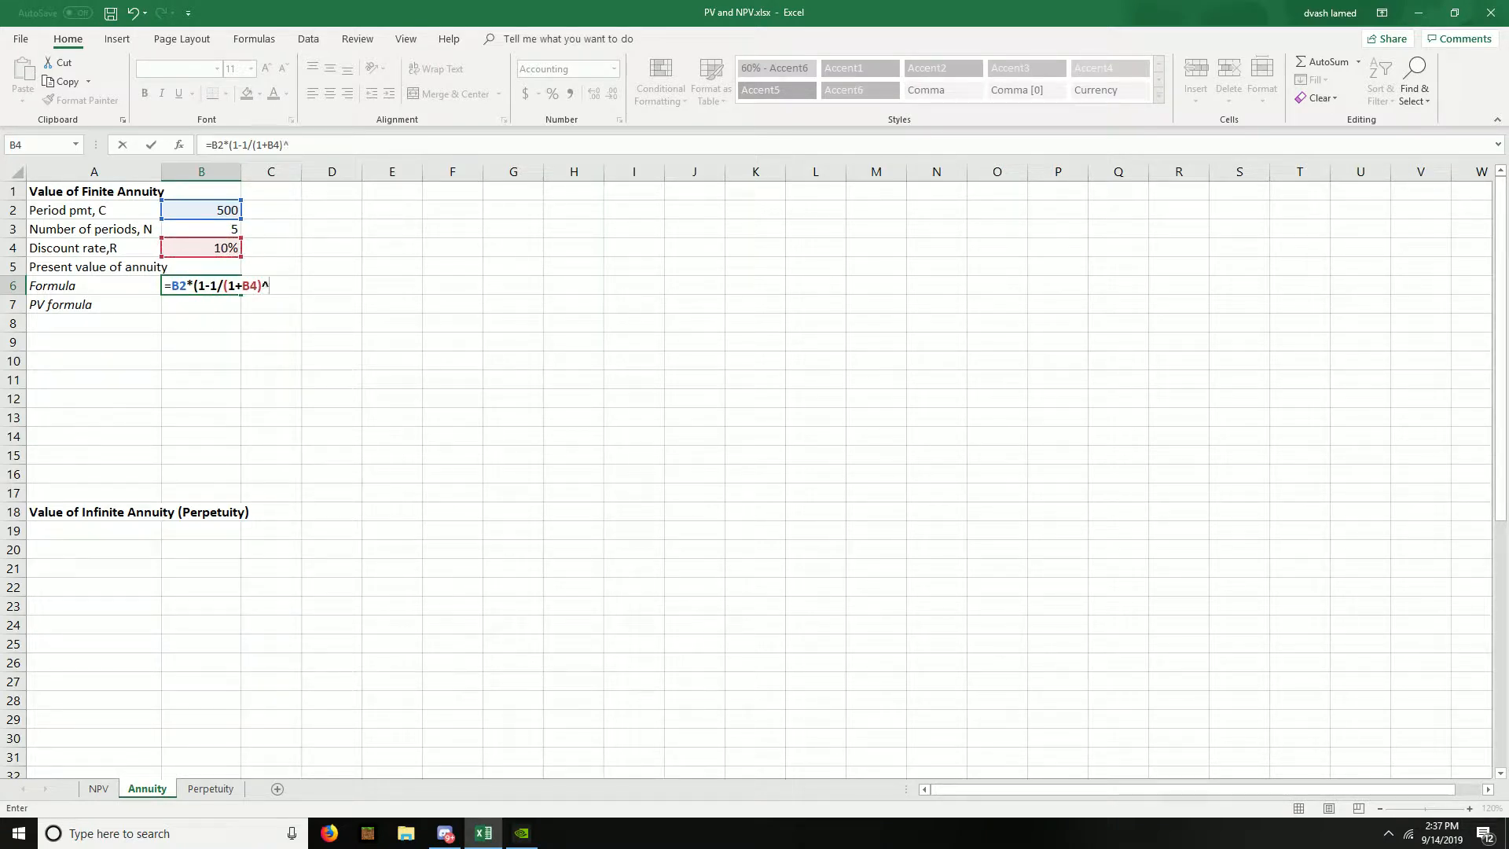
type("^")
key("Up")
key("Up")
key("Up")
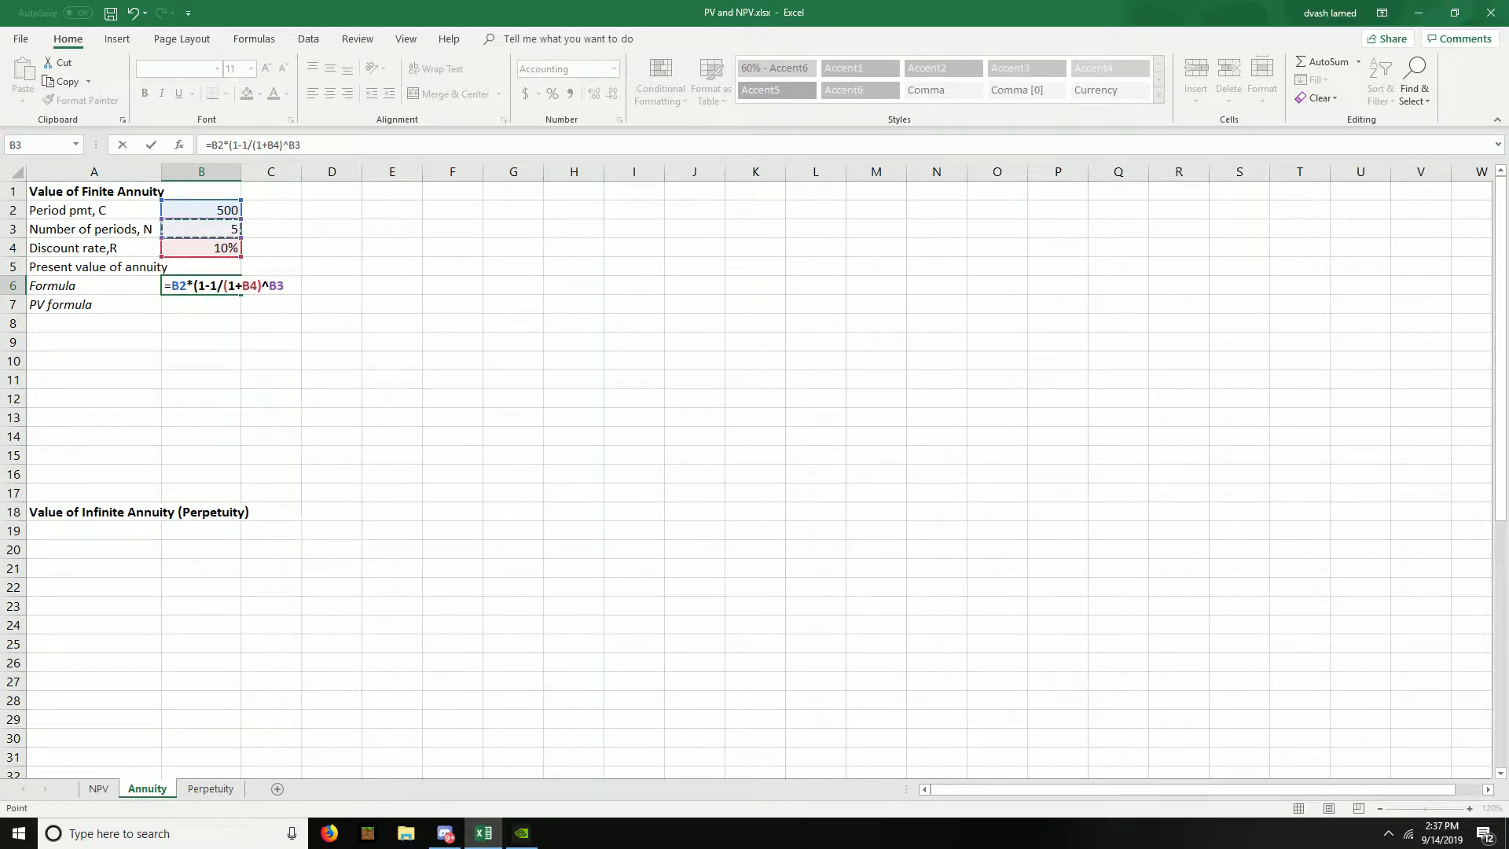
type(")/")
key("Up")
key("Up")
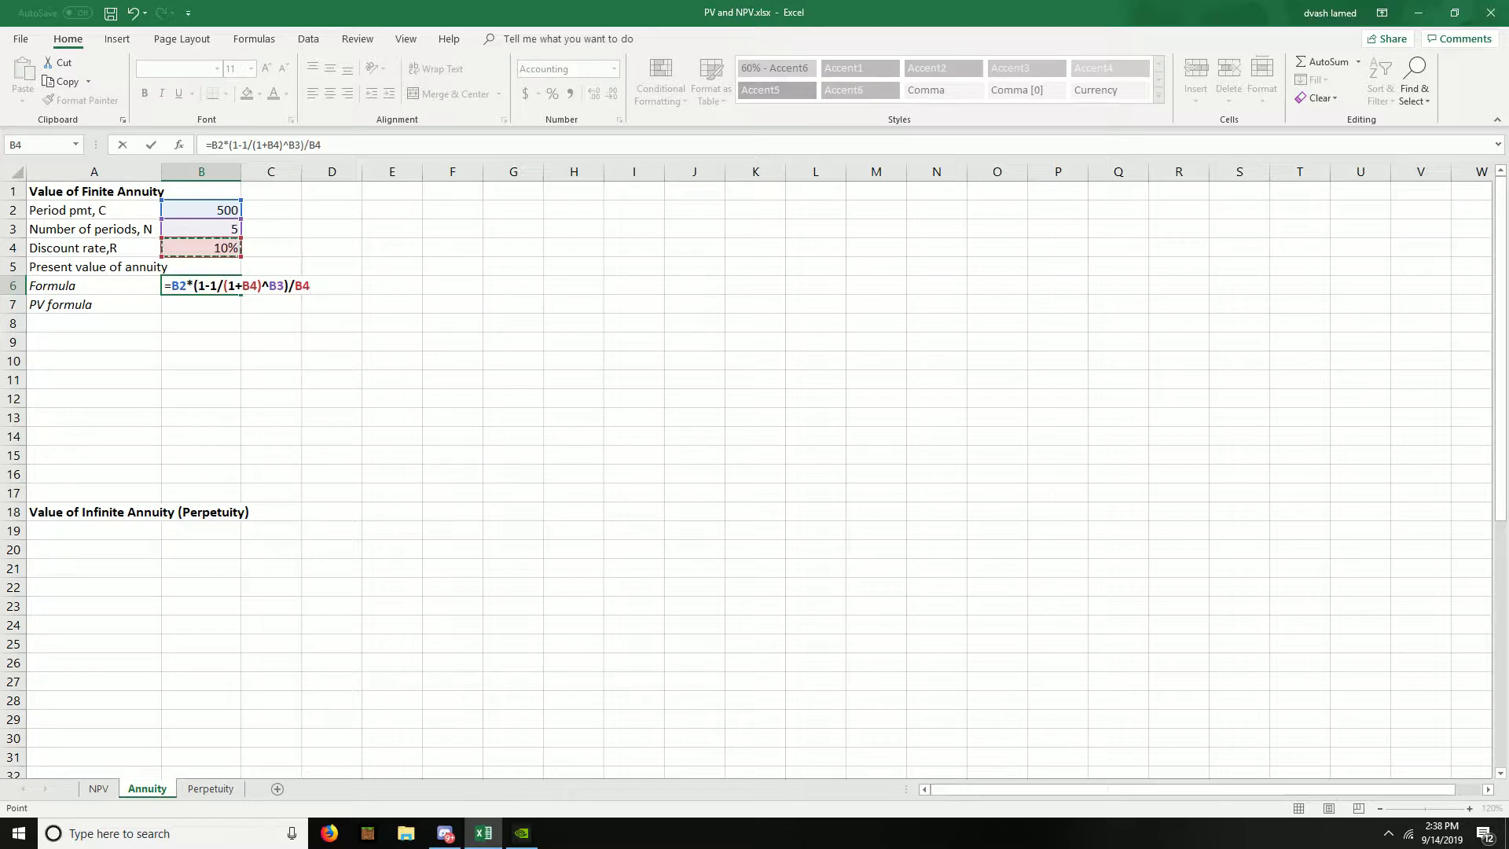
key("Return")
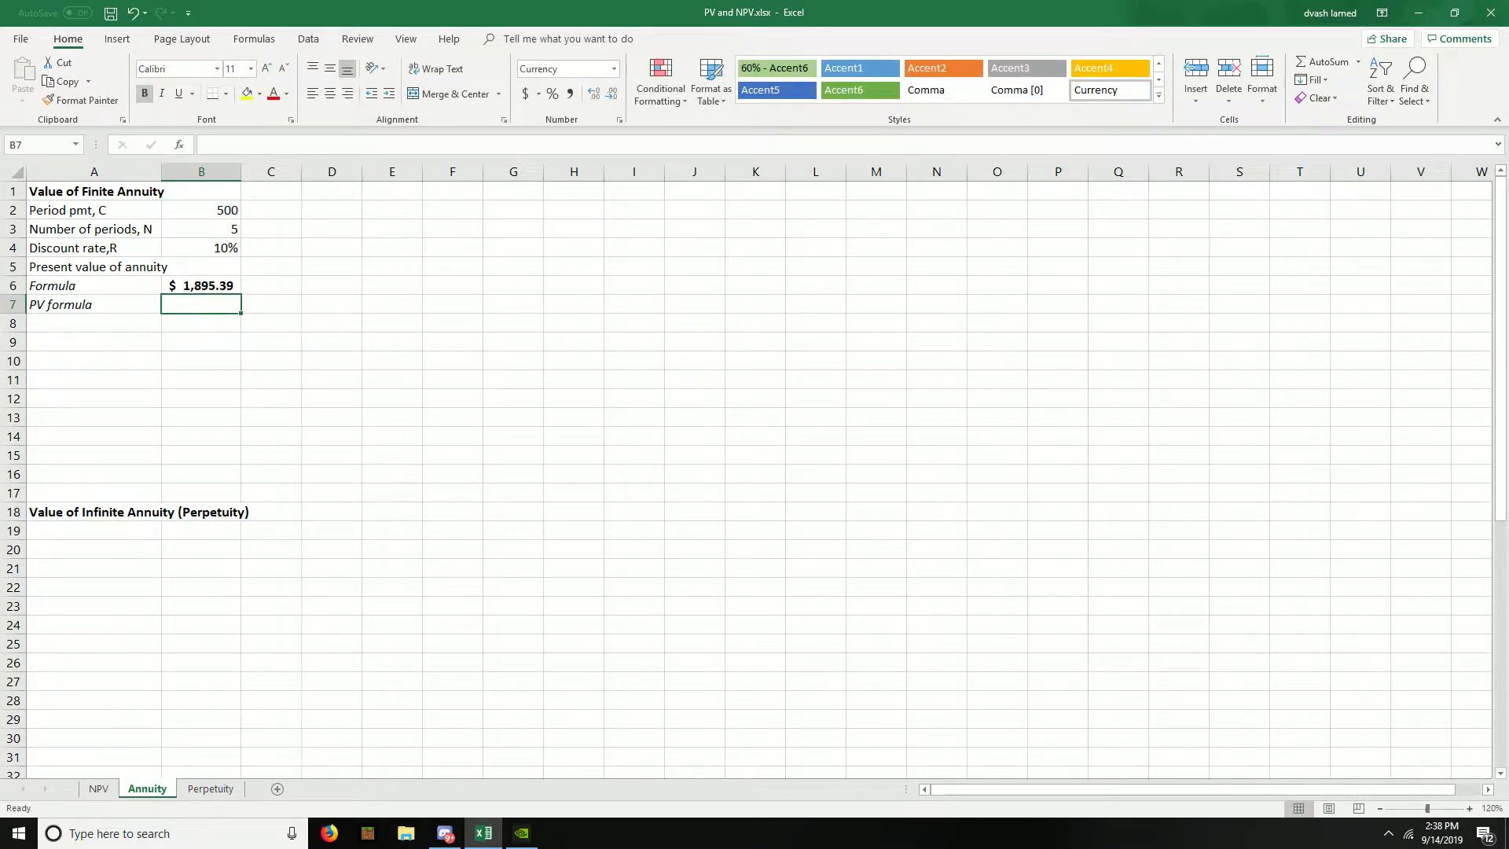
- Calculate the annuity's present value in B7 with the function =PV(B4,B3,-B2)
type("=pv")
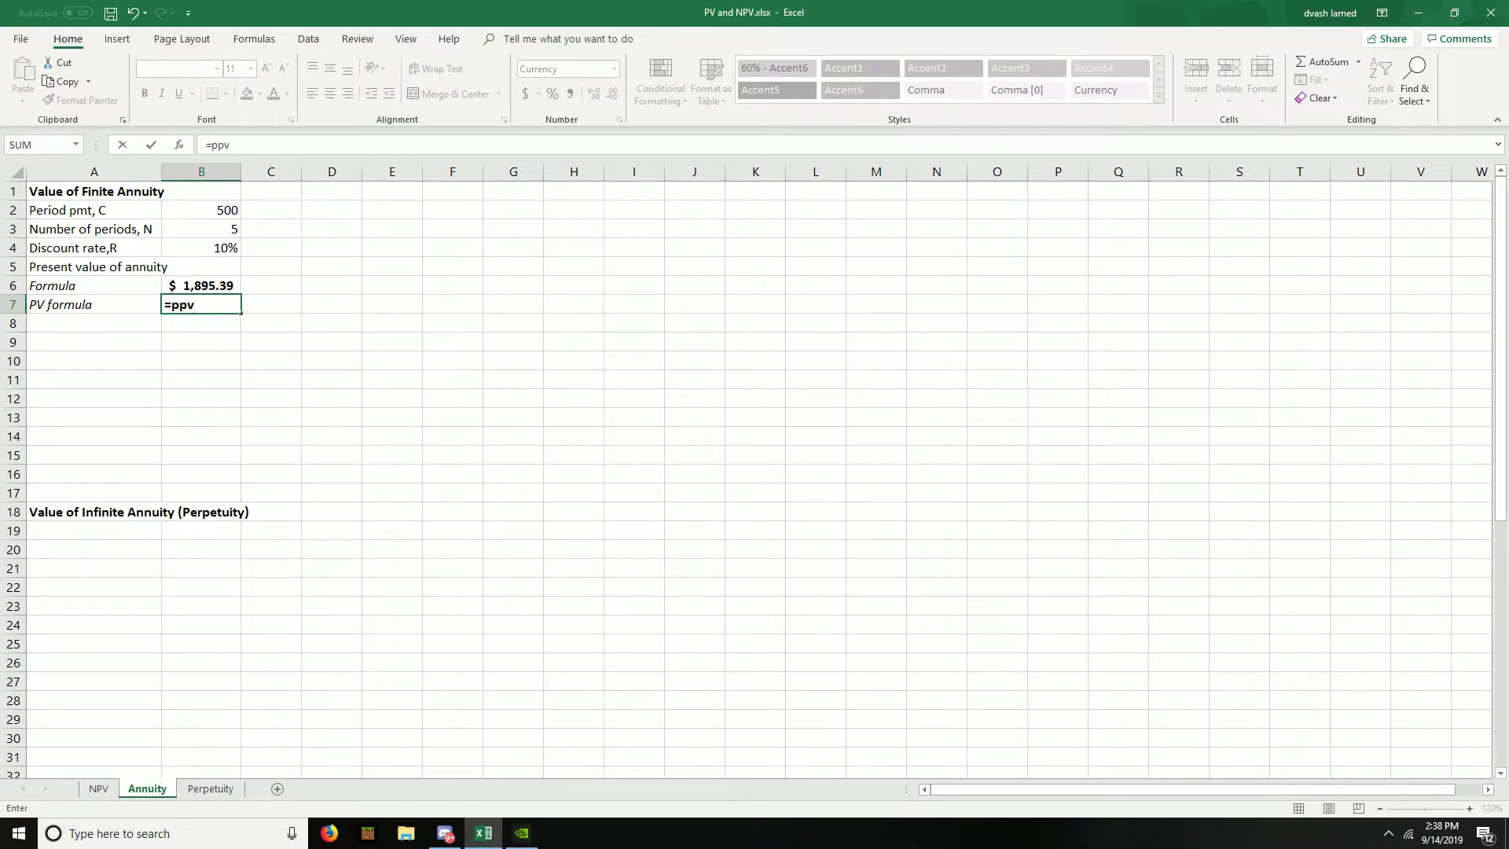
key("Tab")
key("Up")
key("Up")
key("Up")
key("Up")
key("Down")
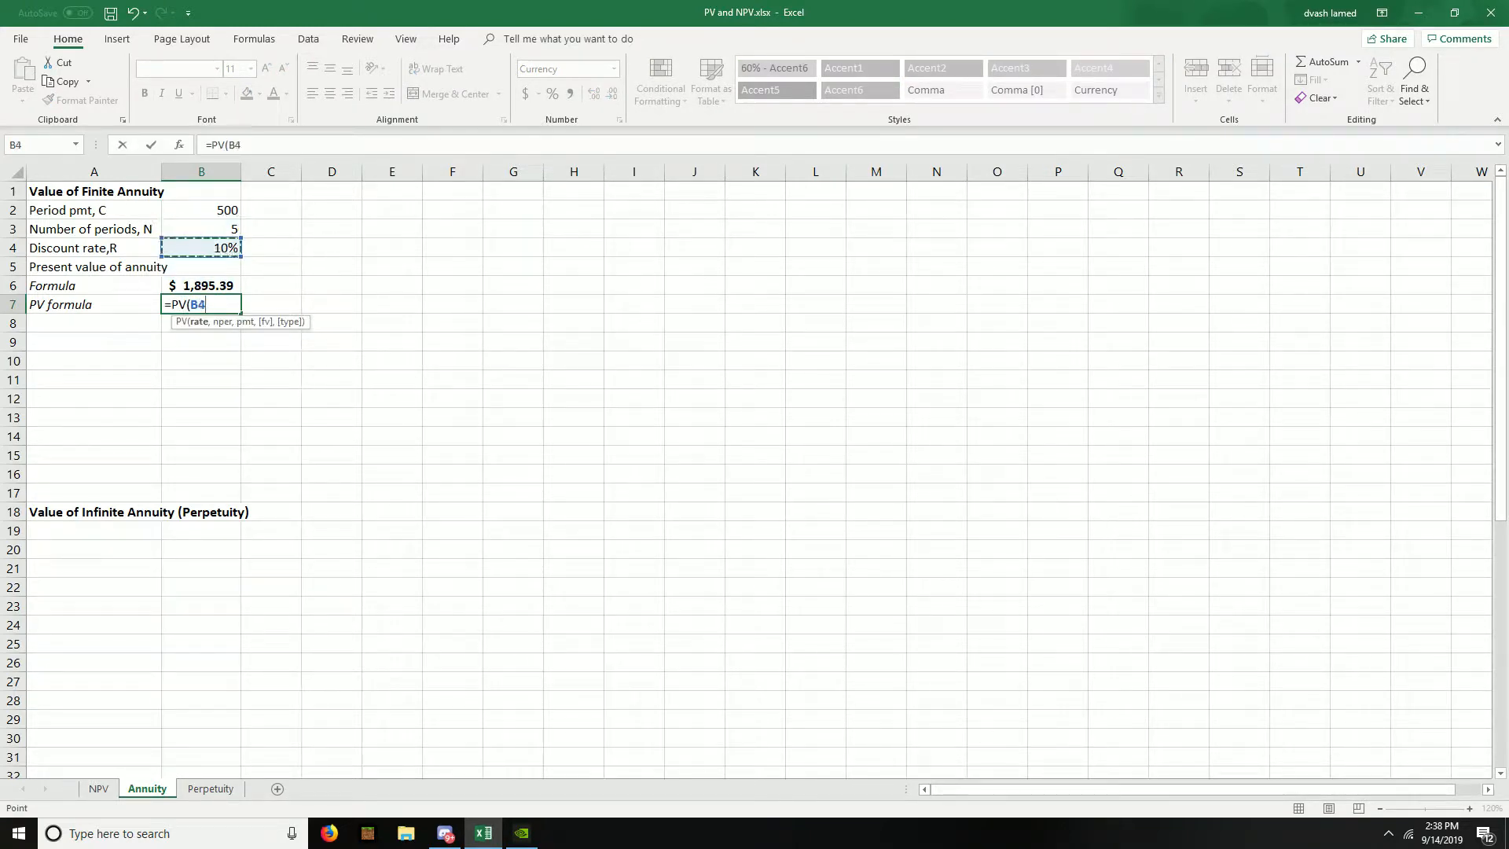
type(",")
key("Up")
key("Up")
key("Up")
key("Up")
type(",-")
key("Up")
key("Up")
key("Up")
key("Up")
key("Up")
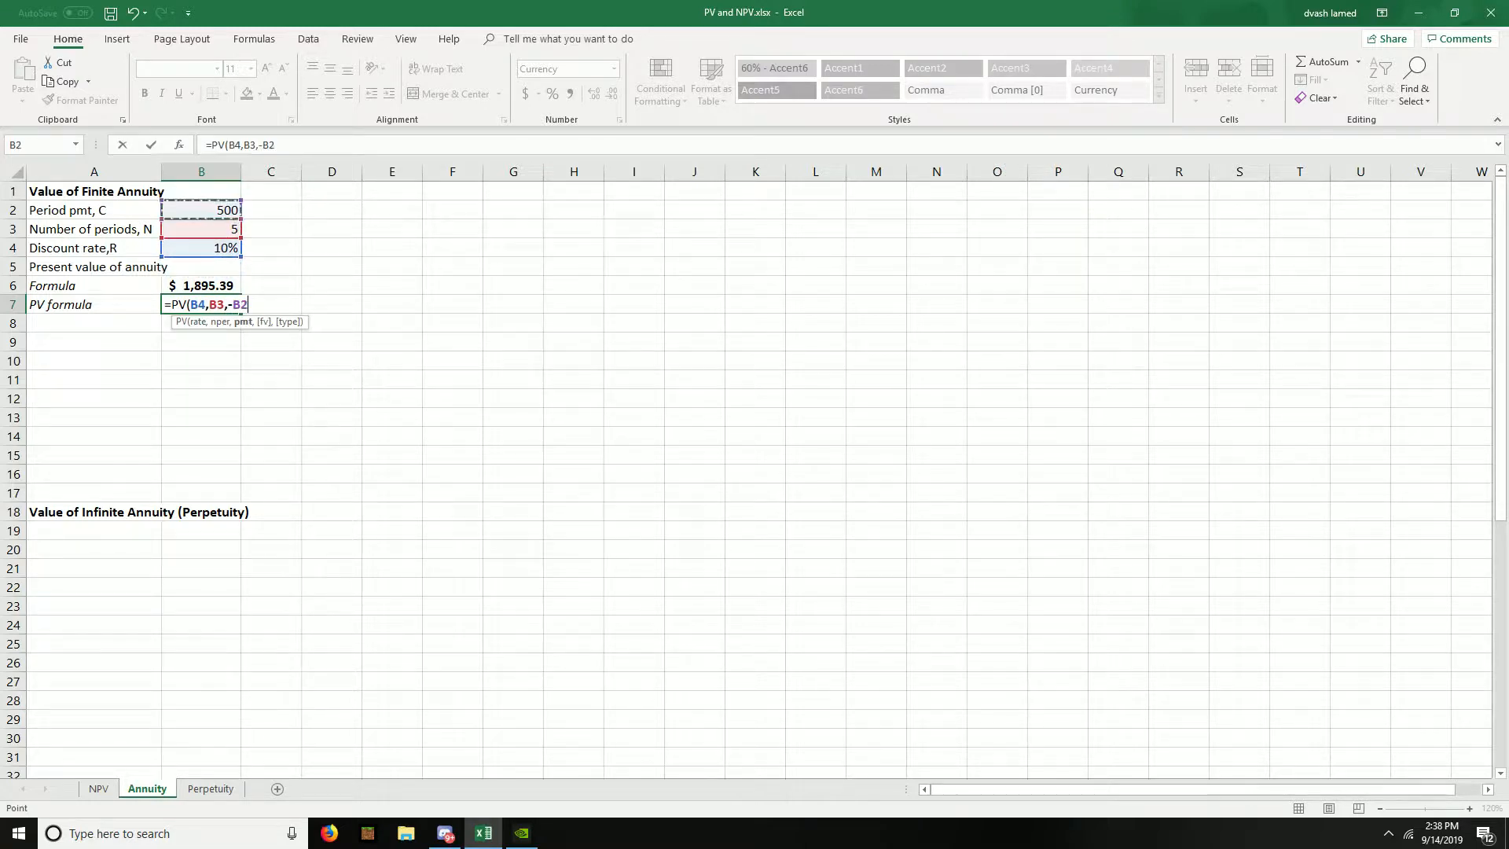
type(")")
key("Return")
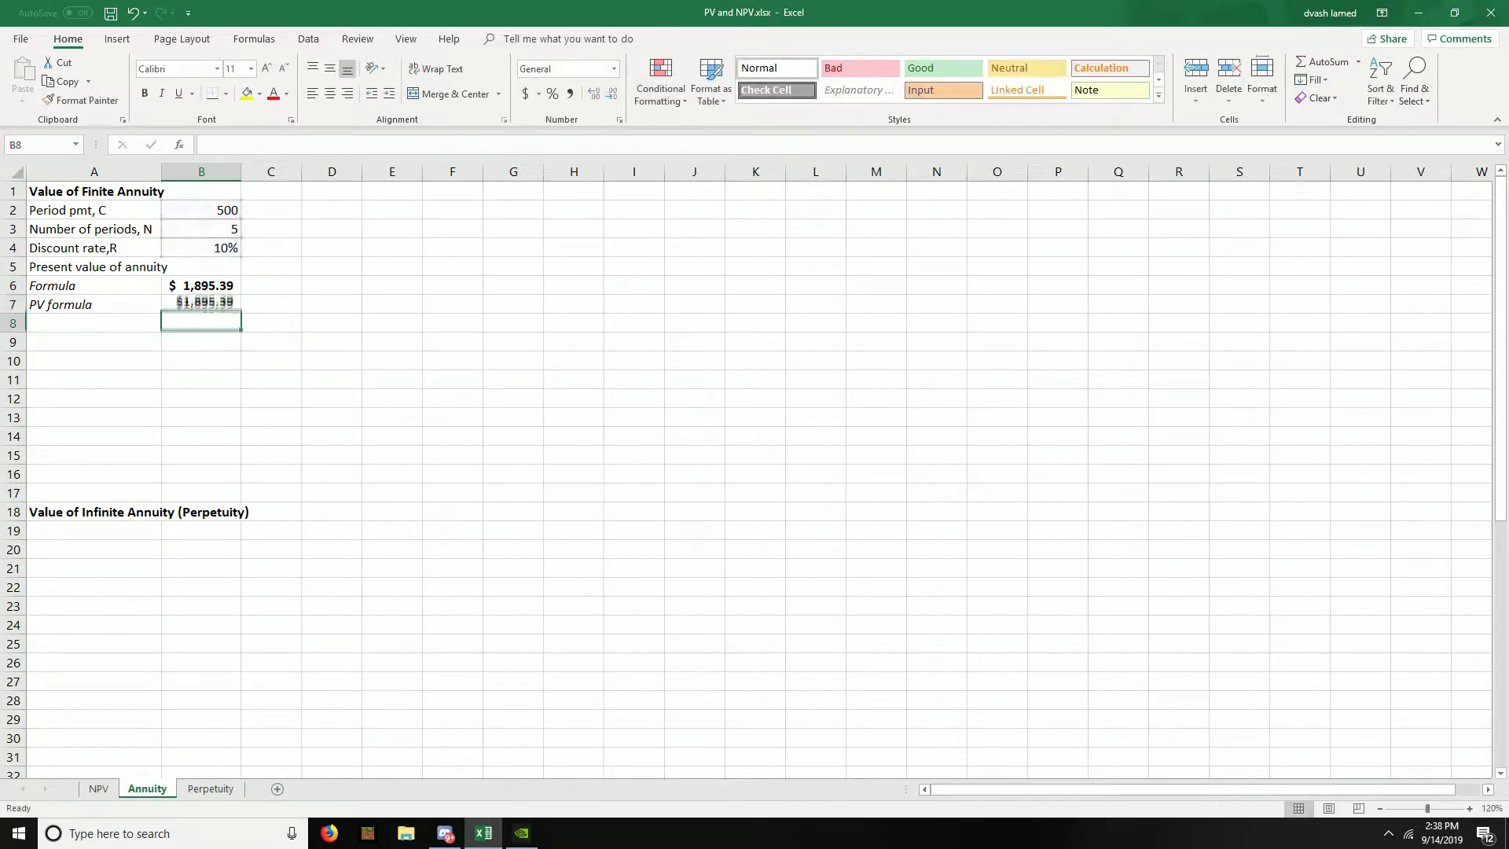
- Apply the dollar Accounting number format to both present value results in B6:B7
key("Up")
key("shift+Up")
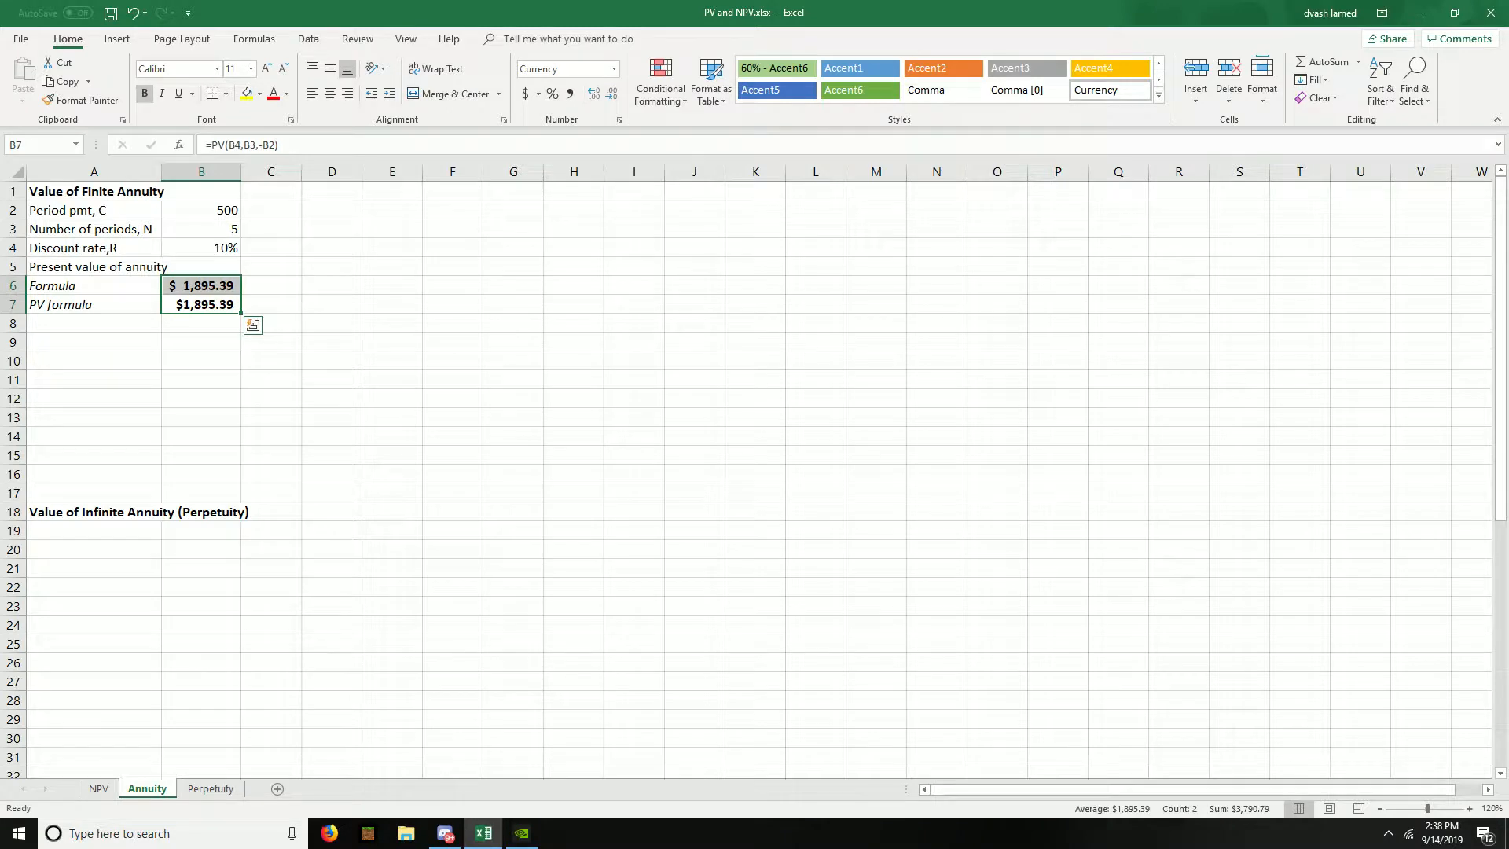
left_click(525, 94)
- Add the column headers "Period" in A9 and "Annuity payments" in B9
left_click(94, 379)
key("Up")
key("Up")
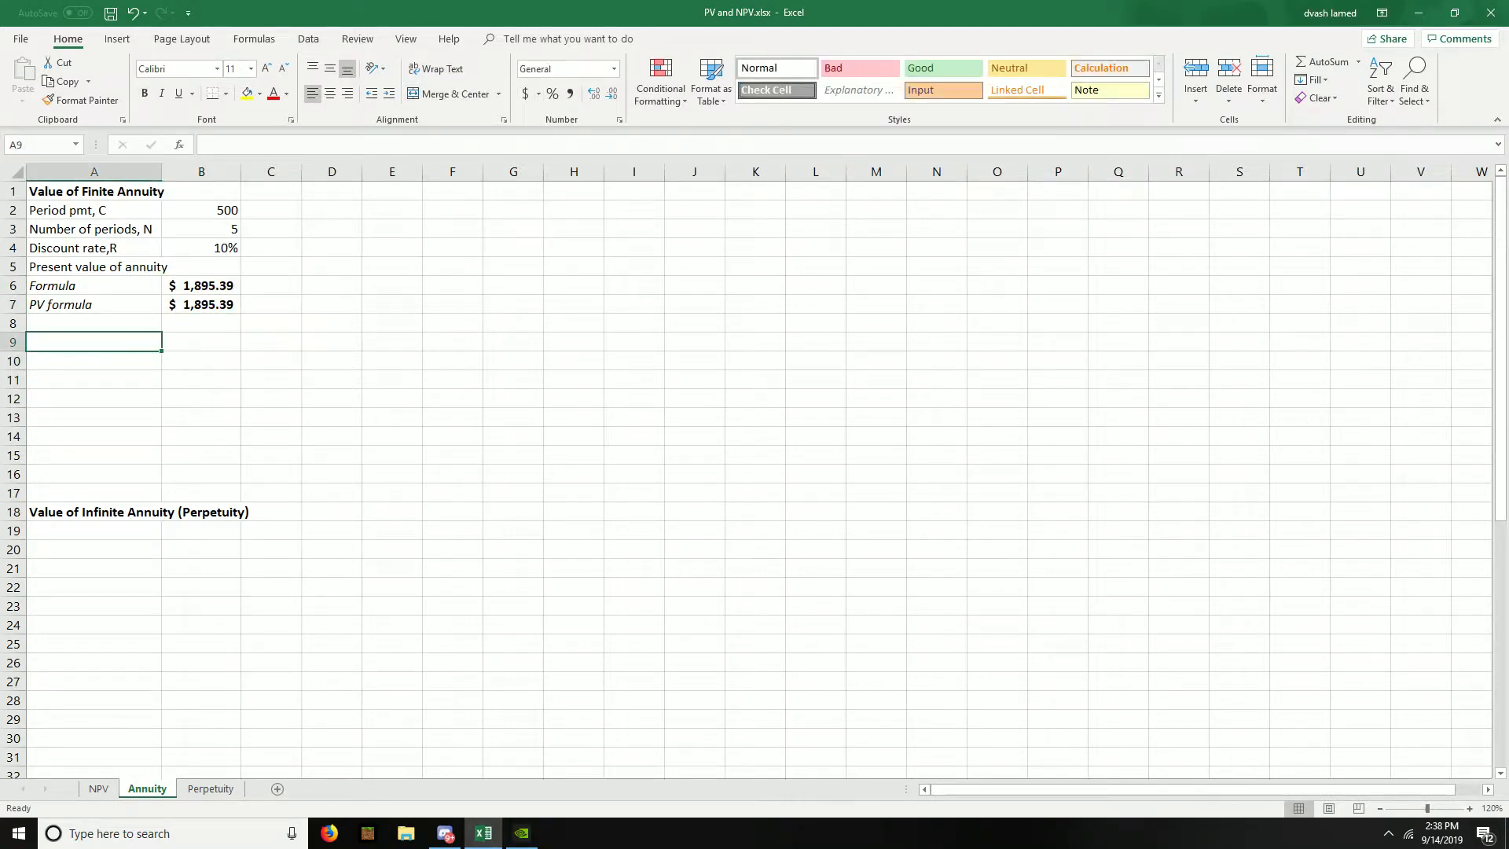
type("Period")
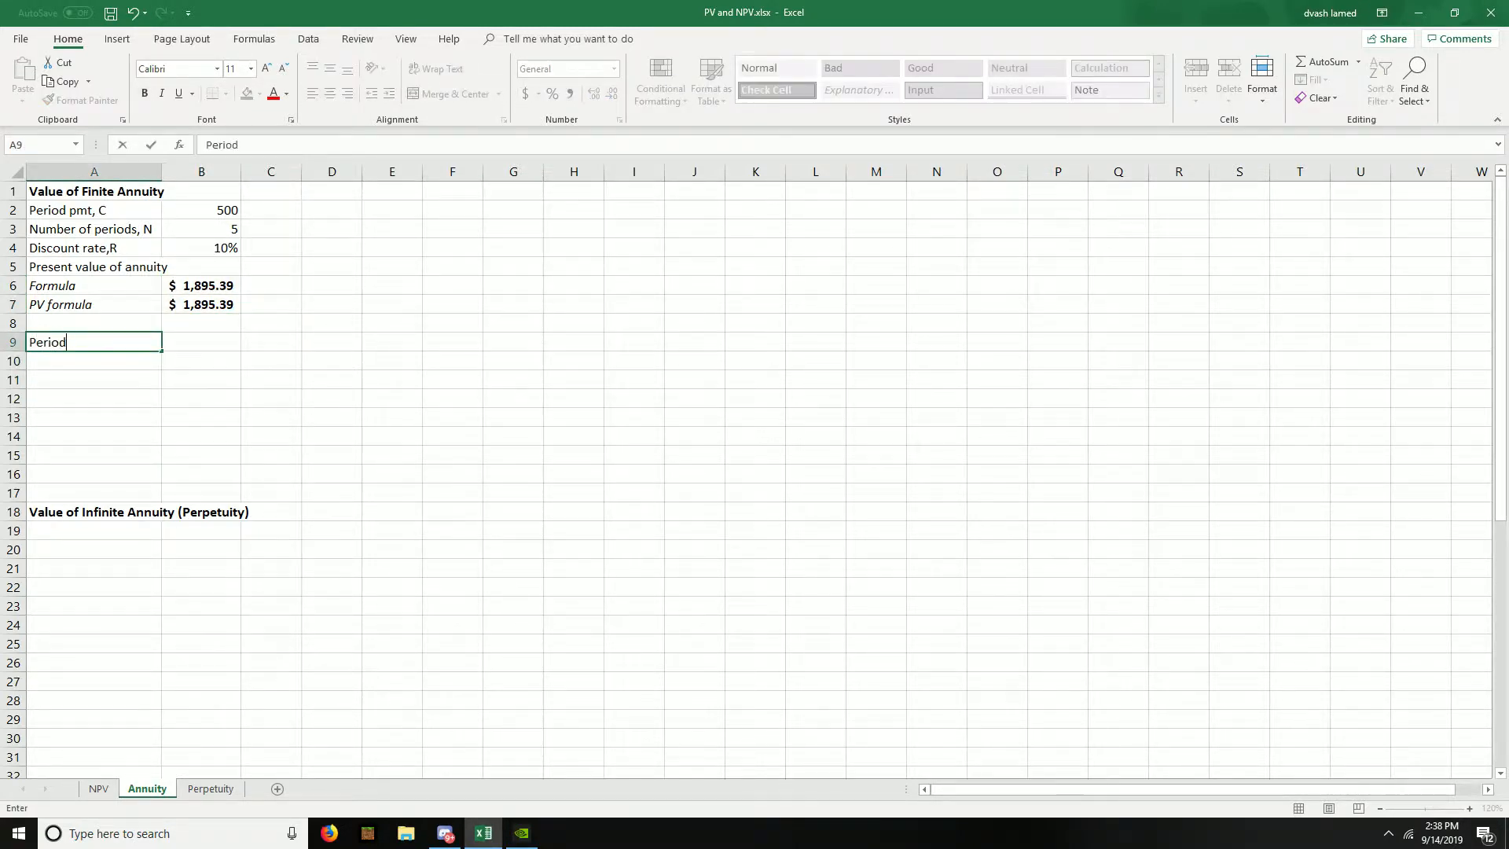
key("Tab")
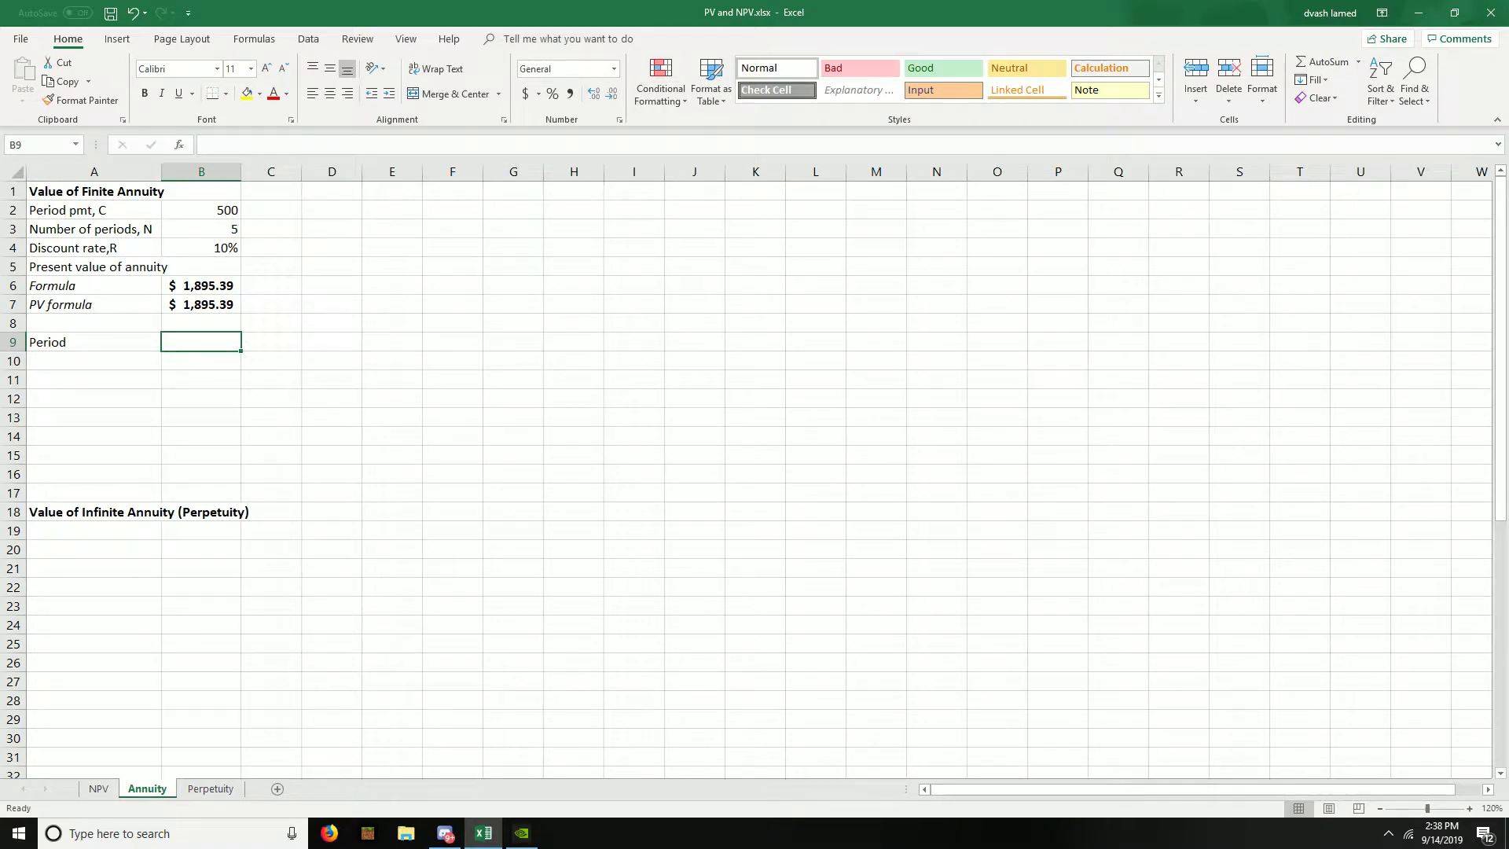
type("Annh")
type("uity payment")
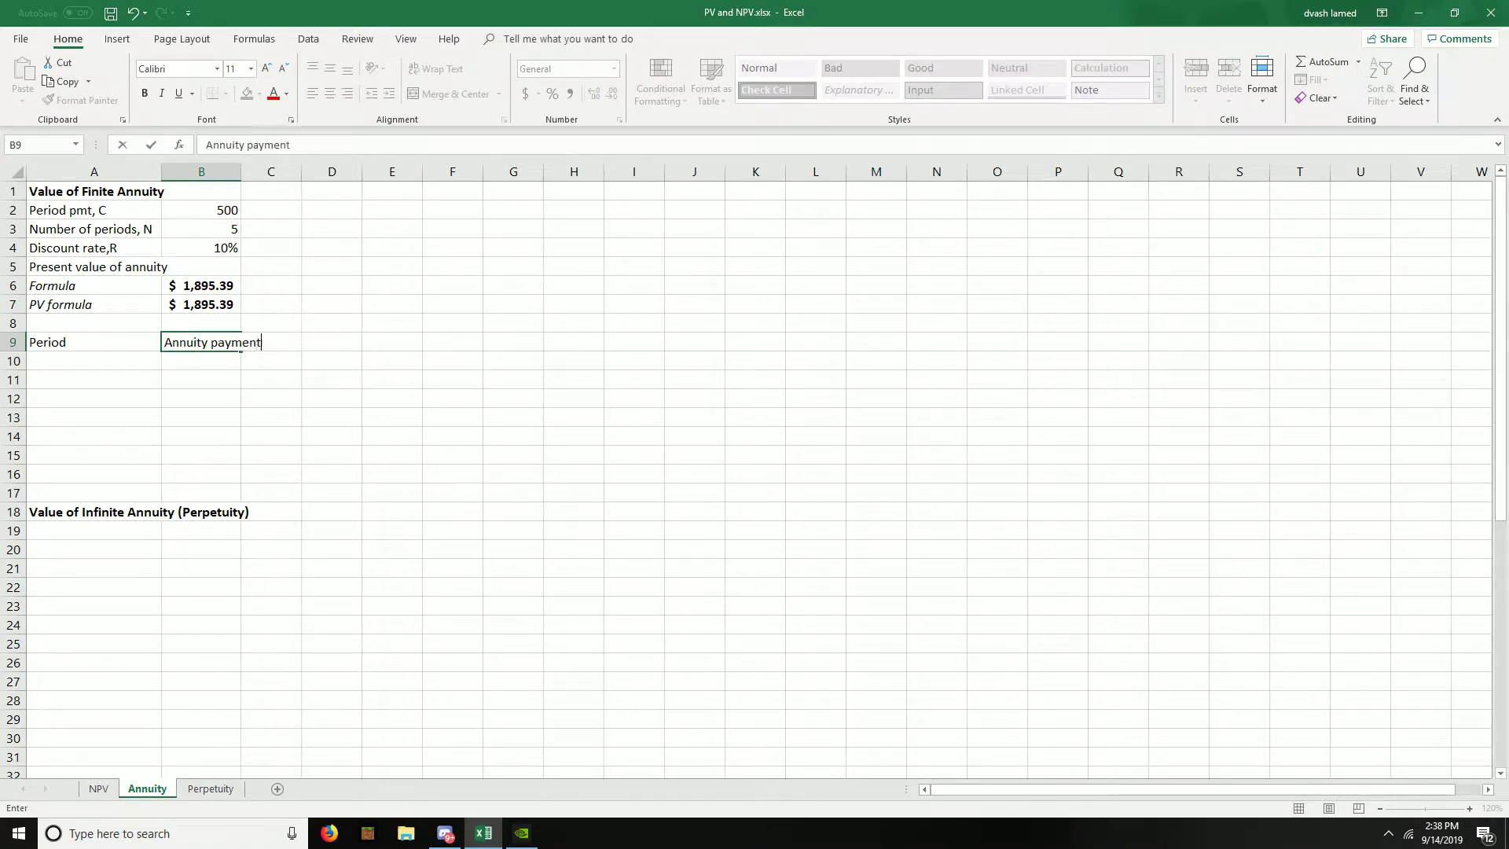
type("s")
key("Return")
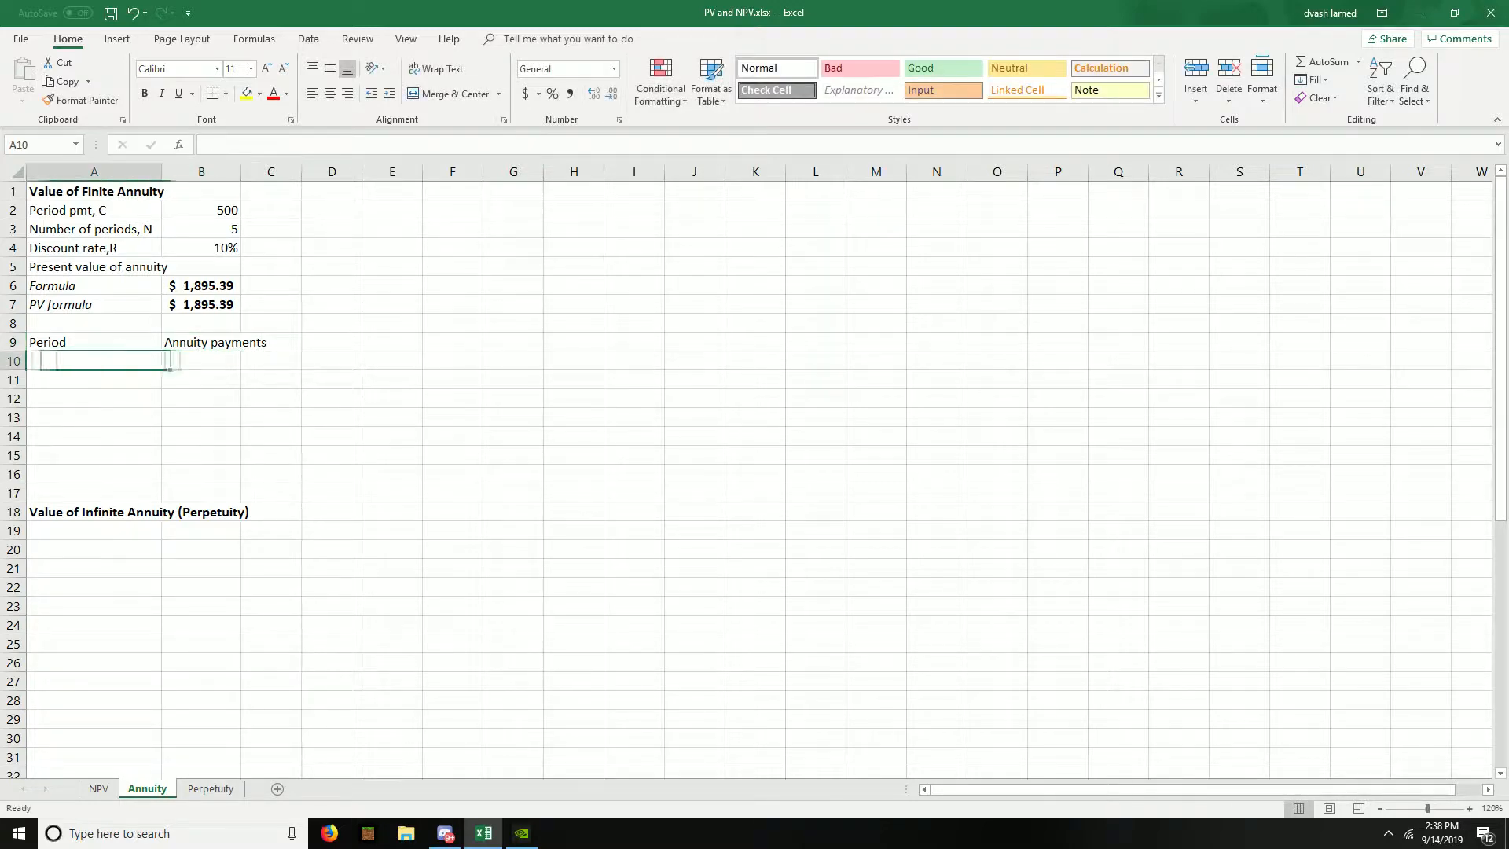
- Enter the period numbers 1 through 5 in cells A10:A14
type("1")
key("Return")
type("2")
key("Return")
type("3")
key("Return")
type("4")
key("Return")
type("5")
key("Right")
- Link the period 1 annuity payment in B10 to the period payment with the absolute reference =$B$2
key("Up")
key("Up")
key("Up")
key("Up")
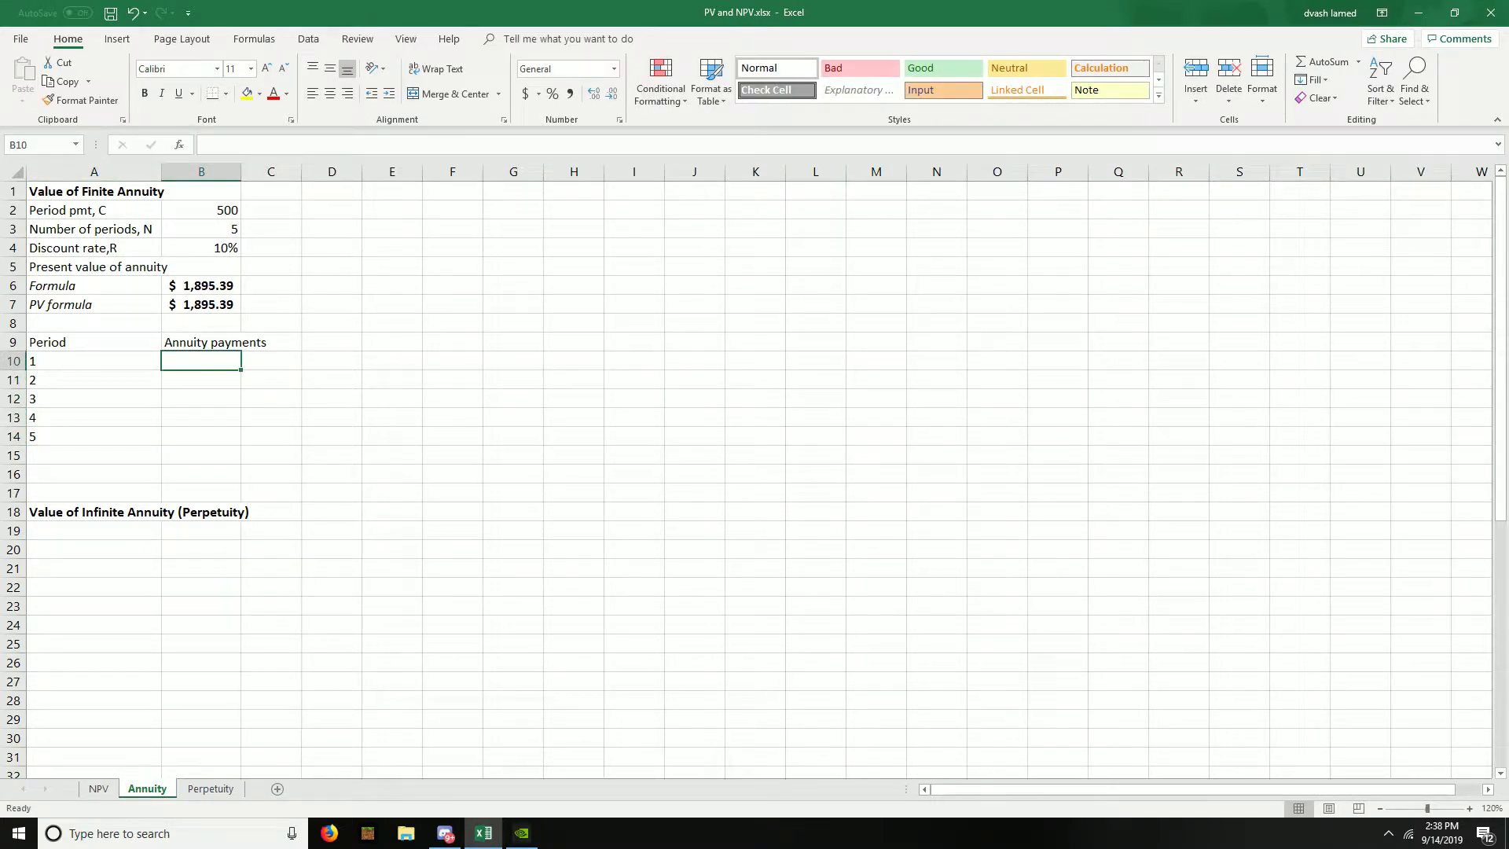
type("=")
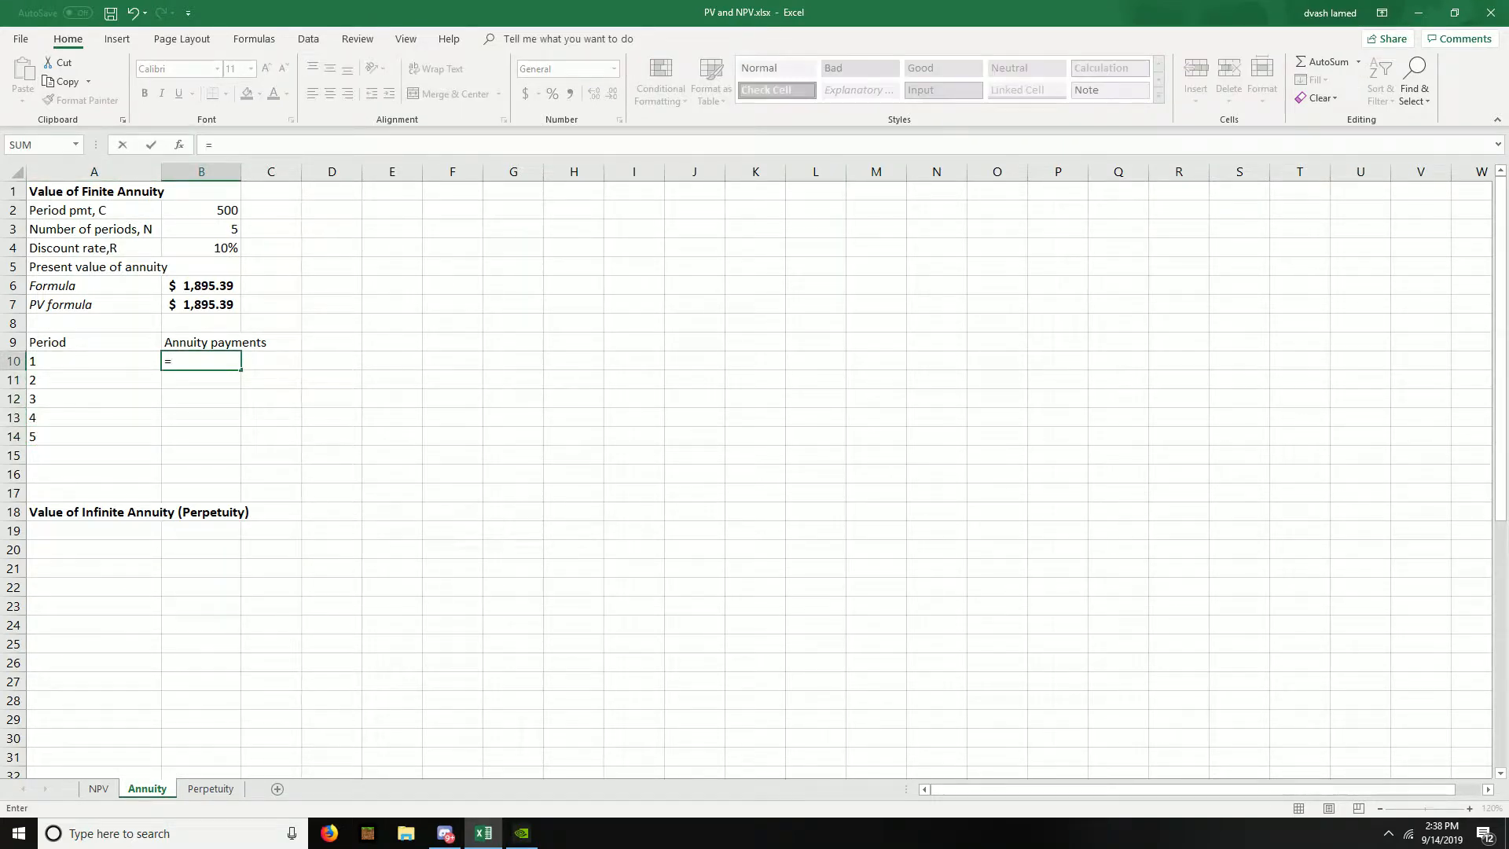
key("Up")
key("Up")
key("Up")
key("Up")
key("Up")
key("Up")
key("Up")
key("Up")
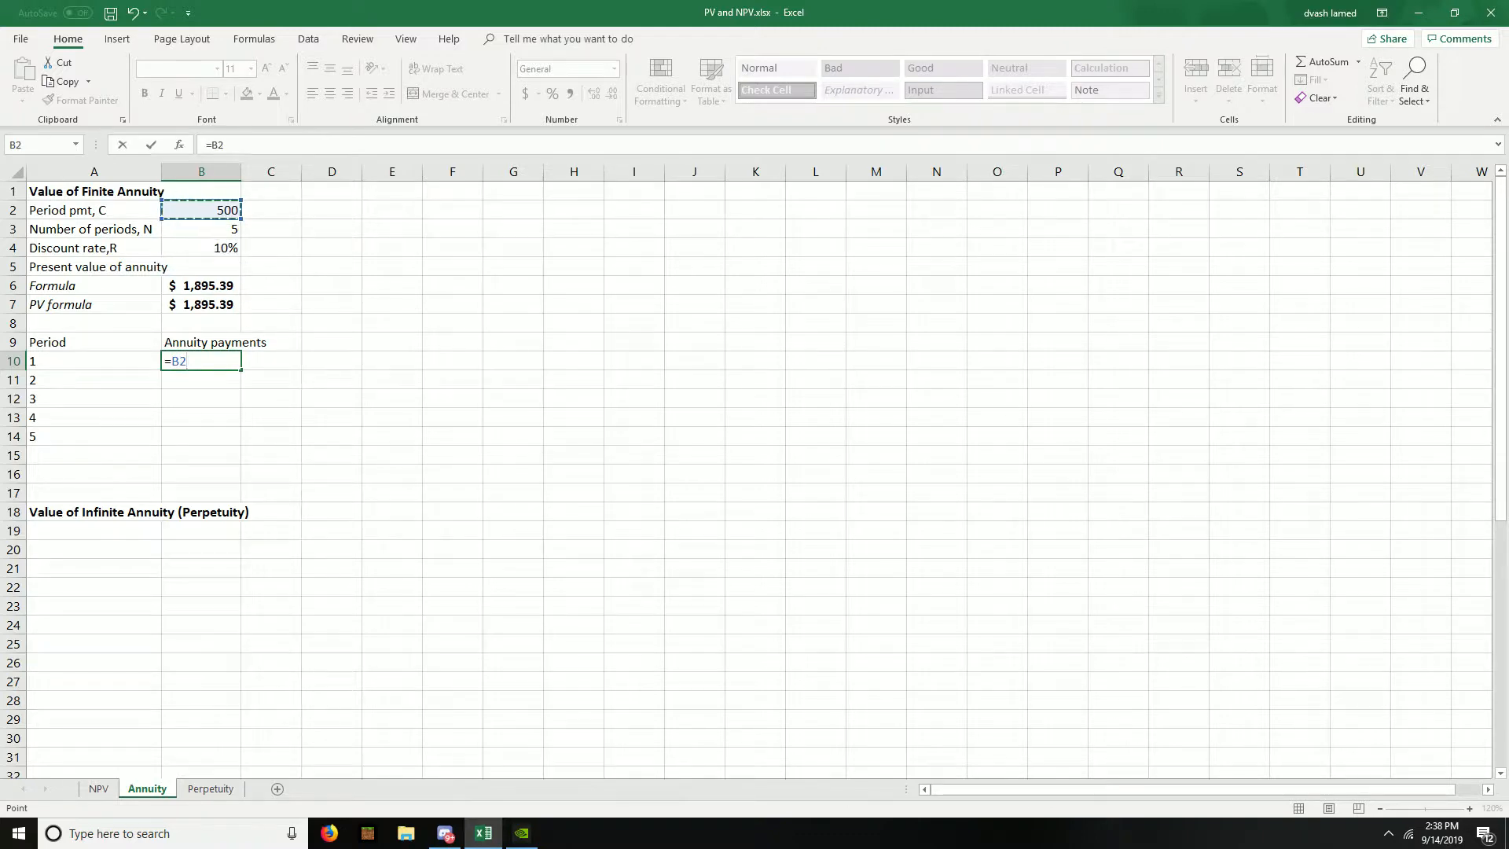
key("F4")
key("Return")
- Copy the payment formula from B10 into B11:B14 for periods 2 through 5
key("Up")
key("ctrl+c")
key("Down")
key("shift+Down")
key("shift+Down")
key("shift+Down")
key("ctrl+v")
key("Down")
key("Down")
key("Down")
key("Down")
key("Left")
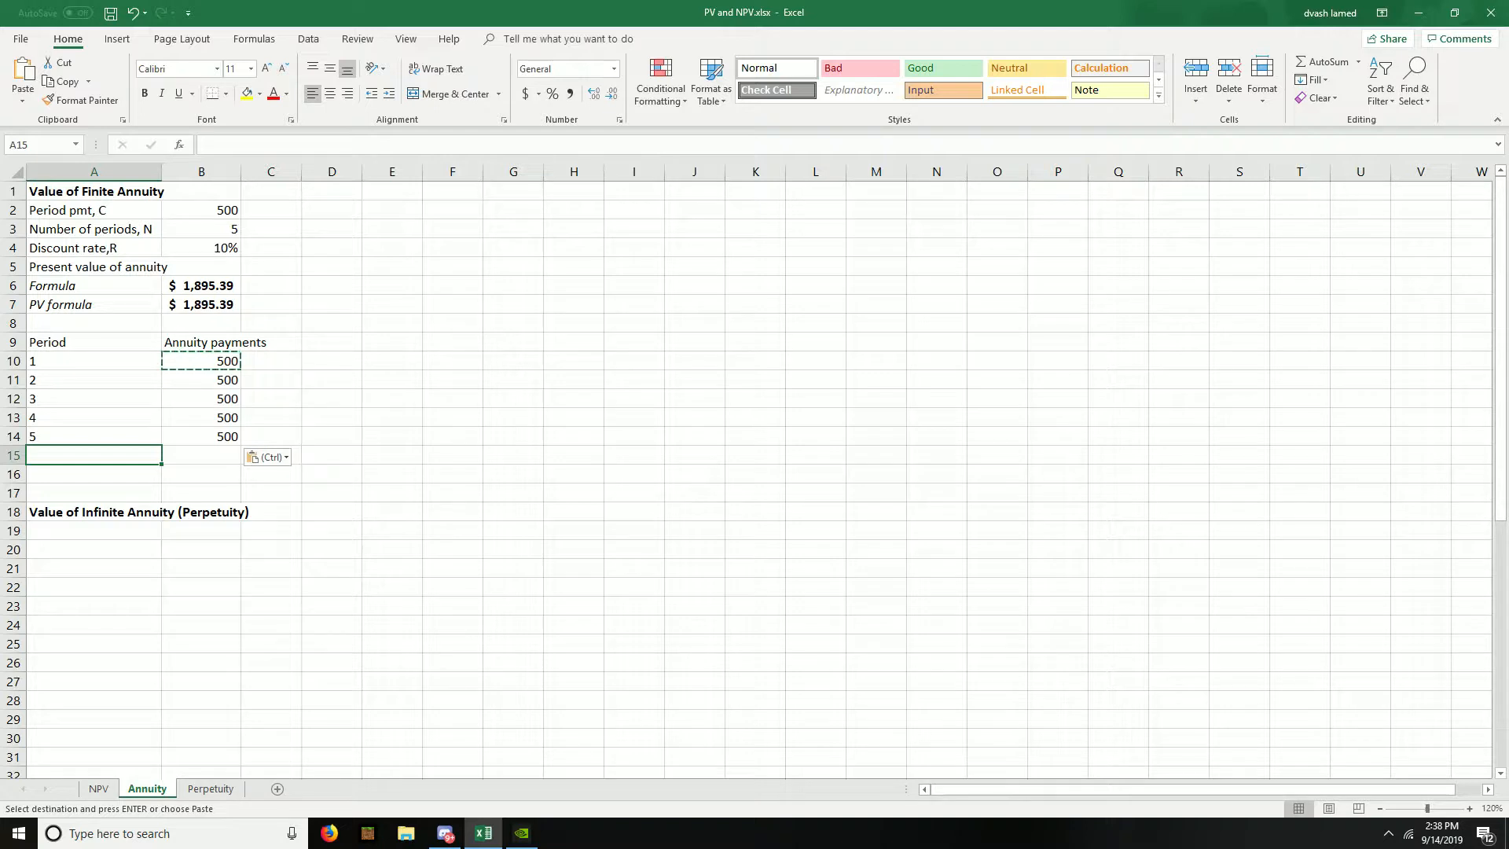
key("Return")
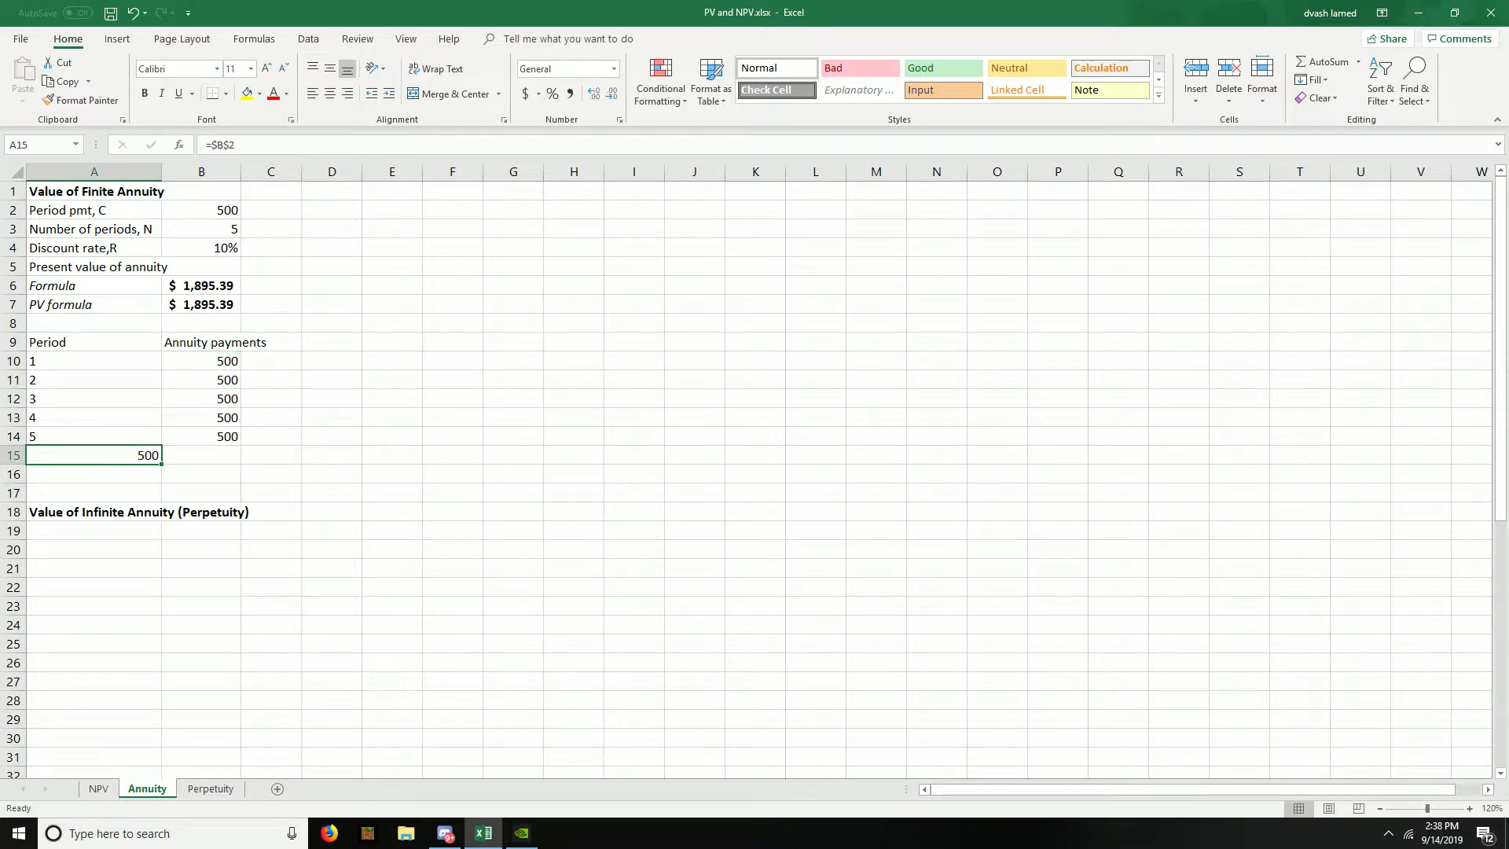
key("ctrl+z")
- Enter the label "Net present value (NPV)" in A16 below the payments table
key("Down")
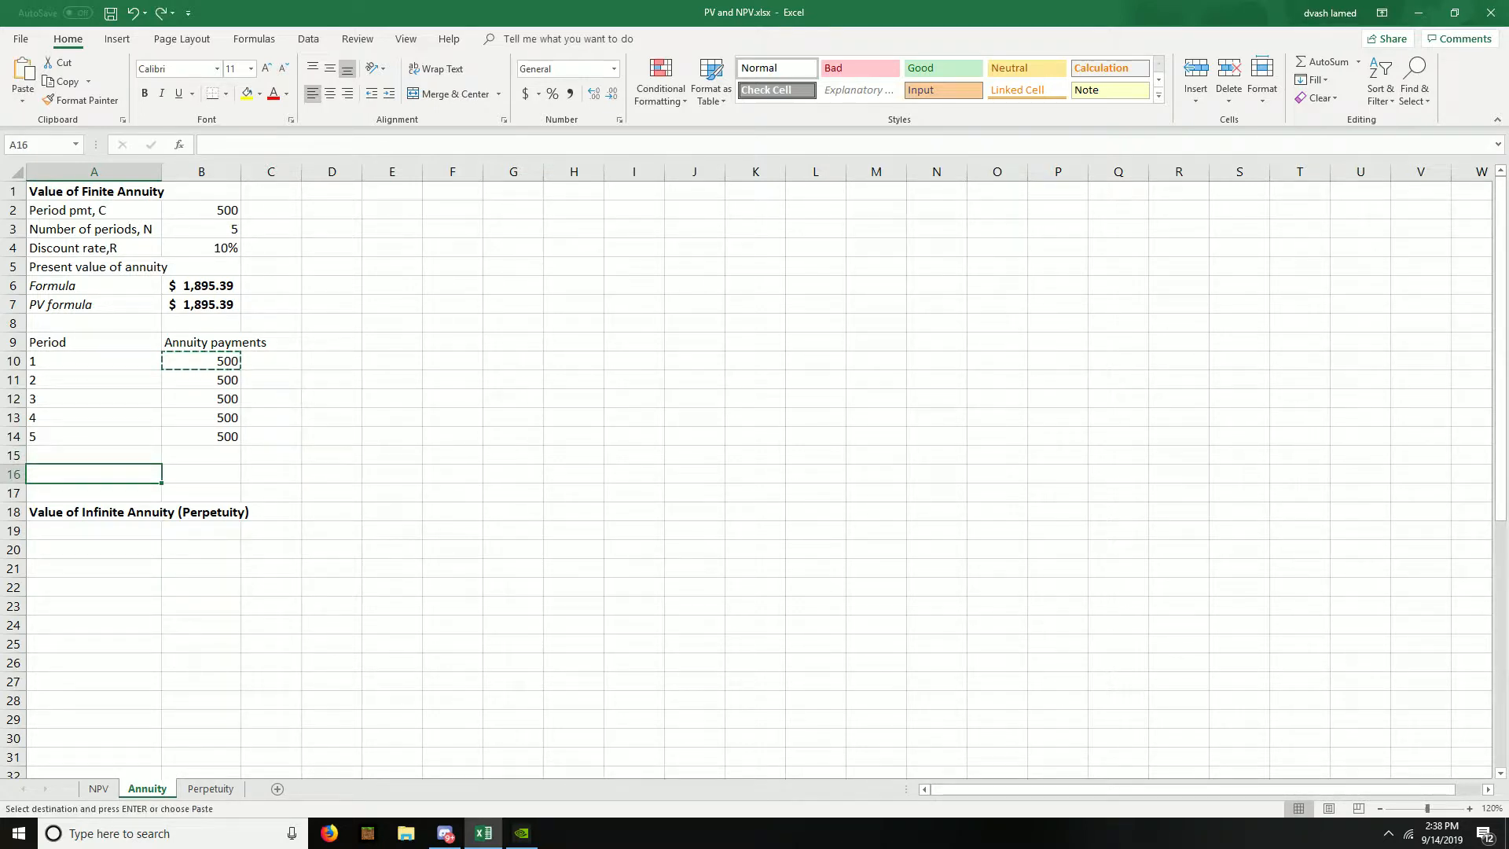
type("Net present value (NPV)")
key("Tab")
- Calculate the net present value of the payments in B16 with =NPV(B4,B10:B14)
type("=NPV(")
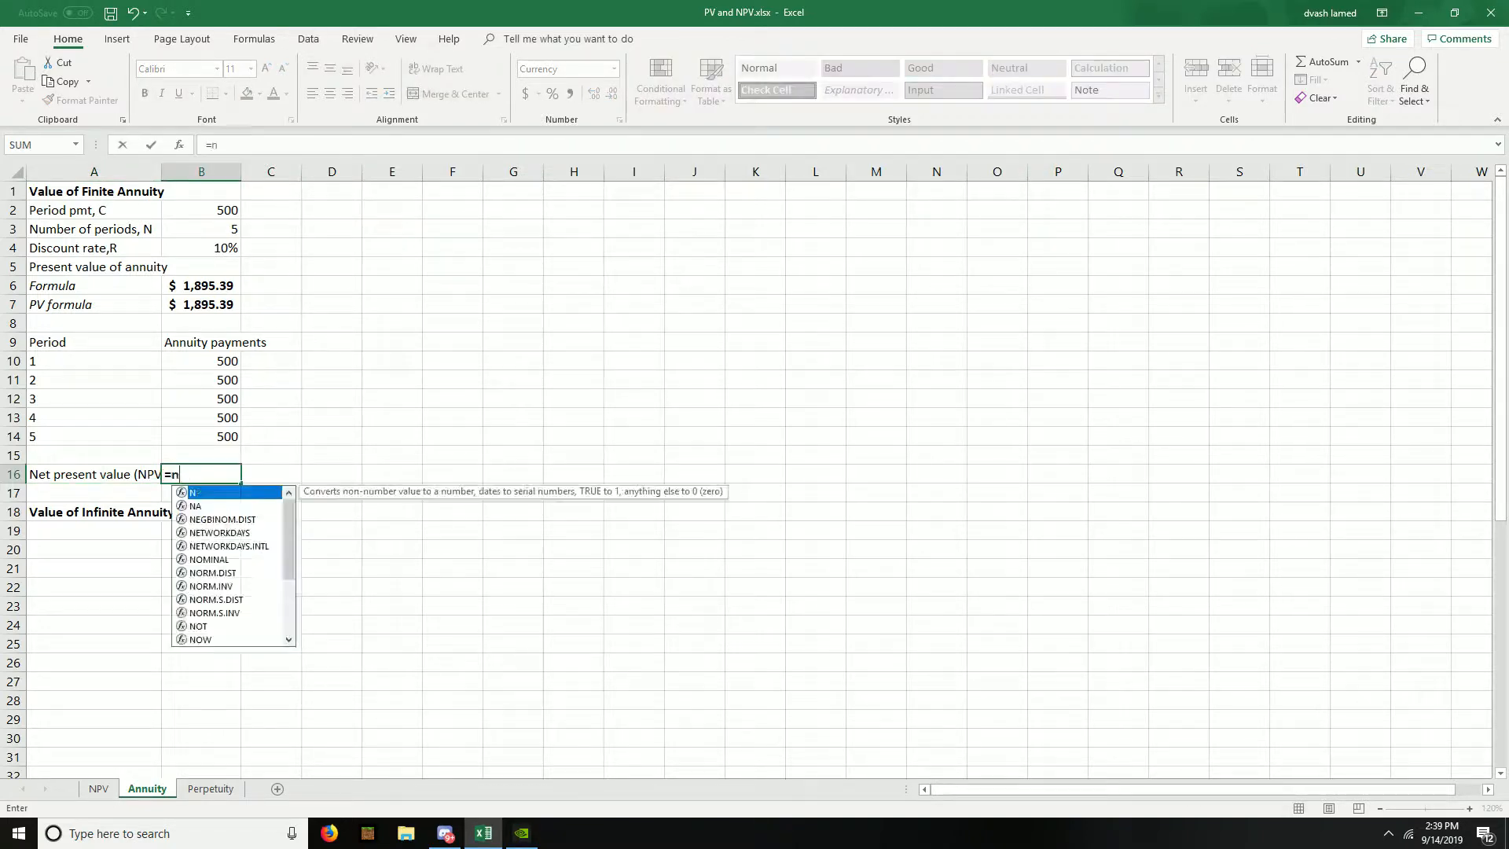
key("Up")
key("Up")
key("Up")
key("Up")
key("Up")
key("Up")
key("Up")
key("Up")
key("Up")
key("Up")
key("Up")
key("Up")
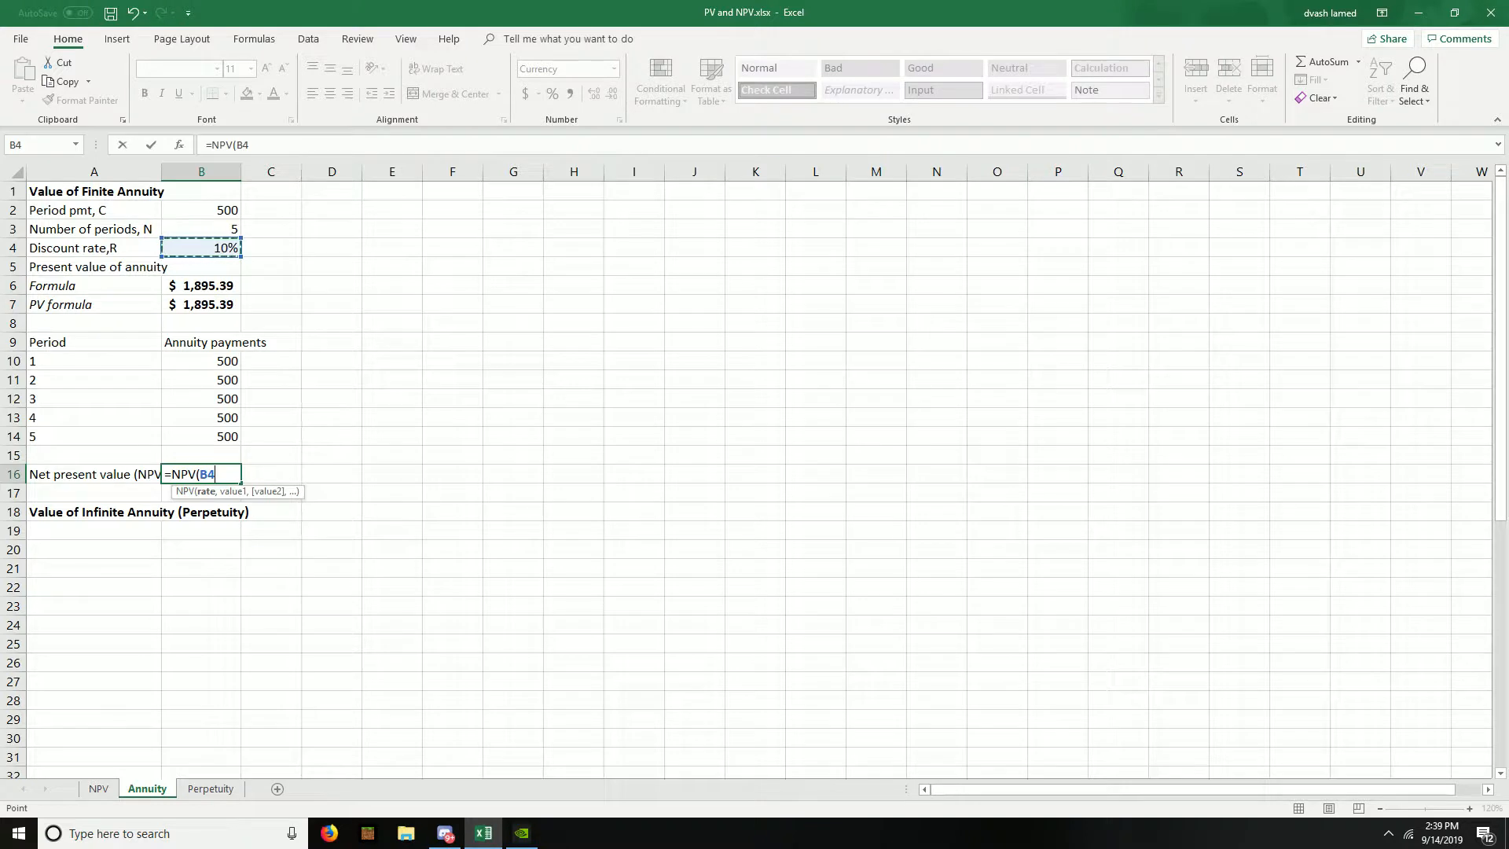
type(",")
key("Up")
key("Up")
key("shift+Up")
key("shift+Up")
key("shift+Up")
key("shift+Up")
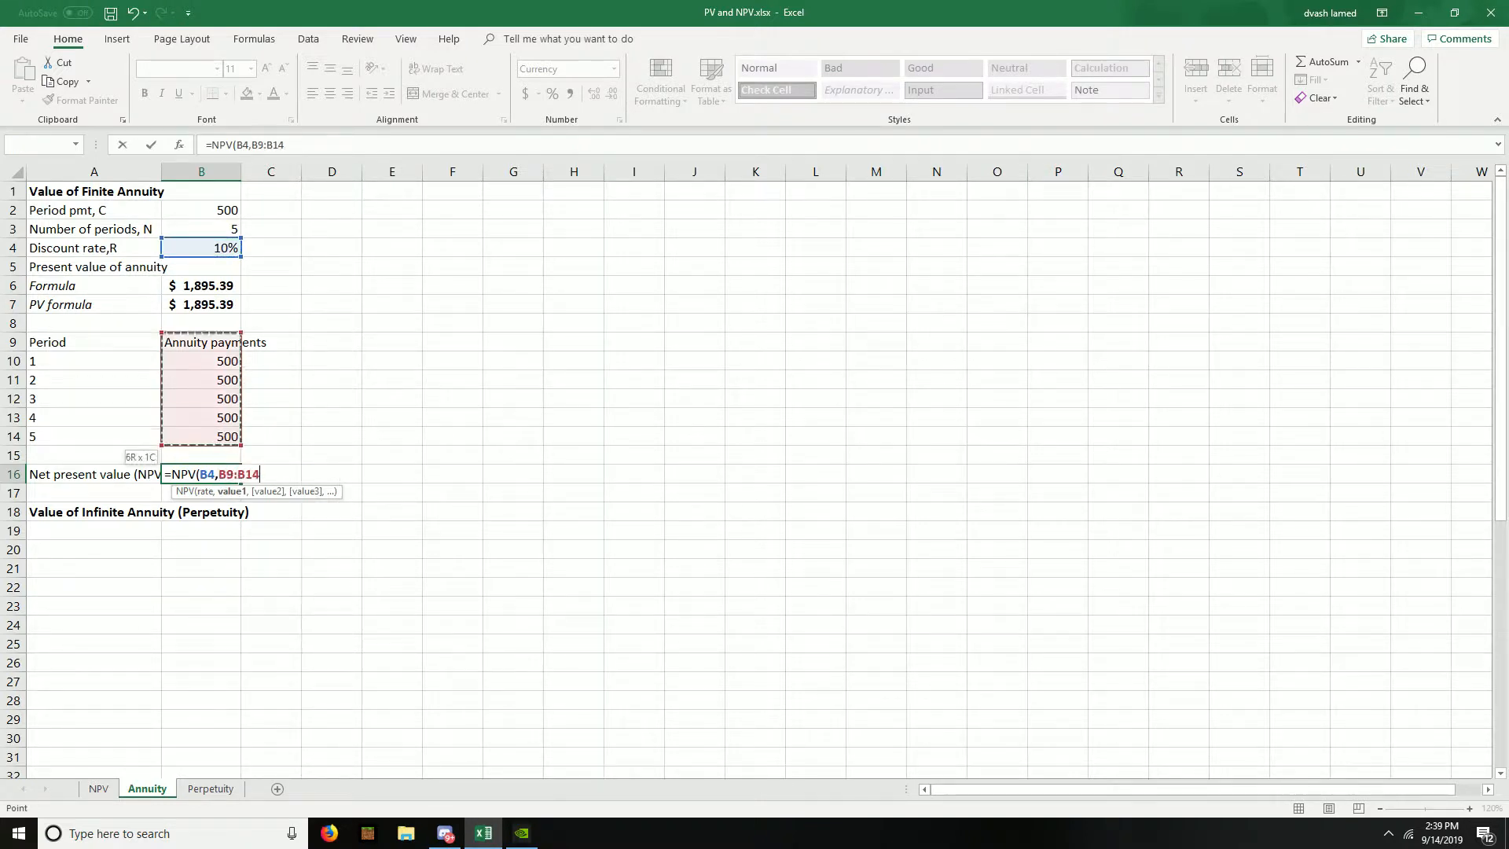
type(")")
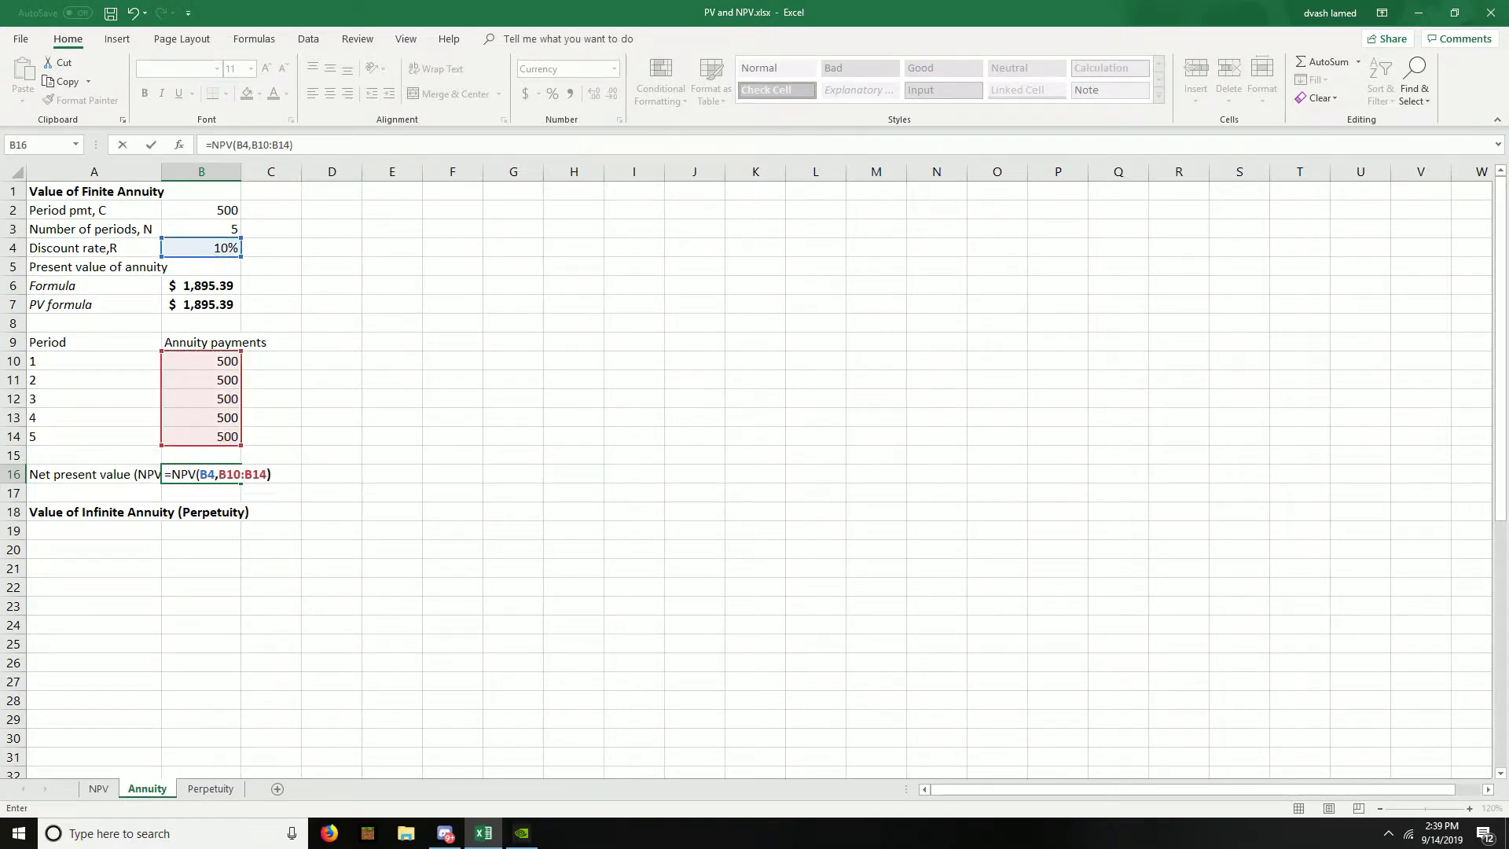
key("Return")
- Apply the dollar Accounting number format to the NPV result in B16 and italicize its label in A16
key("Up")
key("Right")
key("Down")
key("Up")
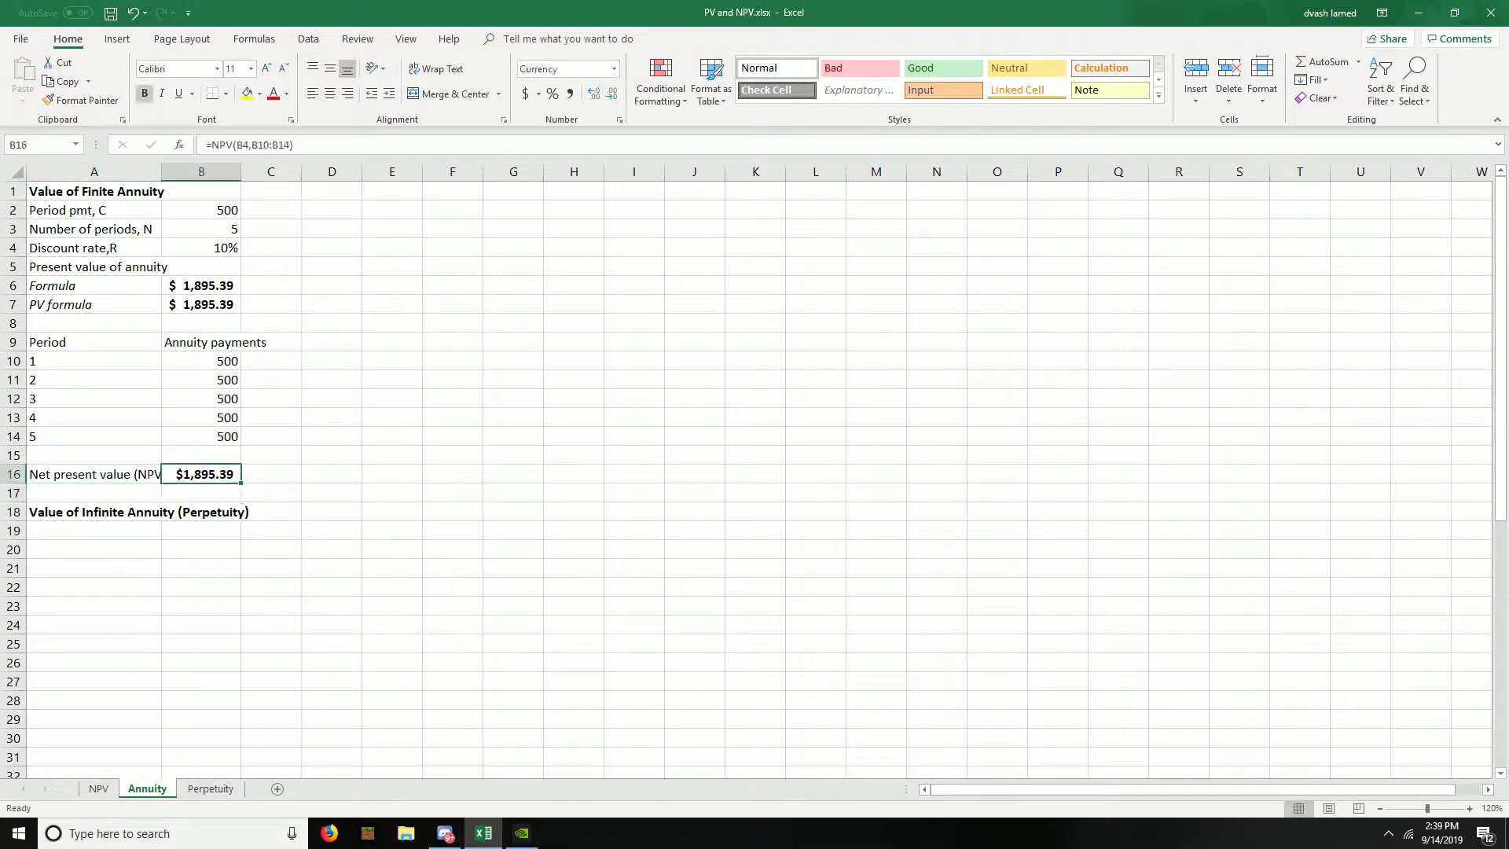
left_click(525, 94)
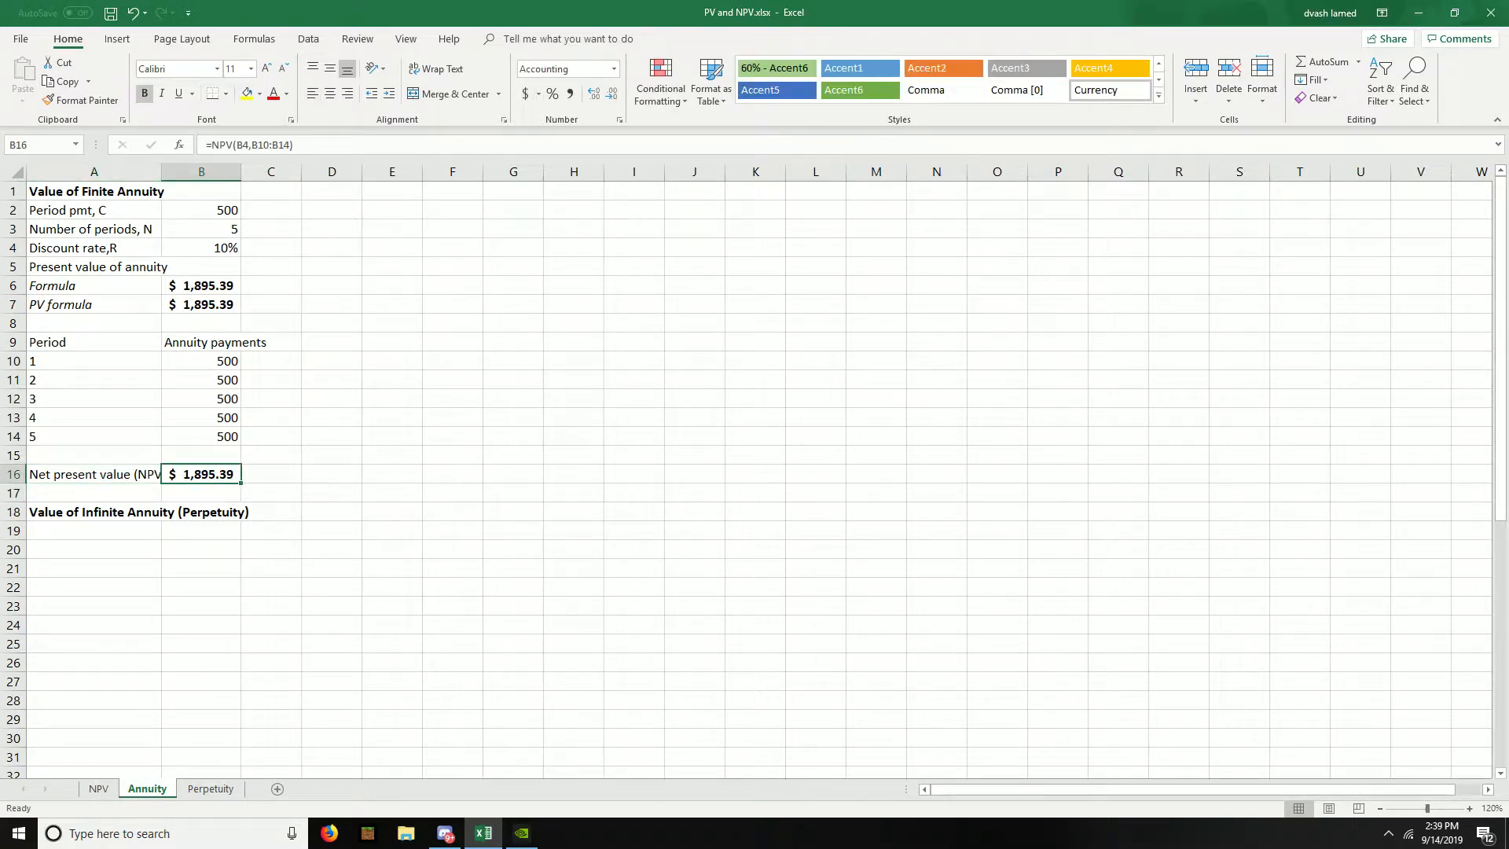
key("Left")
key("ctrl+i")
- Highlight the present value results in A6:B7 and the NPV row A16:B16 with yellow fill
left_click_drag(118, 286, 201, 304)
left_click(246, 93)
left_click_drag(118, 475, 196, 475)
left_click(247, 94)
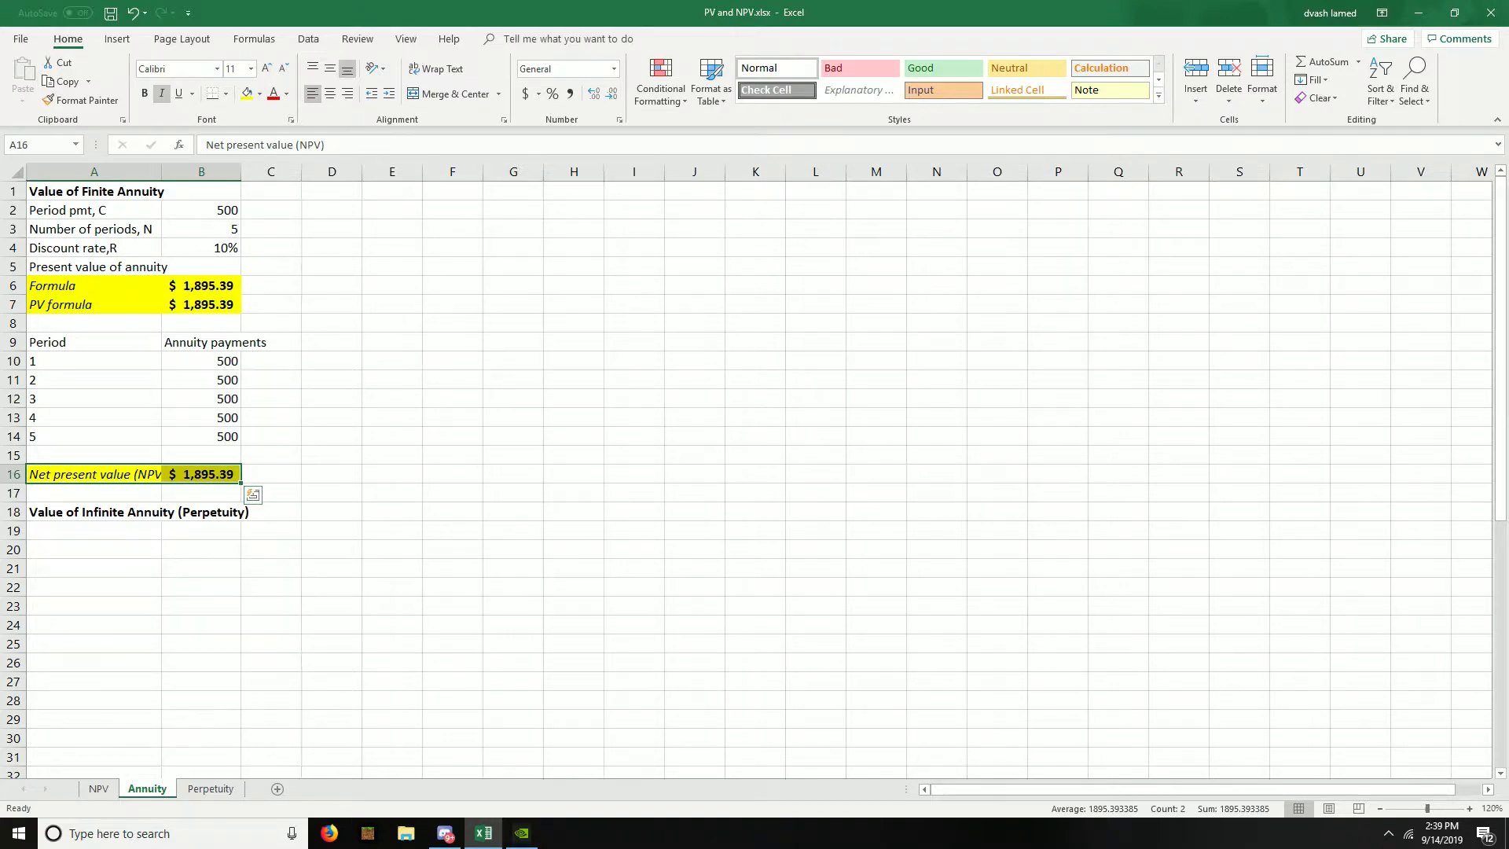
- Copy the period payment label and value from A2:B2 into A19:B19 under the infinite annuity heading
left_click(94, 531)
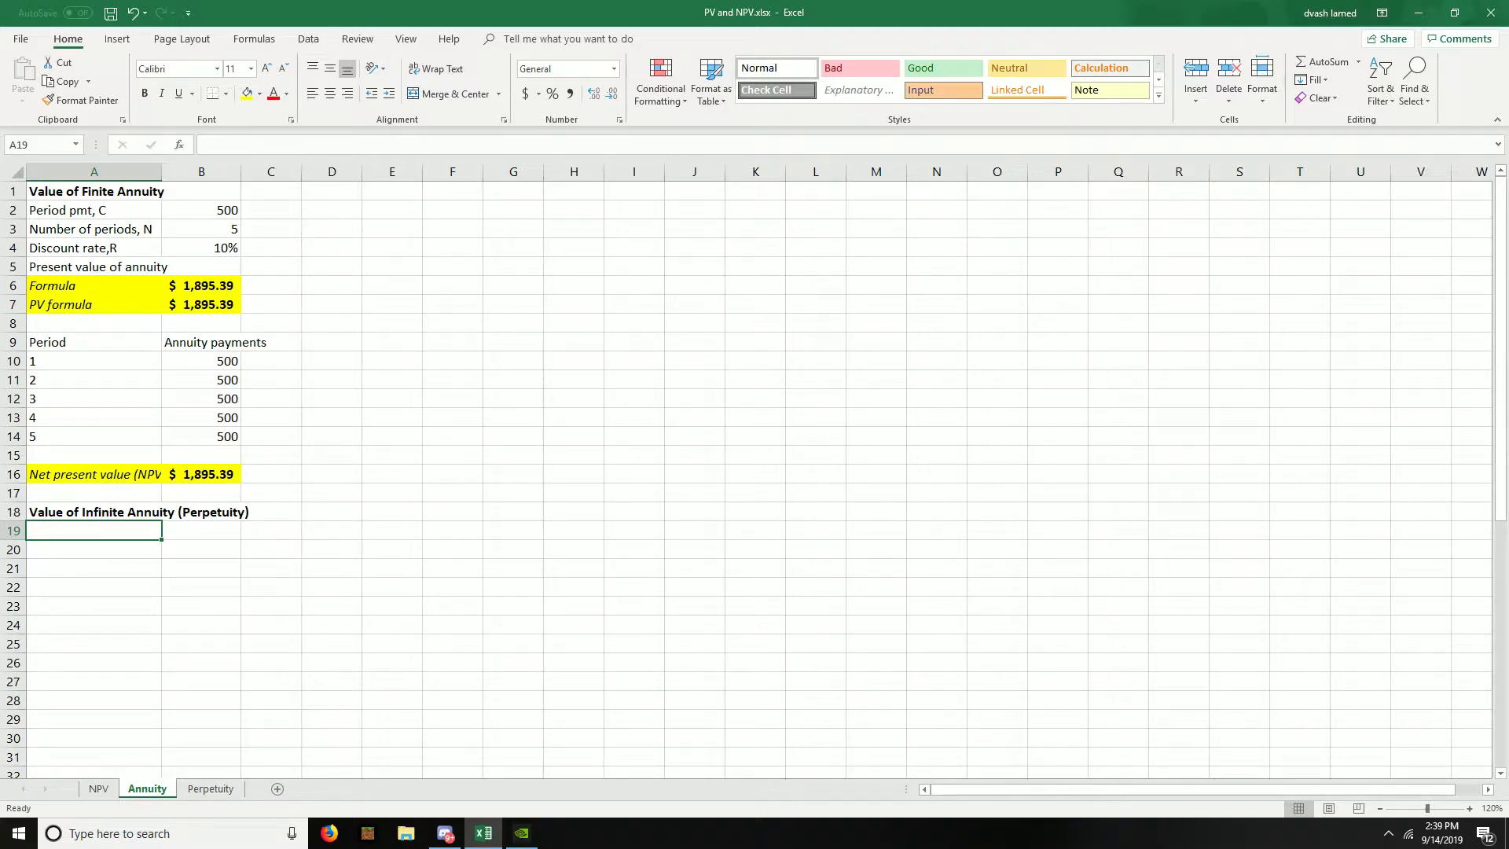
key("Up")
key("Up")
key("Up")
key("Up")
key("Up")
key("Up")
key("Up")
key("Up")
key("Up")
key("Up")
key("Up")
key("Up")
key("Up")
key("Up")
key("Up")
key("Up")
key("Up")
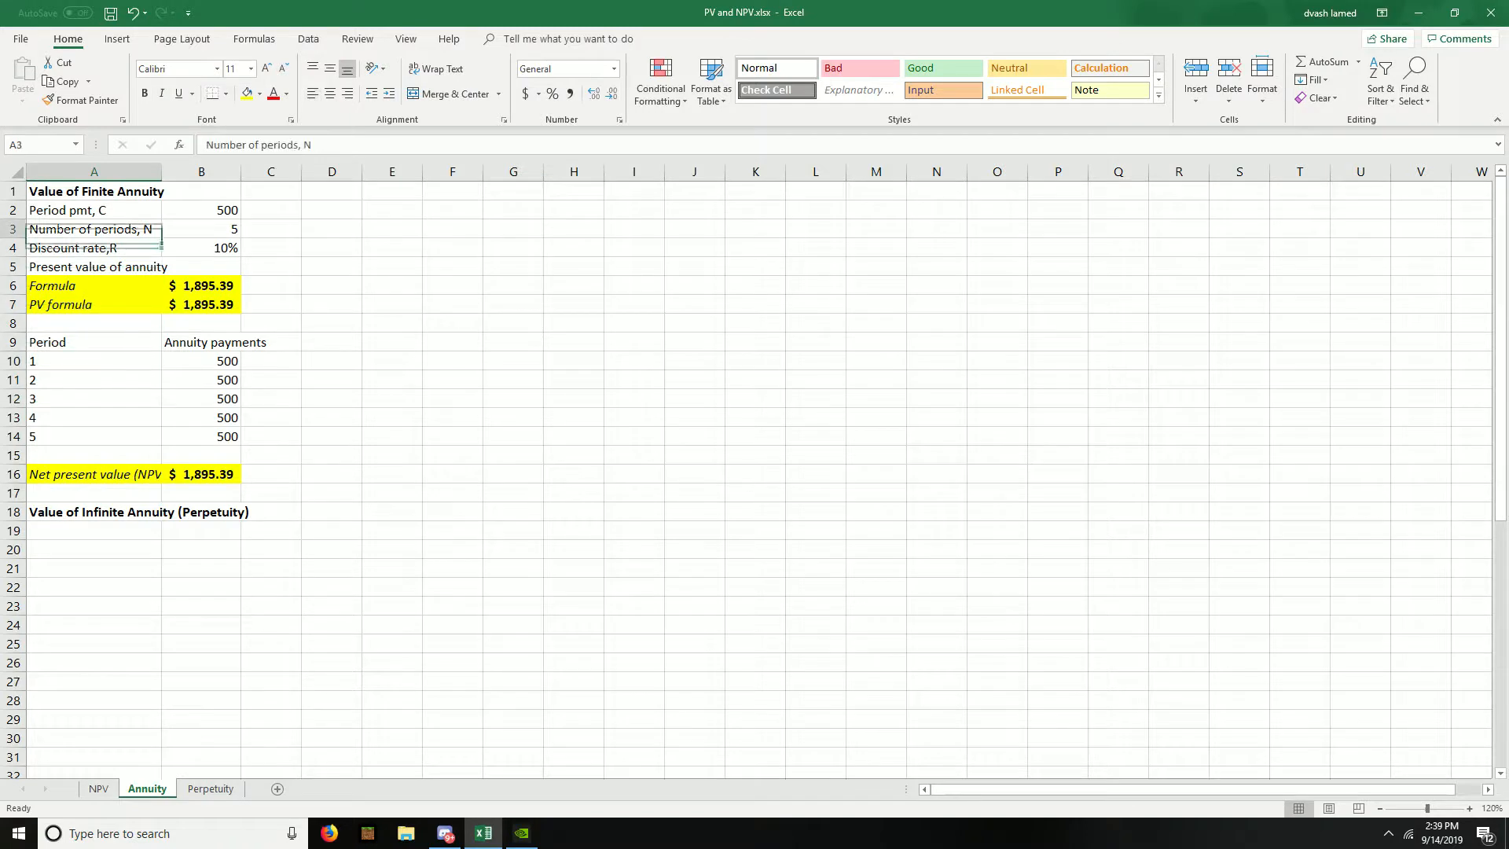
key("shift+Down")
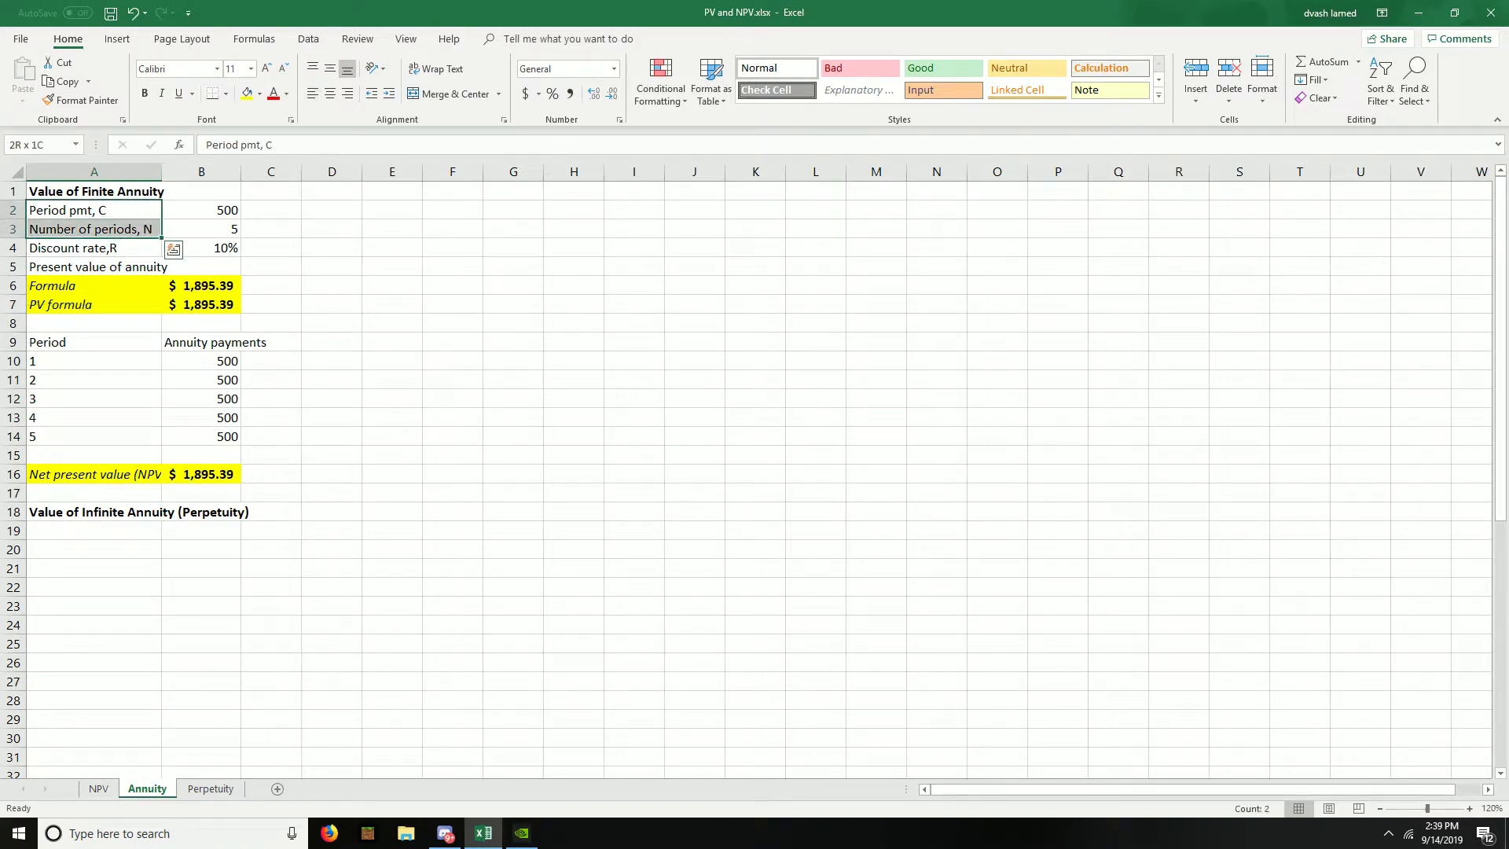
key("shift+Up")
key("shift+Right")
key("ctrl+c")
key("Down")
key("Down")
key("Down")
key("Down")
key("Down")
key("Down")
key("Down")
key("Down")
key("Down")
key("Down")
key("Down")
key("Down")
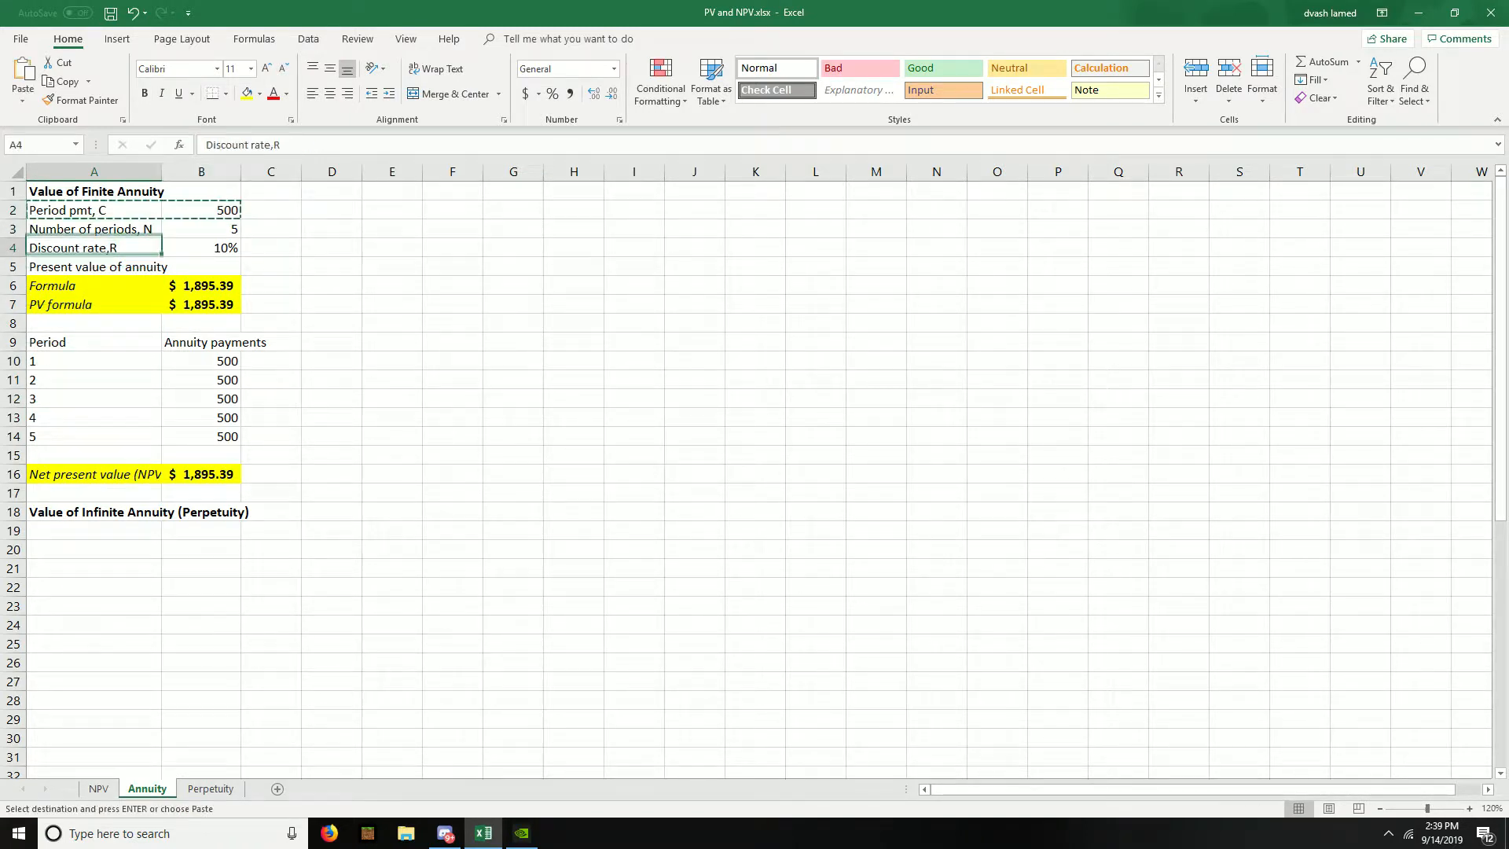
key("Down")
key("Down")
key("Down")
key("Down")
key("Down")
key("ctrl+v")
- Copy the discount rate label and value from A4:B4 into A20:B20 of the infinite annuity section
key("Up")
key("Up")
key("Up")
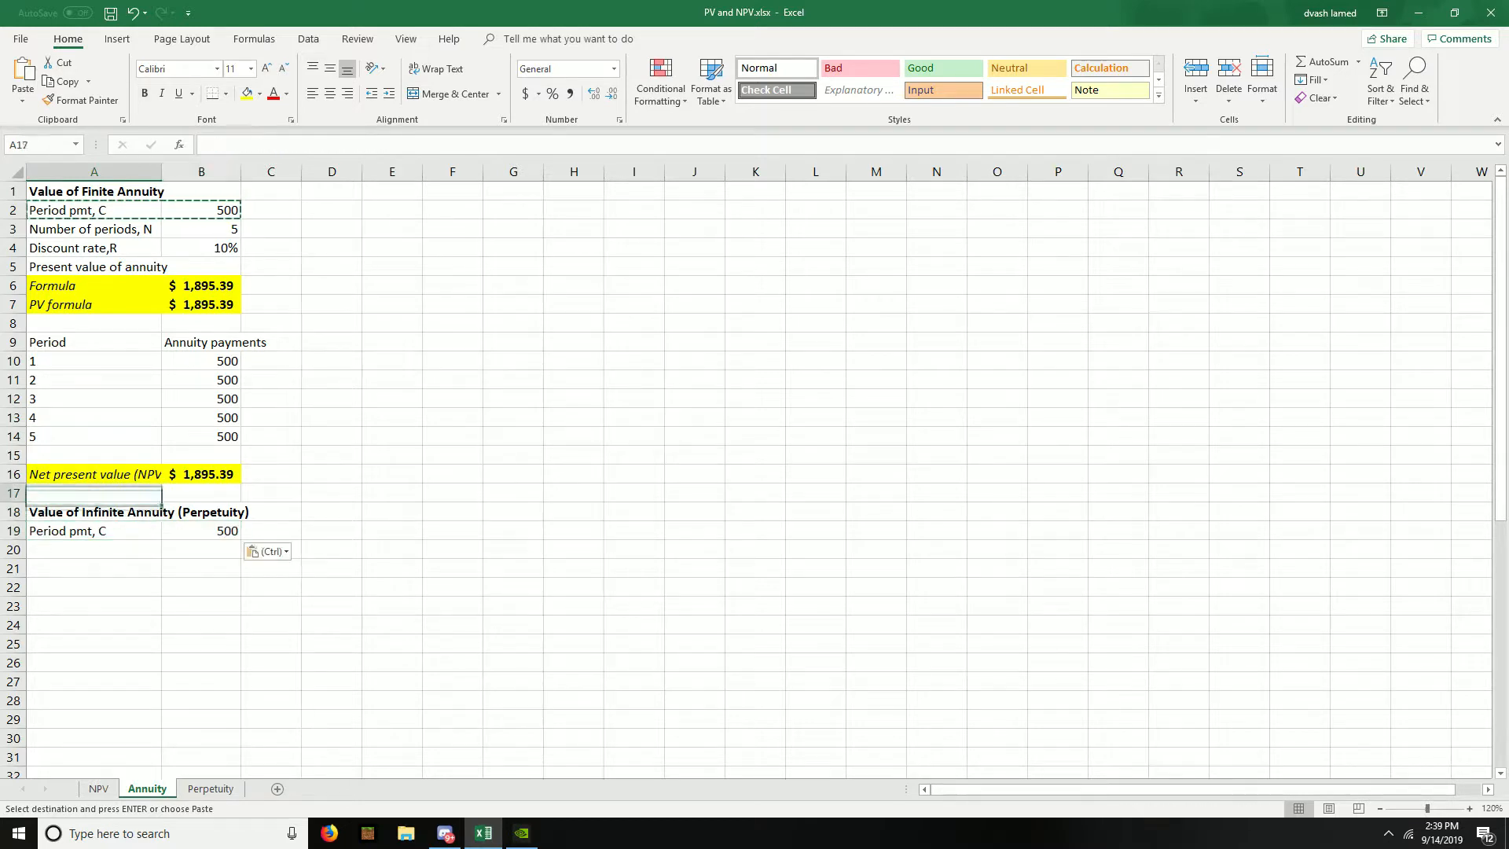
key("Up")
key("Up")
key("Up")
key("Up")
key("Up")
key("Up")
key("Up")
key("Up")
key("Up")
key("shift+Right")
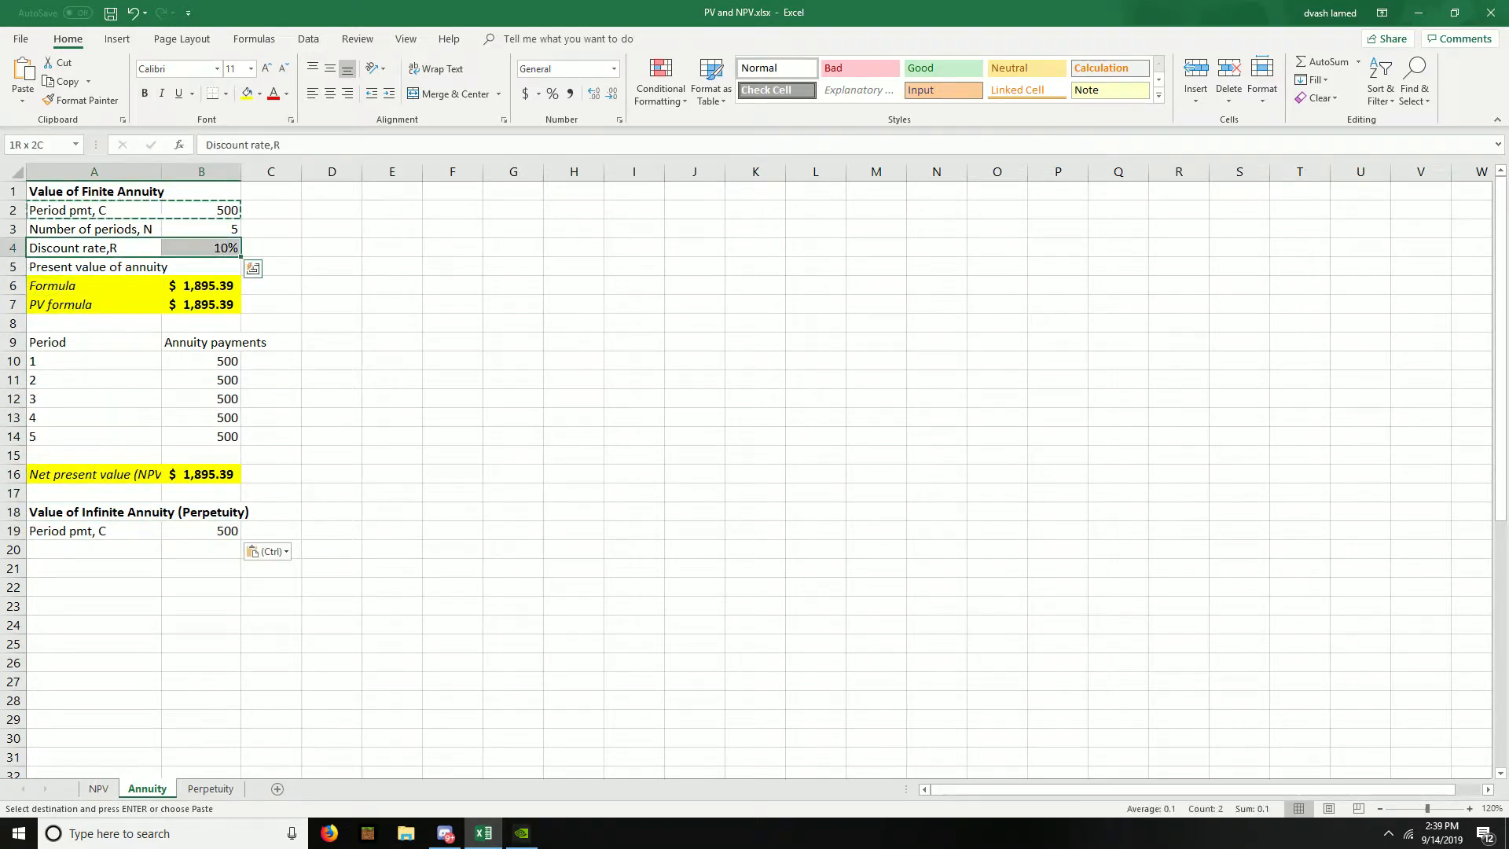
key("ctrl+c")
key("Down")
key("Down")
key("Down")
key("Down")
key("Down")
key("Down")
key("Down")
key("Down")
key("Down")
key("Down")
key("Down")
key("Down")
- Enter the label "Present value" in A21 beneath the perpetuity's discount rate
key("Down")
key("Down")
key("Down")
key("Down")
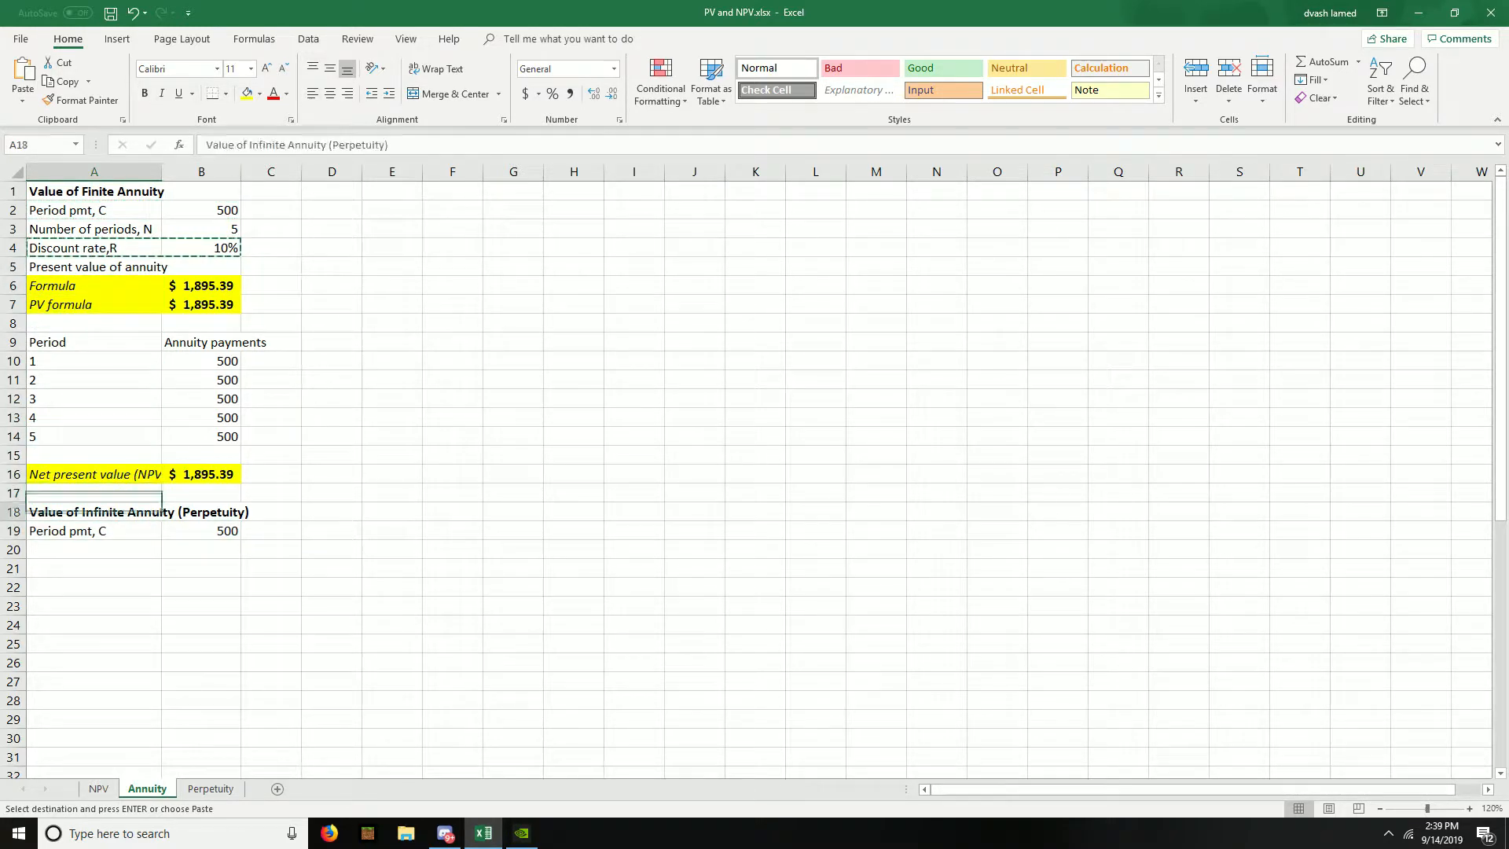
key("ctrl+v")
key("Down")
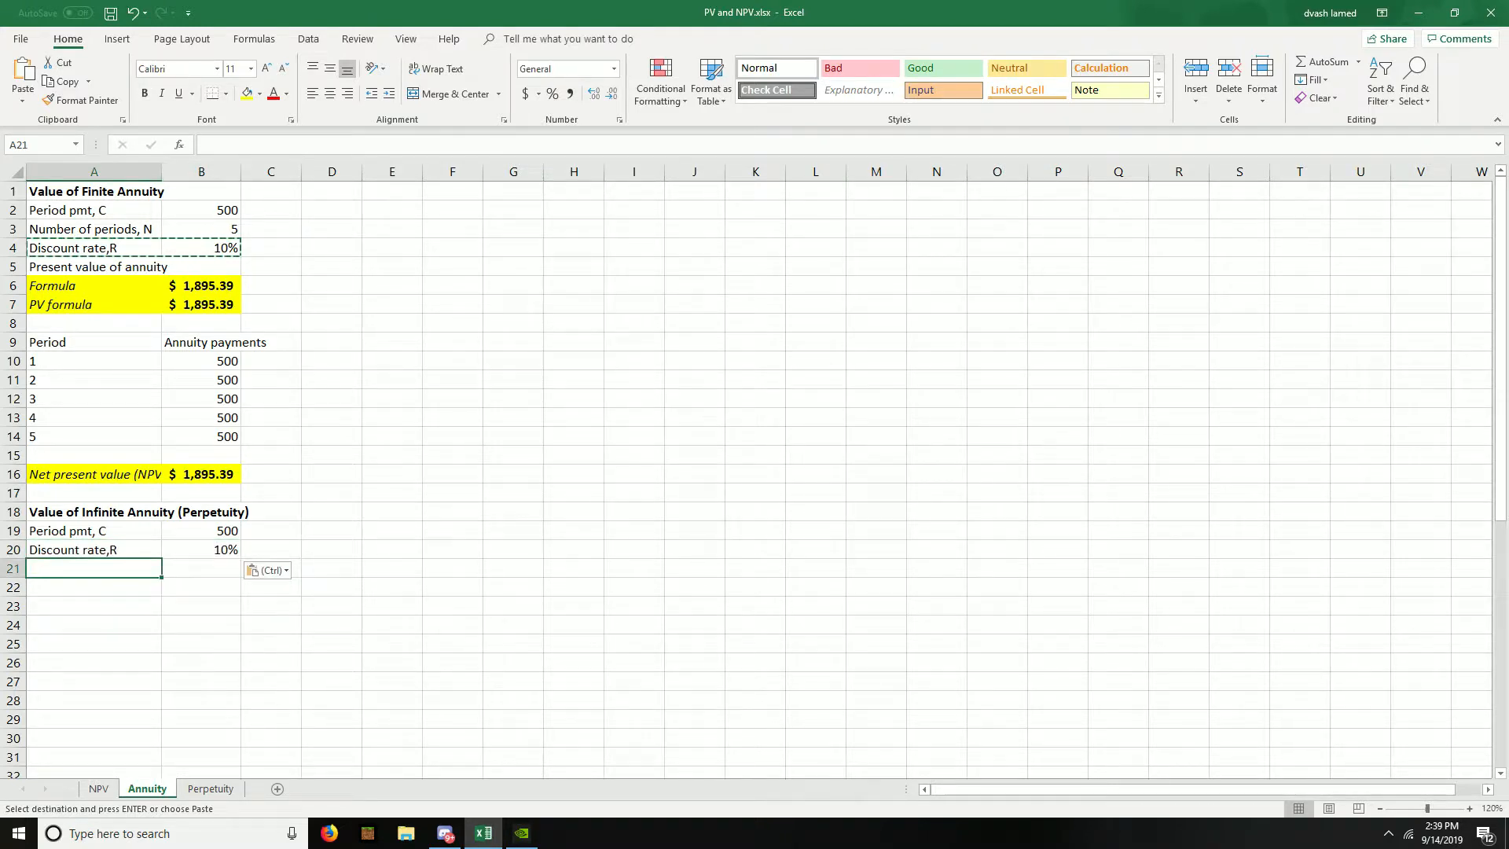
type("Prwe")
key("BackSpace")
key("BackSpace")
type("esent value")
key("Tab")
- Calculate the perpetuity's present value in B21 by dividing payment by discount rate with =B19/B20
type("=")
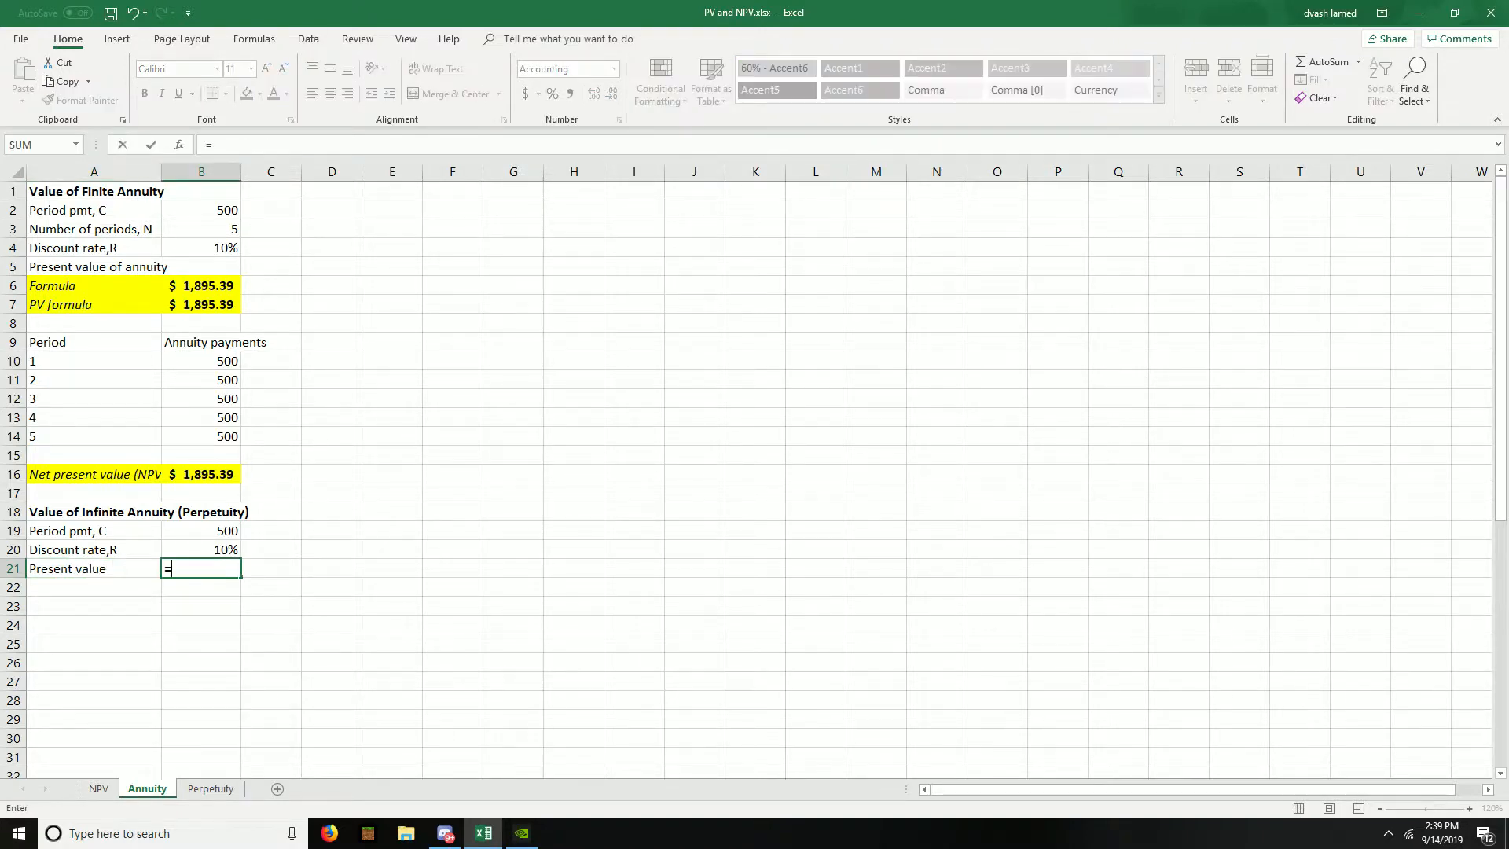
key("Up")
key("Up")
type("/")
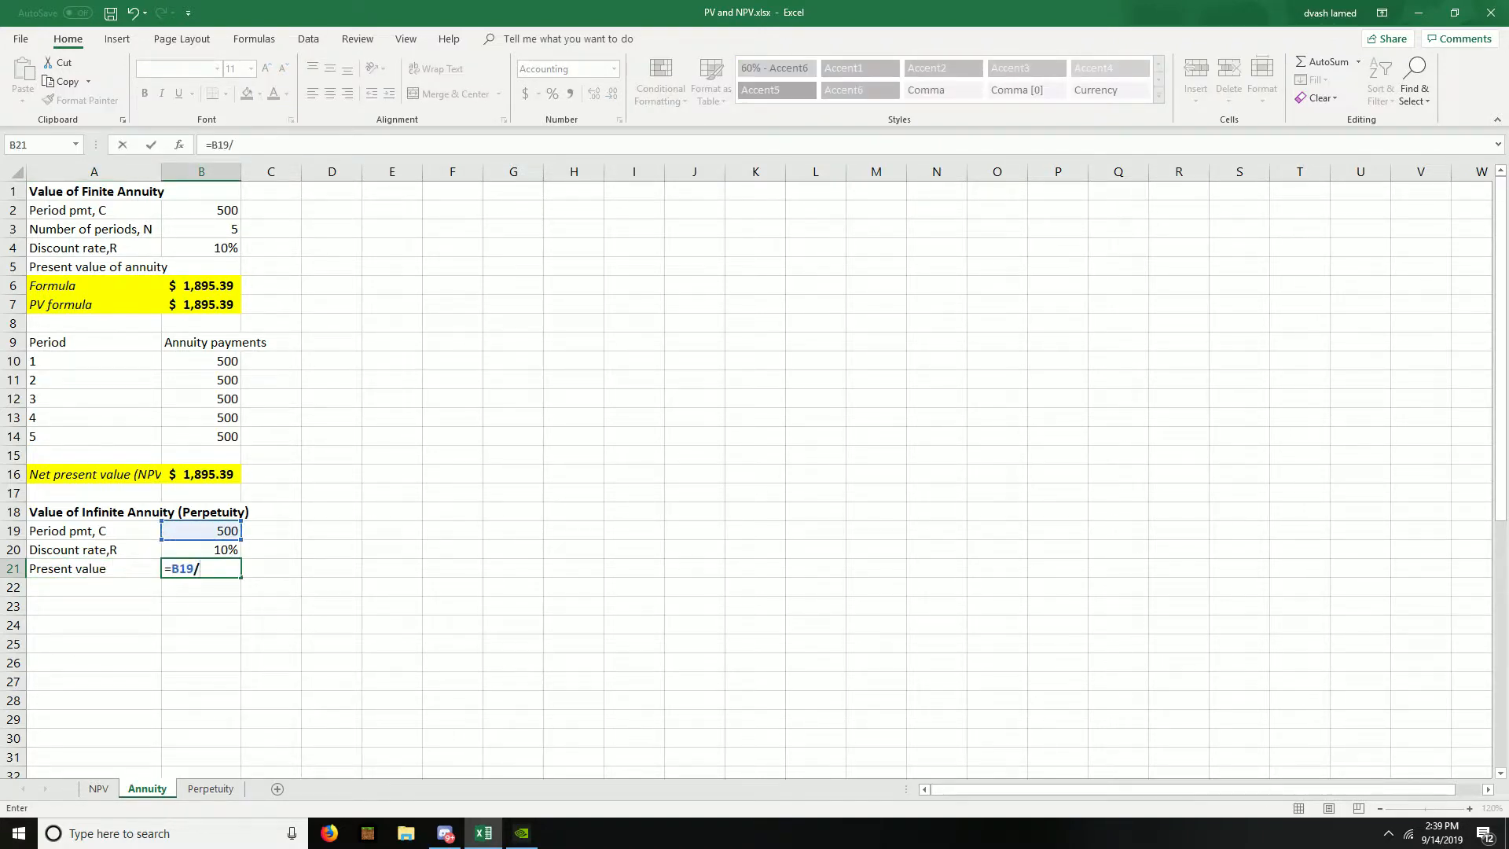
key("Up")
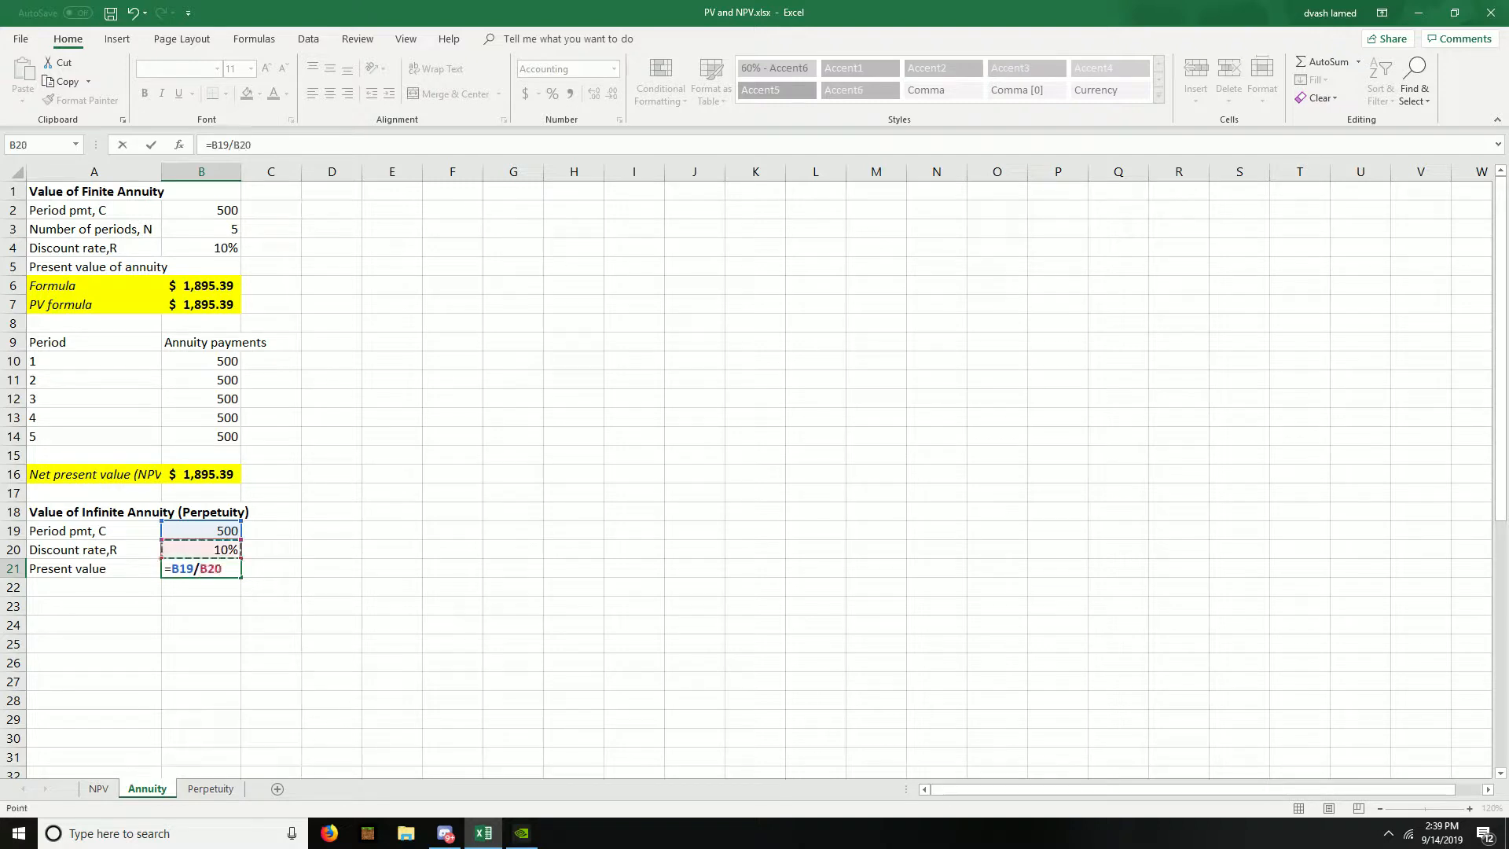
key("Return")
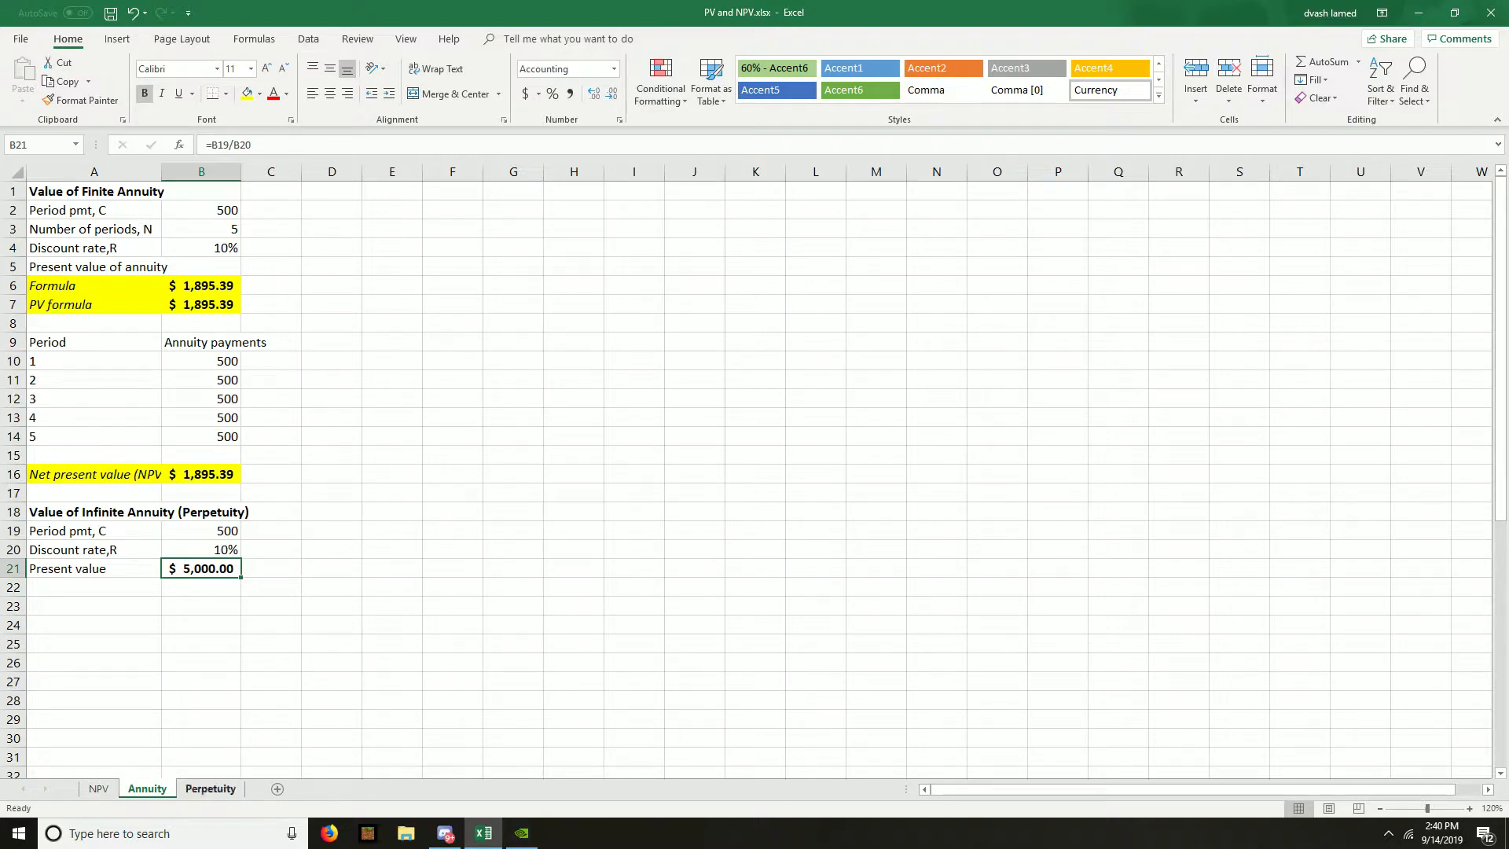
- Open the Perpetuity sheet and review the finite growing annuity's row labels in A2:A6
left_click(210, 788)
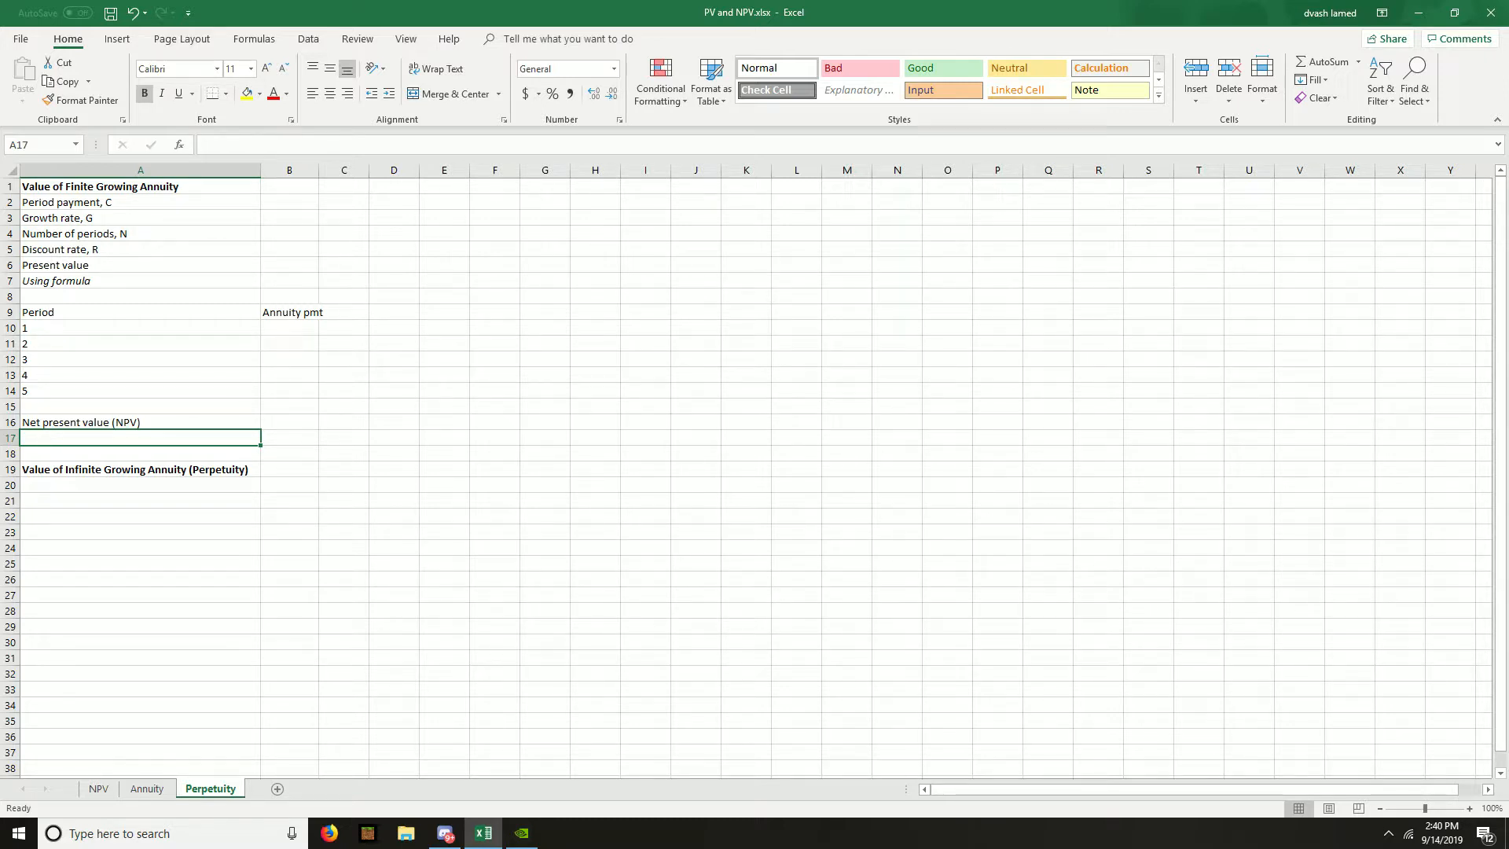
key("Up")
key("Up")
key("Up")
key("Up")
key("Up")
key("Up")
key("Up")
key("Up")
key("Up")
key("Up")
key("Up")
key("Up")
key("Up")
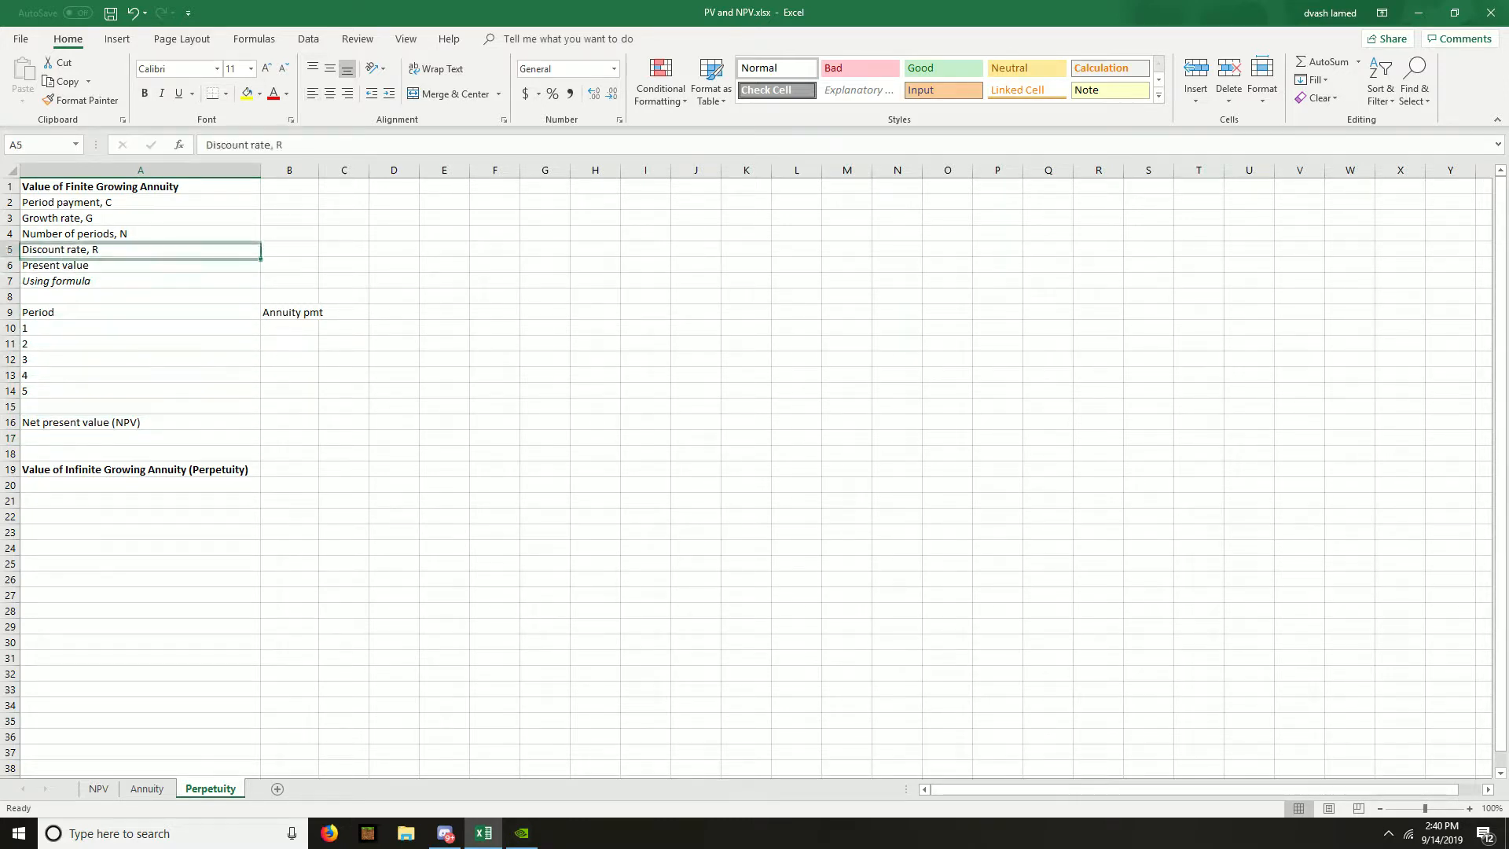
key("Up")
key("Up")
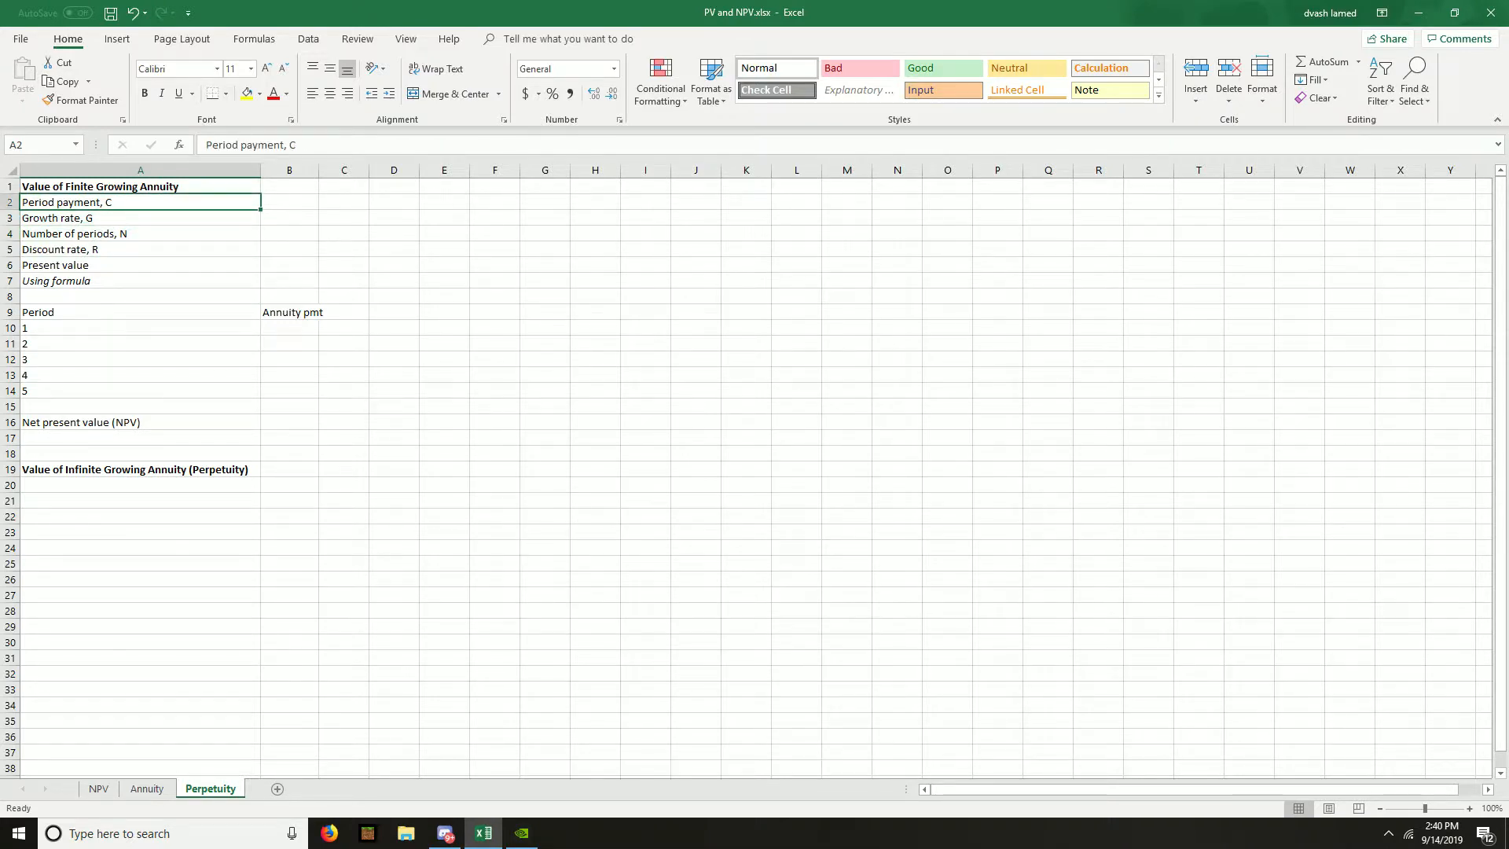
key("Down")
key("Down")
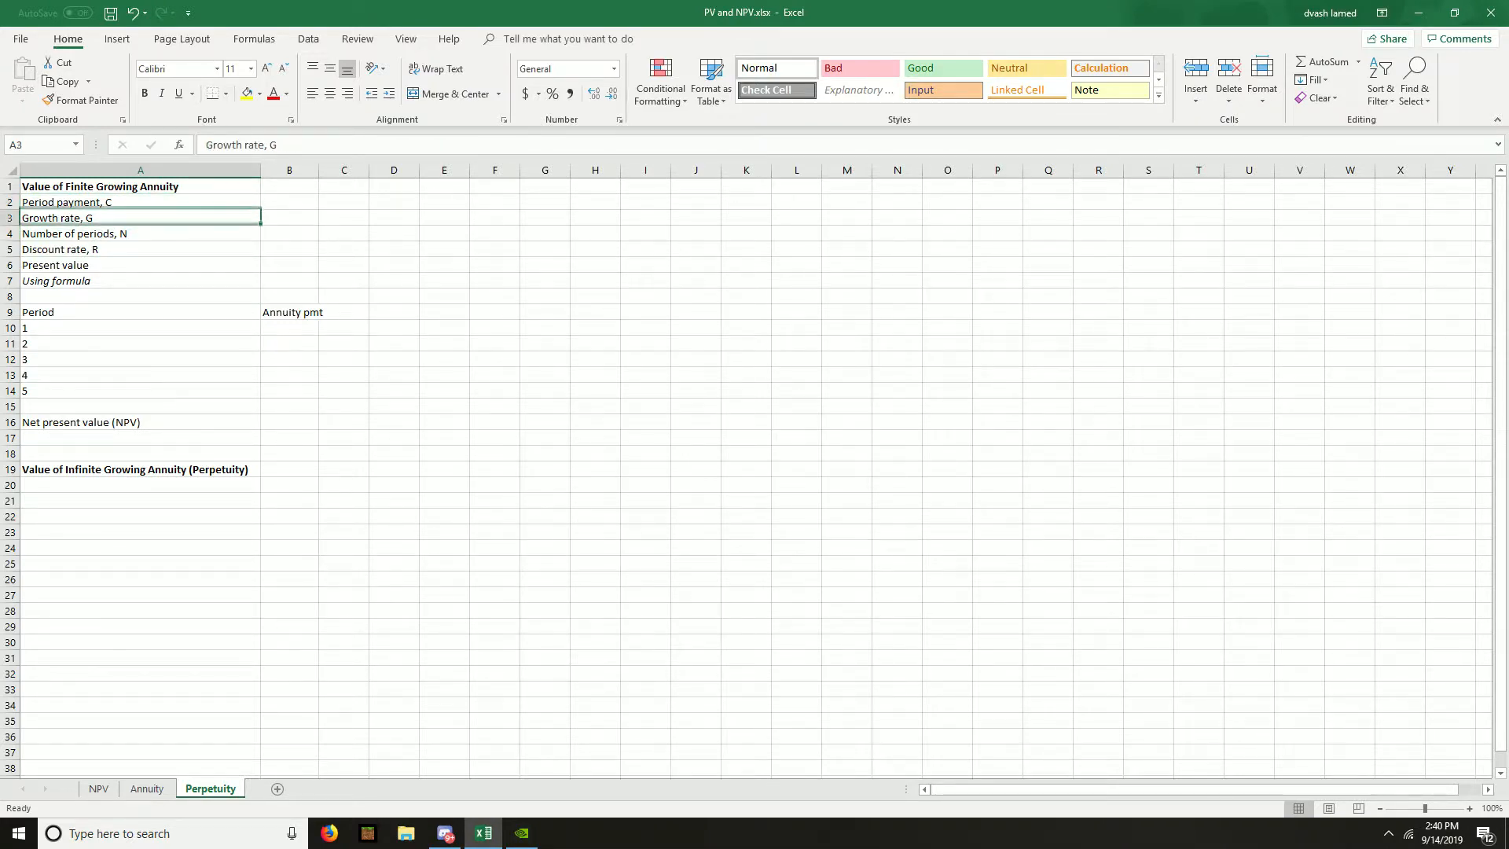
key("Down")
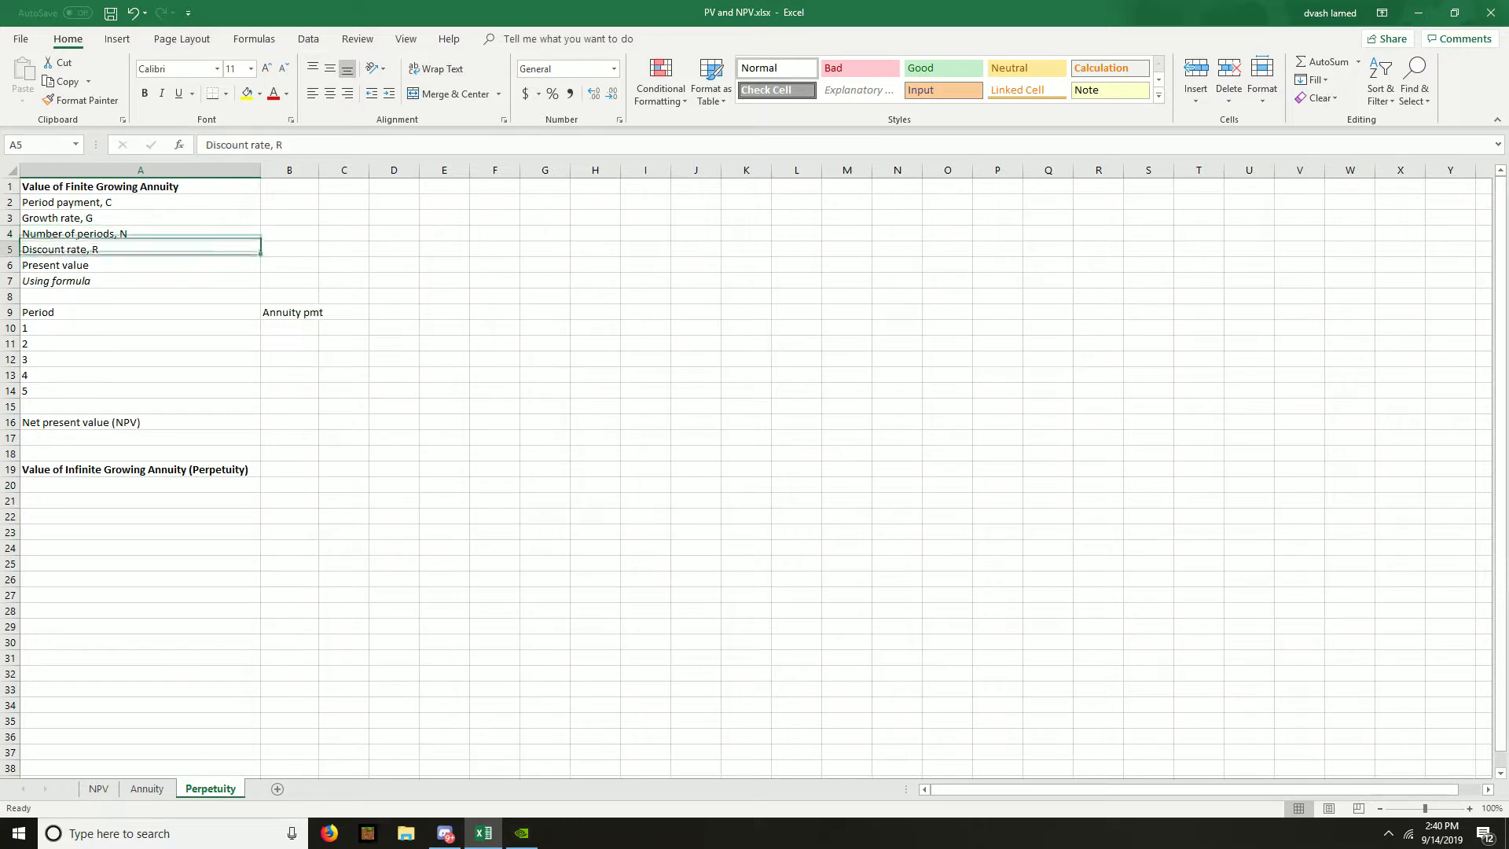
key("Down")
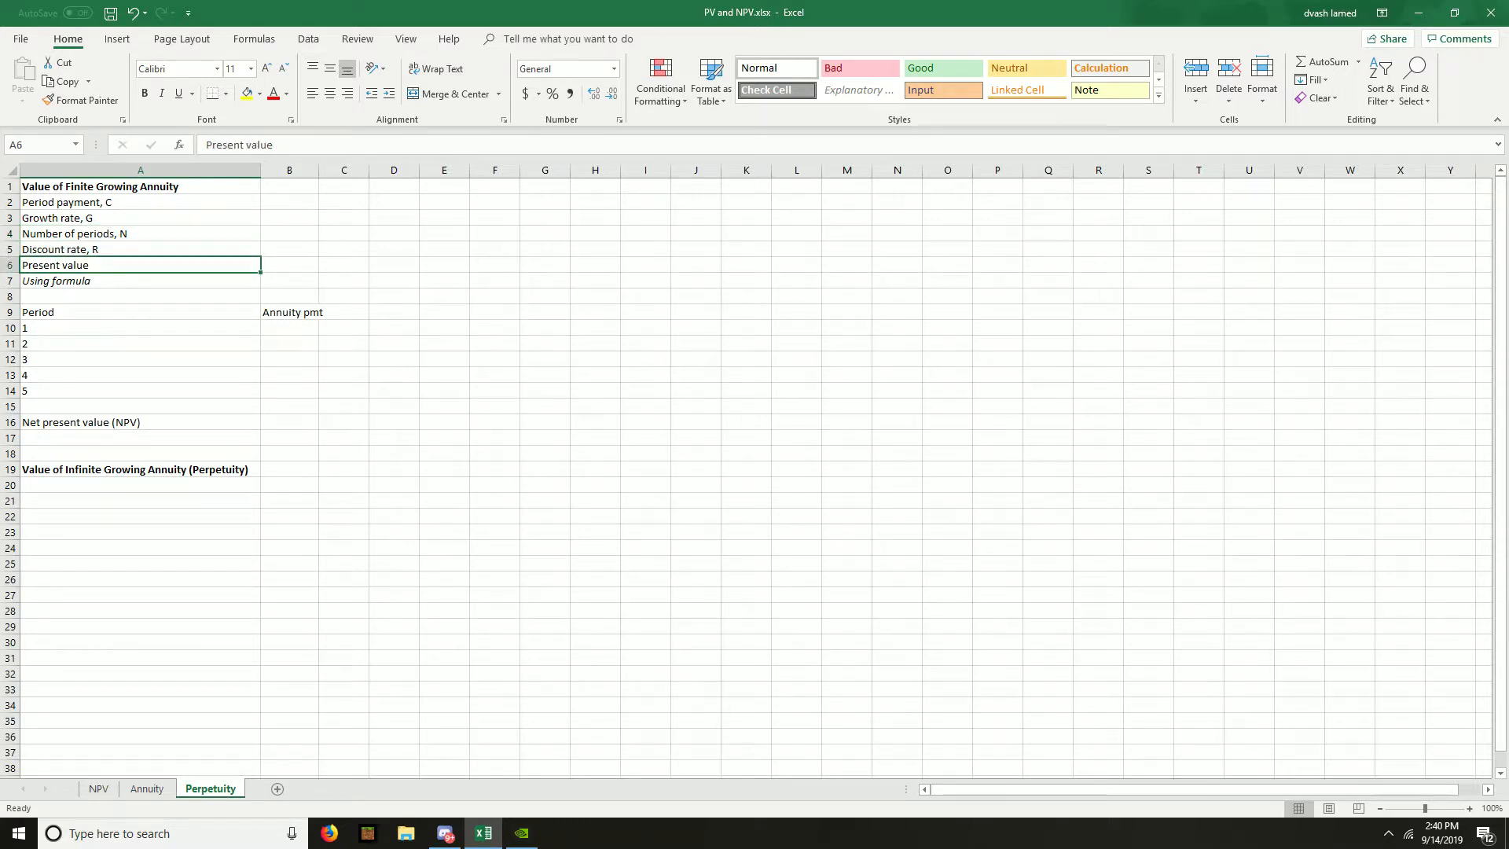
key("Up")
key("Up")
key("Up")
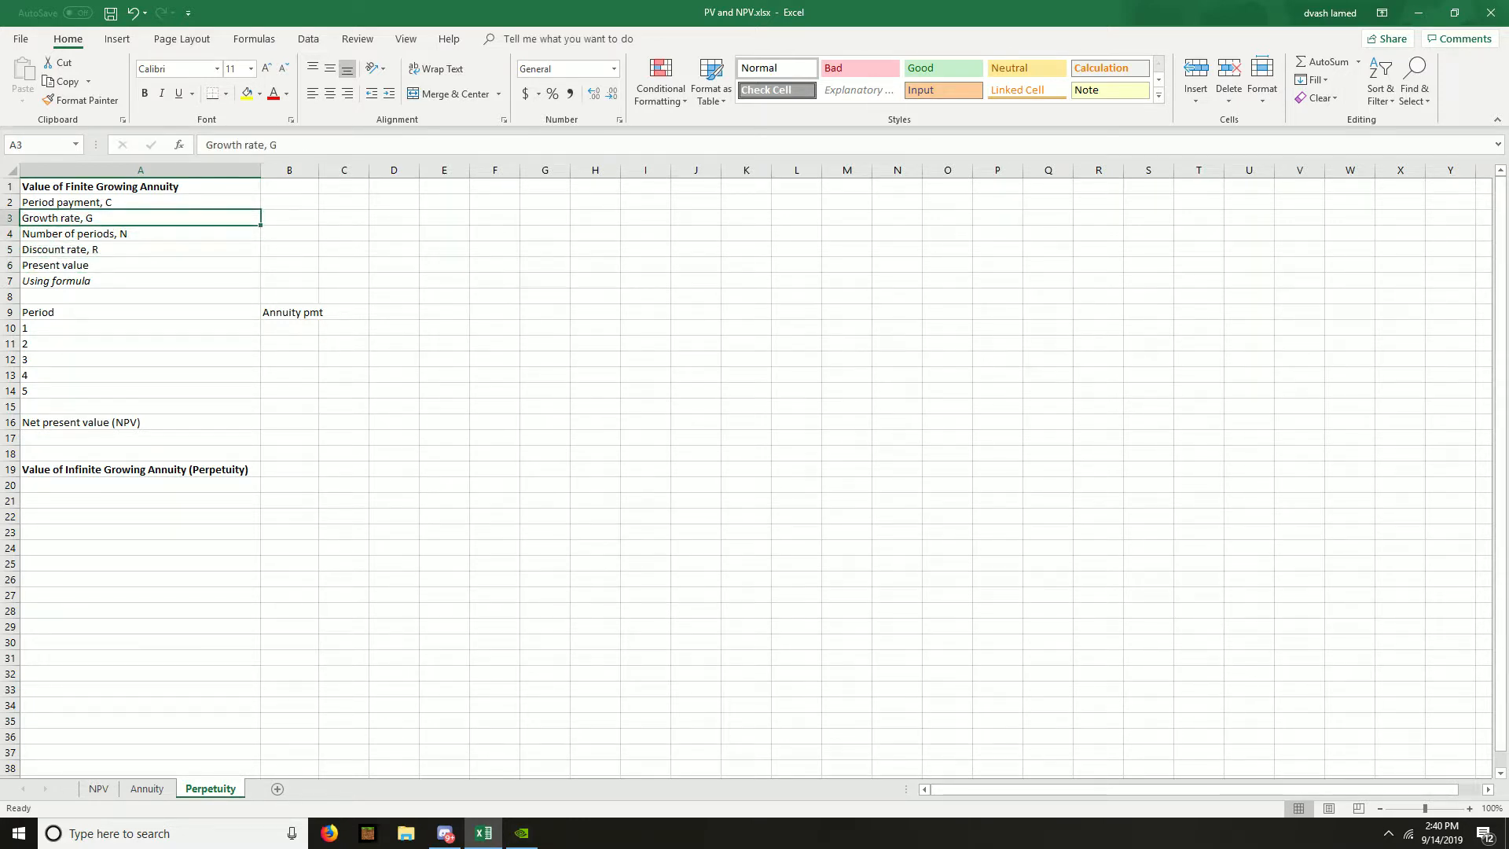
- Enter the finite growing annuity's period payment of 500 in B2 and growth rate of 3% in B3
key("Right")
key("Up")
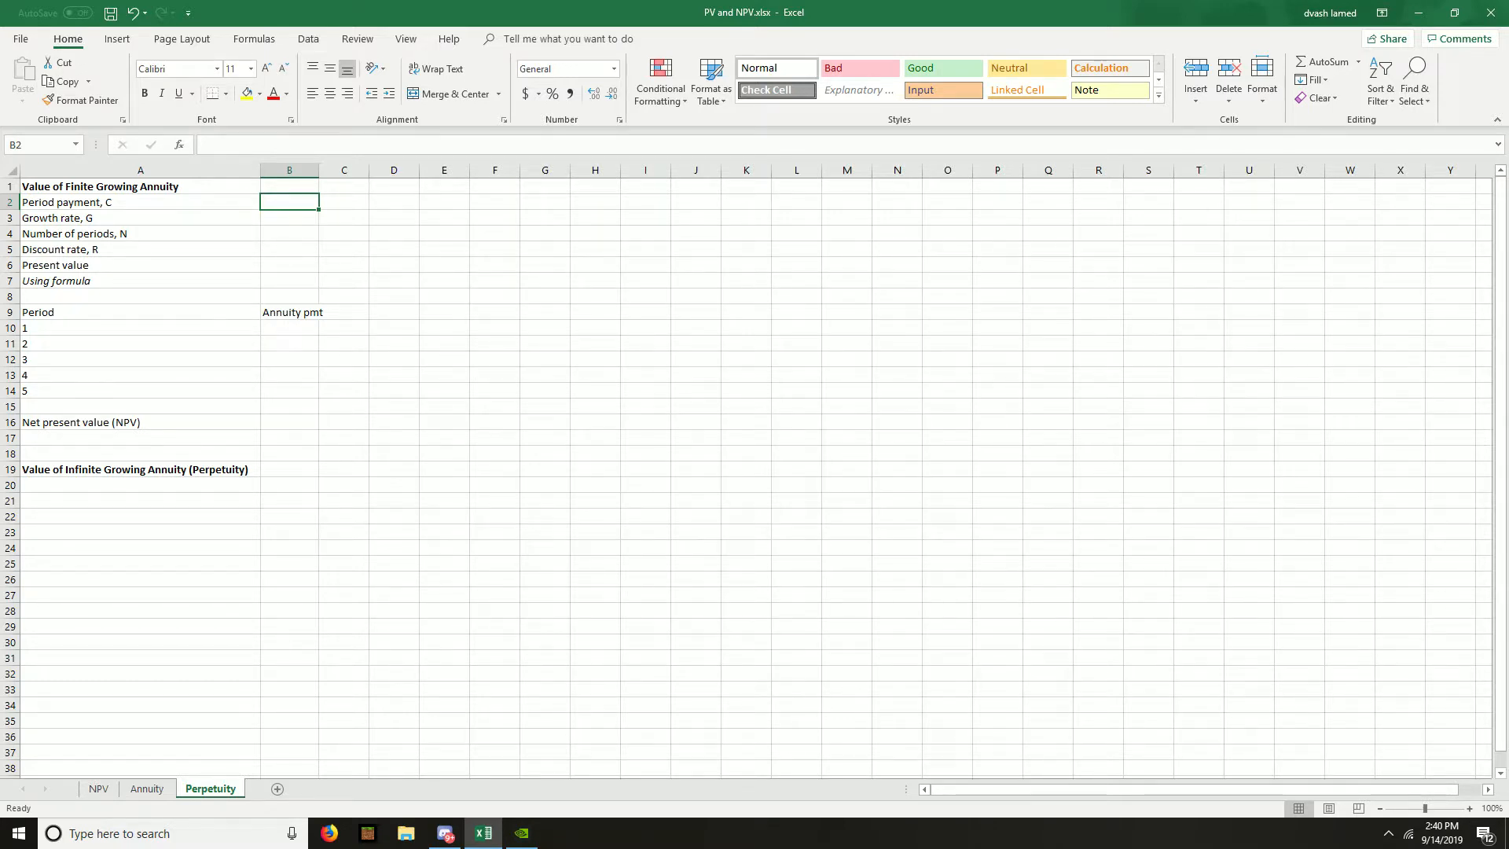
type("500")
key("BackSpace")
key("BackSpace")
key("BackSpace")
type("500")
key("Return")
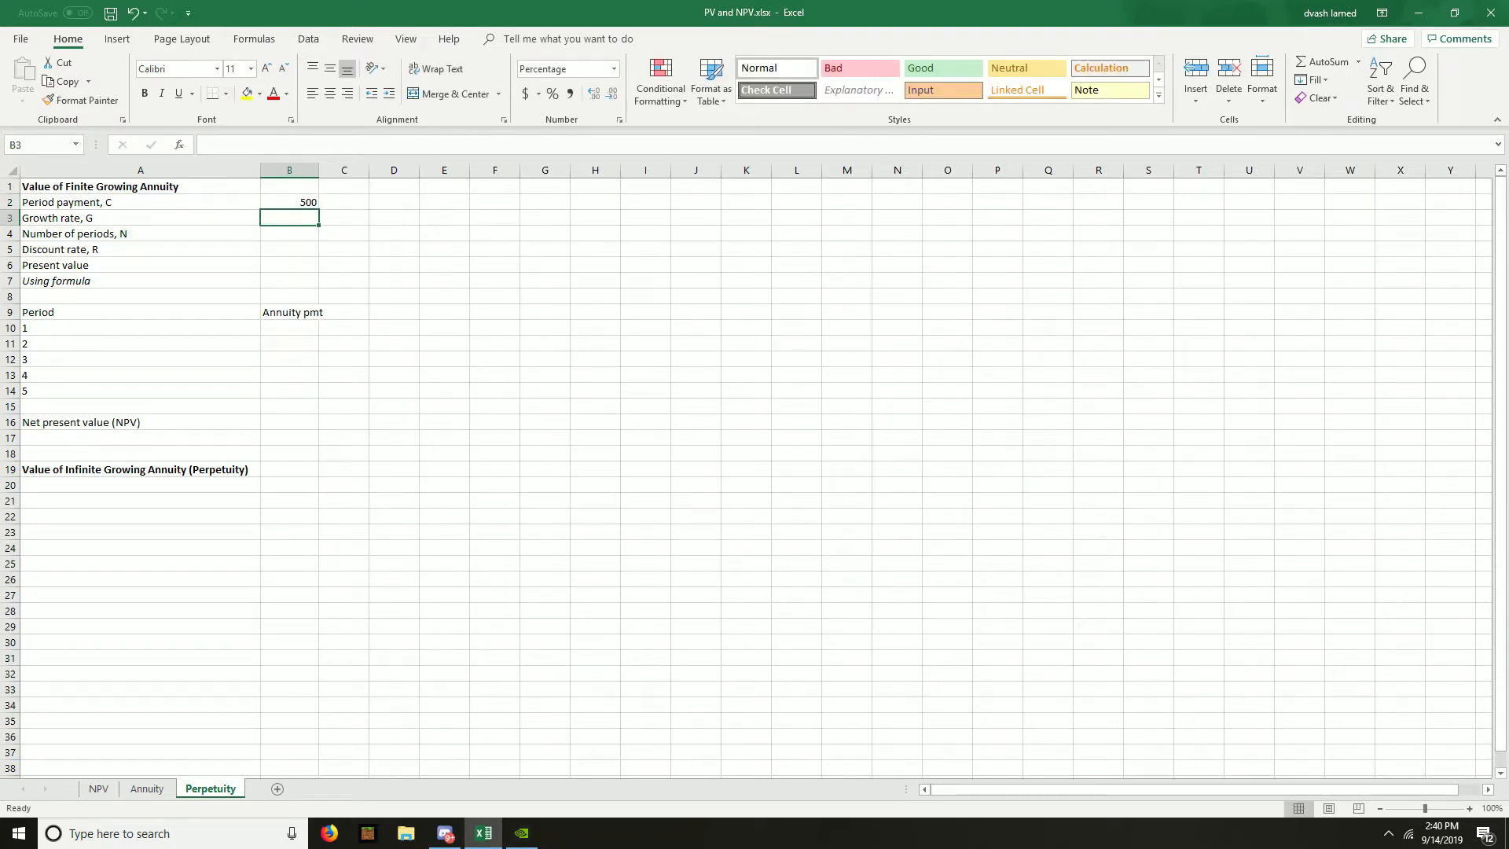
type("3")
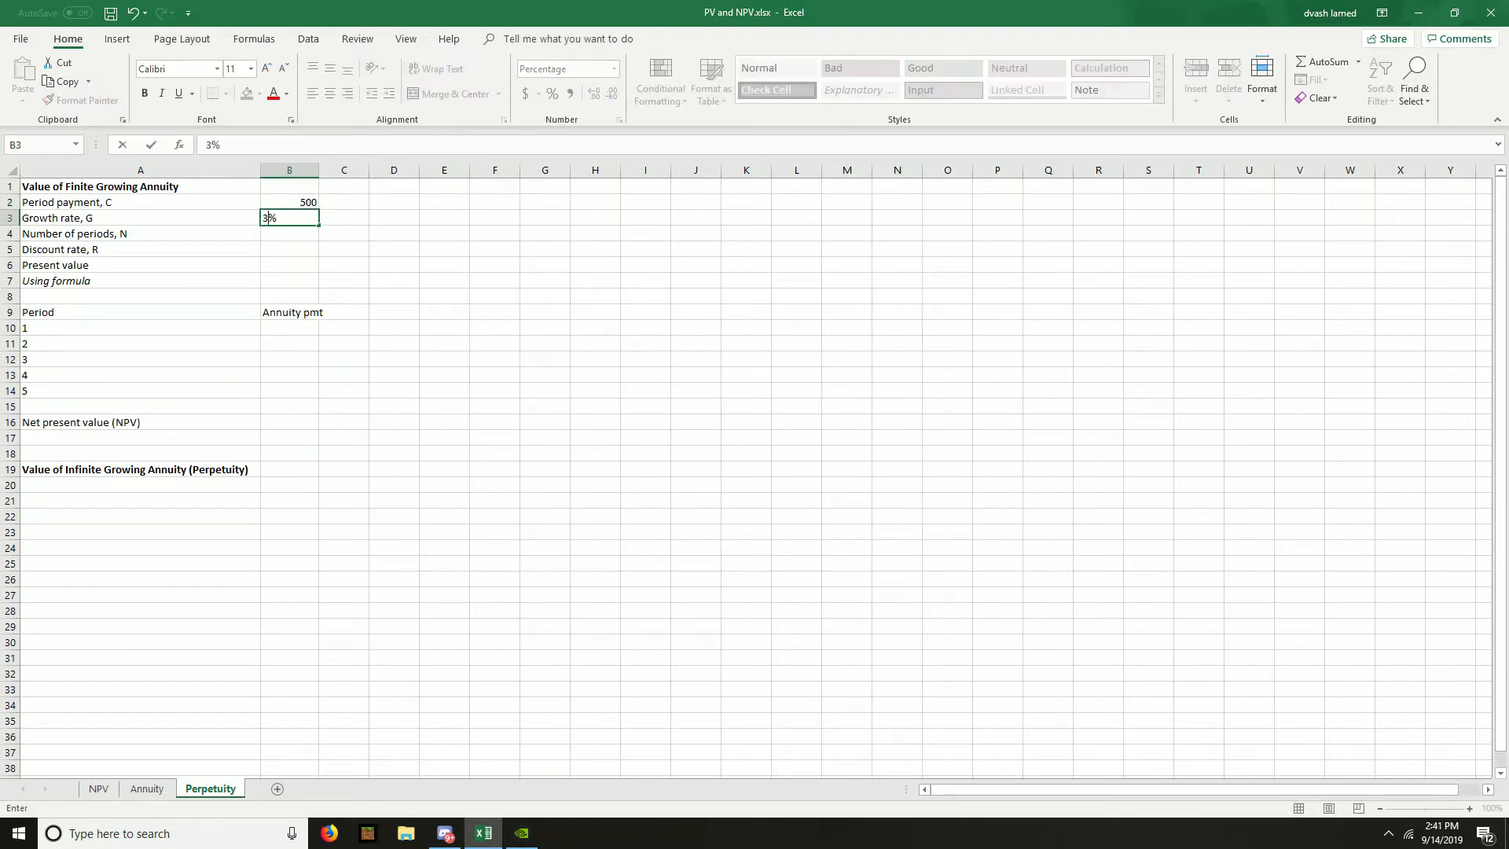
key("Return")
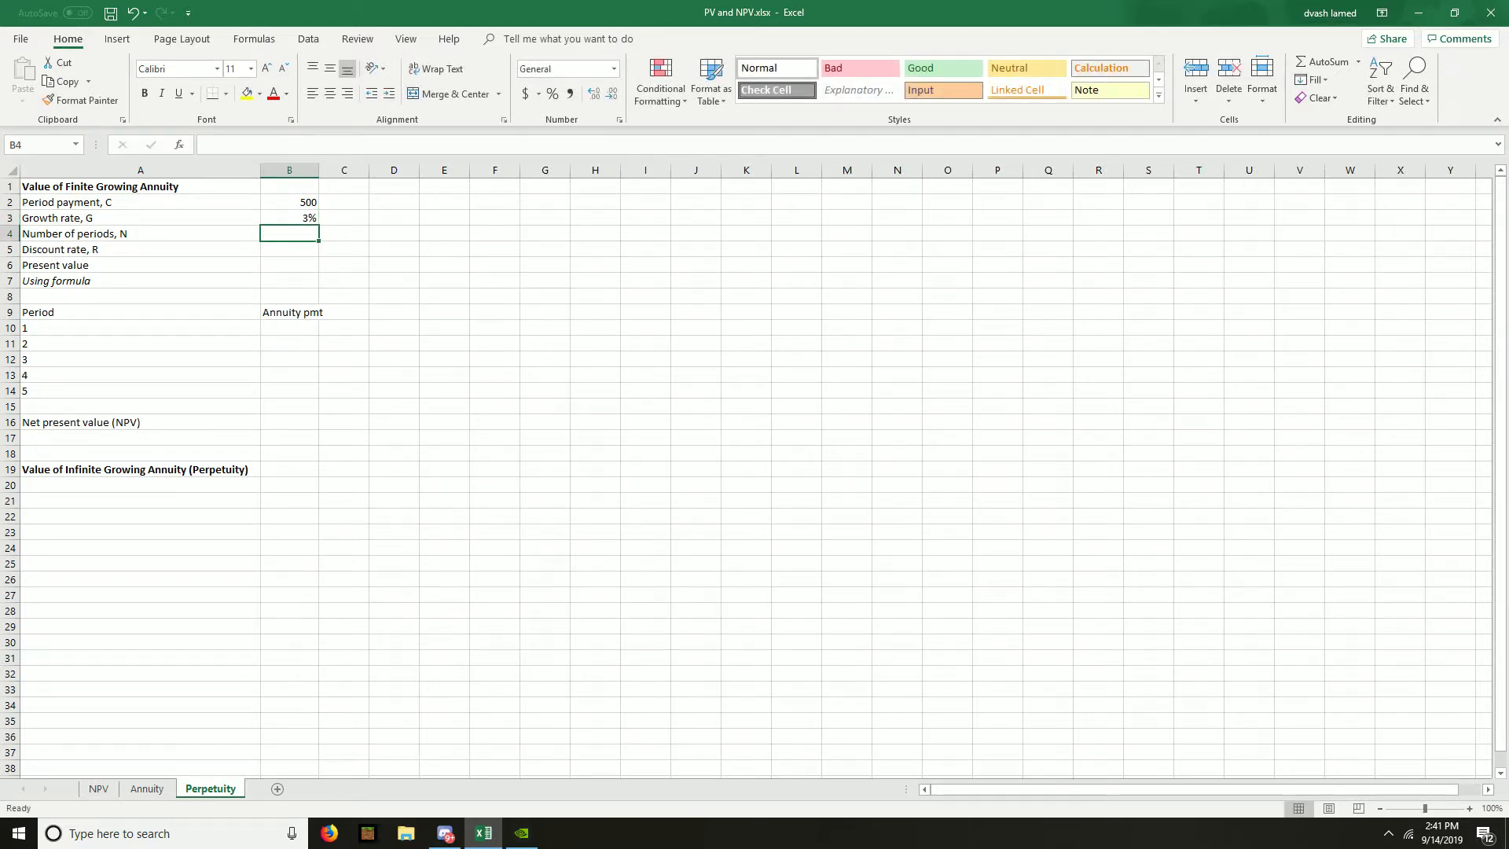
- Check the Annuity sheet's inputs, then enter 5 periods in B4 and a 10% discount rate in B5 of the Perpetuity sheet
key("ctrl+Page_Up")
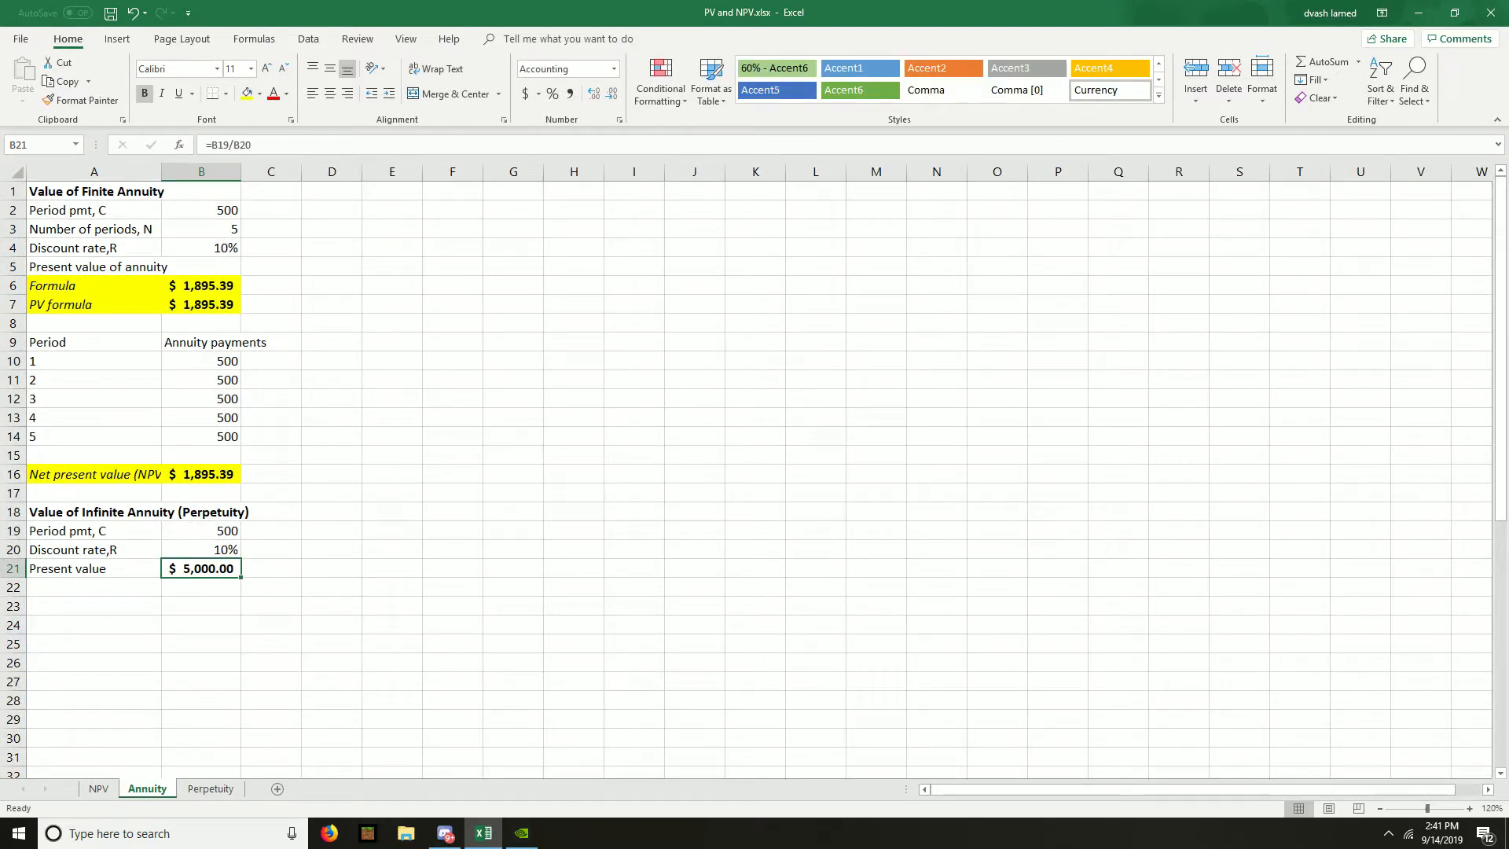
key("ctrl+Page_Down")
type("5")
key("Return")
type("10")
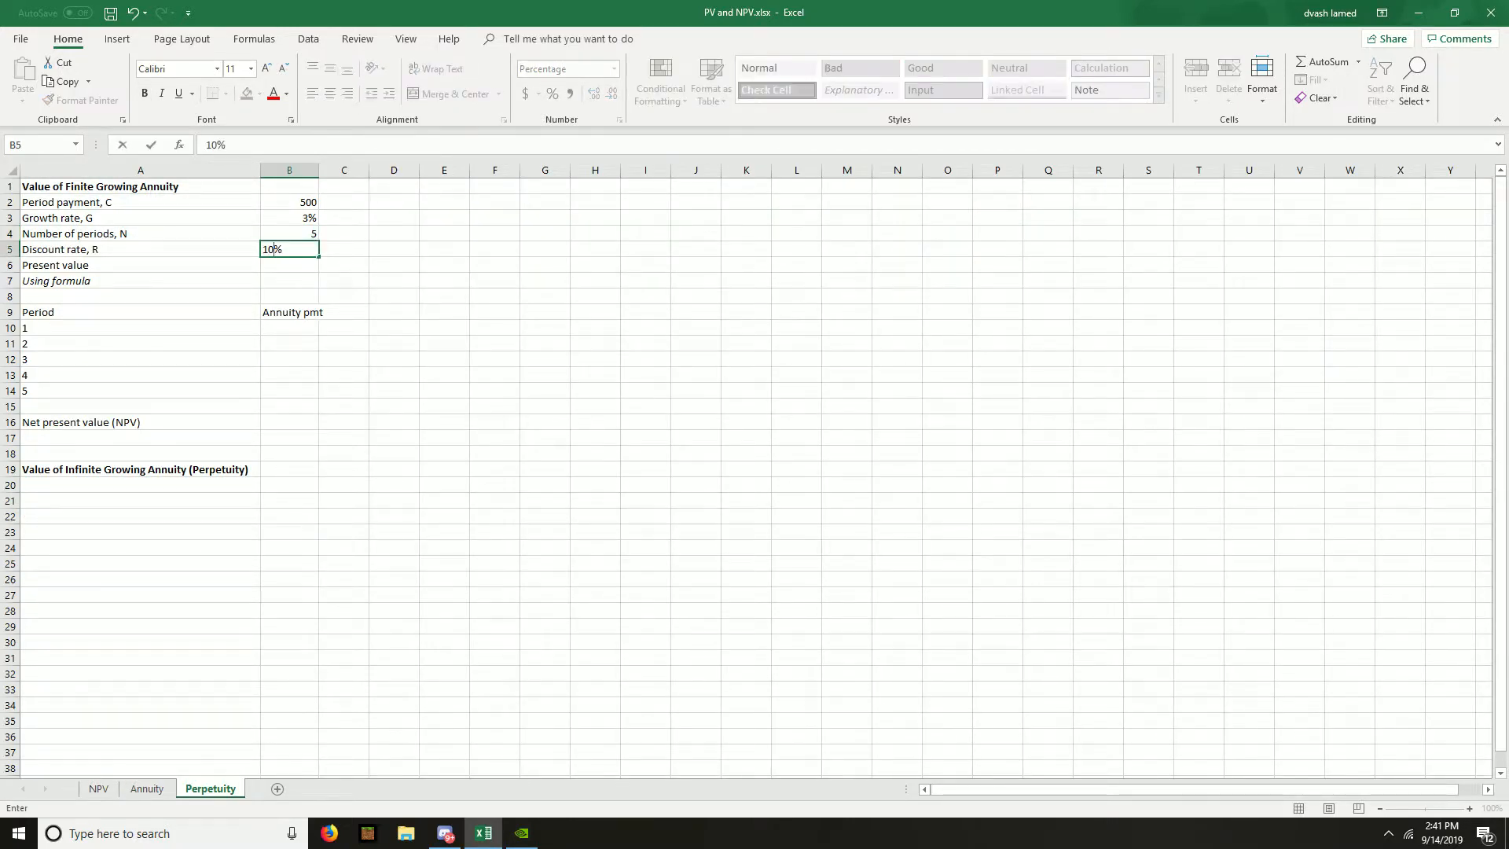
key("Return")
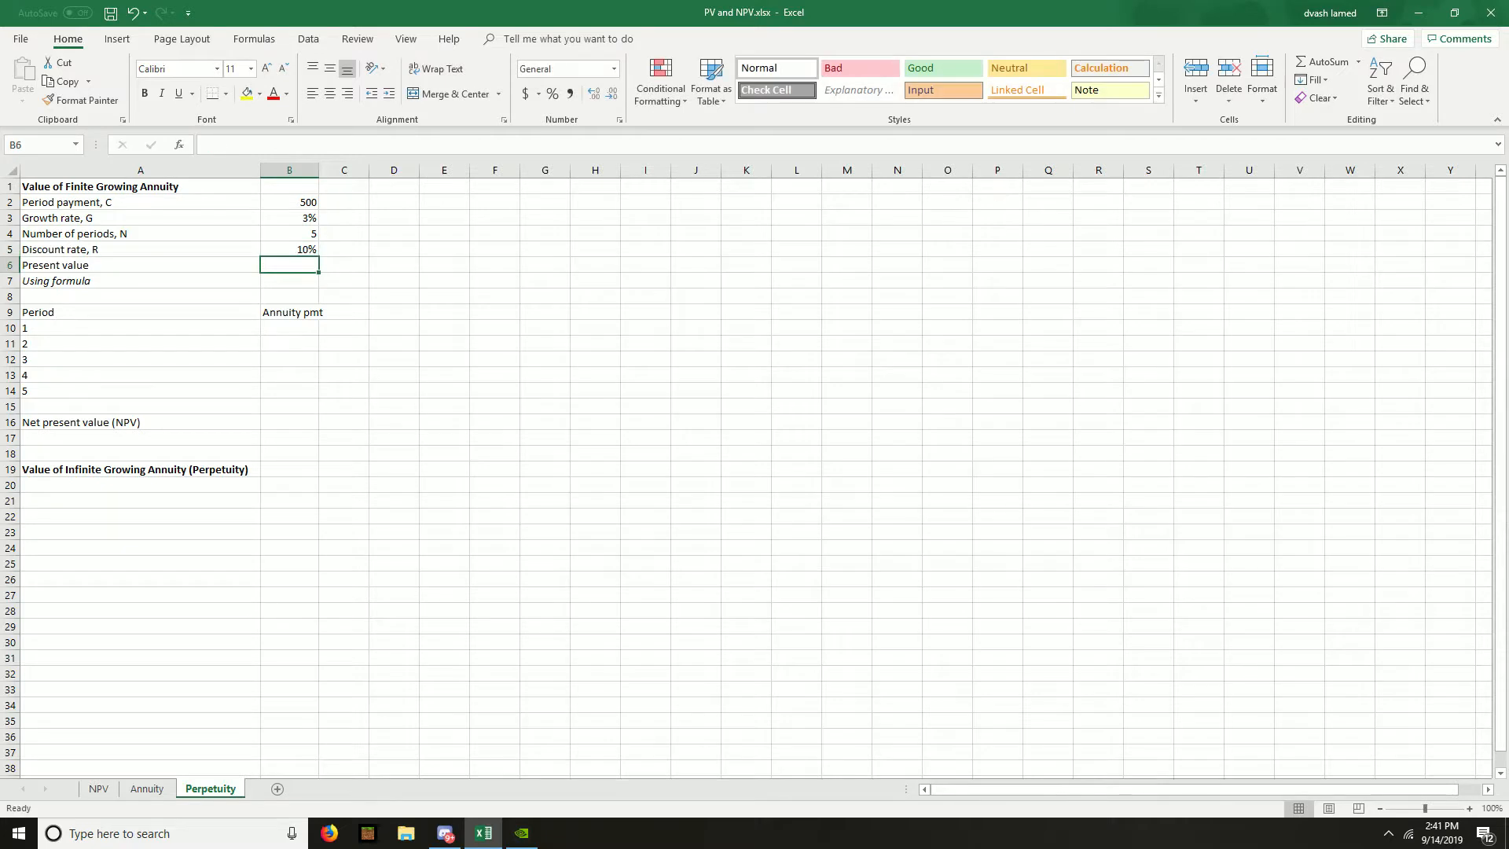
- Review the present value and formula rows and the period payment table of the finite growing annuity
key("Left")
key("Down")
key("Up")
key("Down")
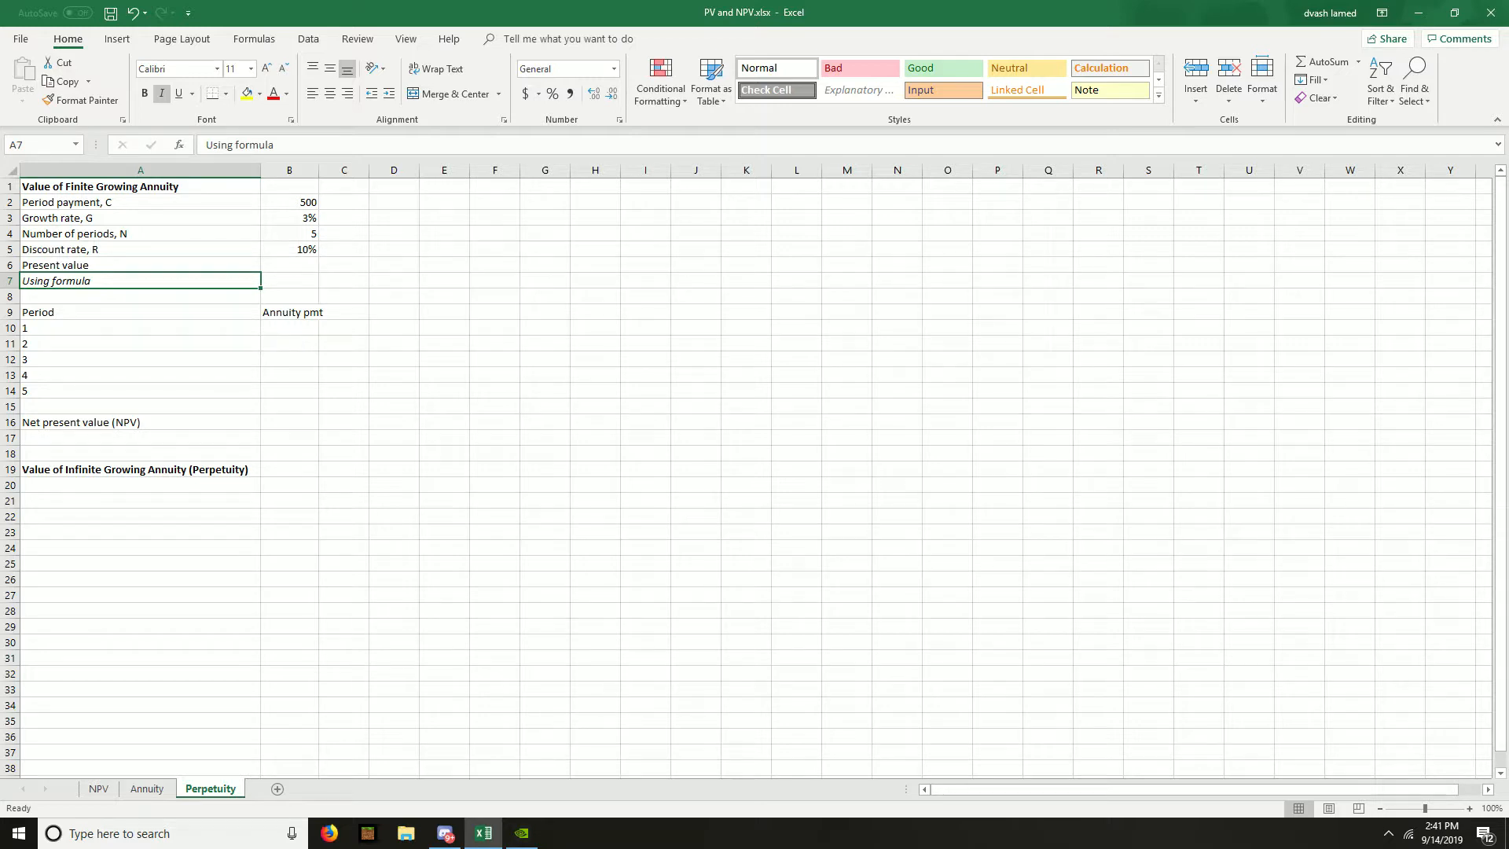
key("Right")
key("Down")
key("Down")
key("Down")
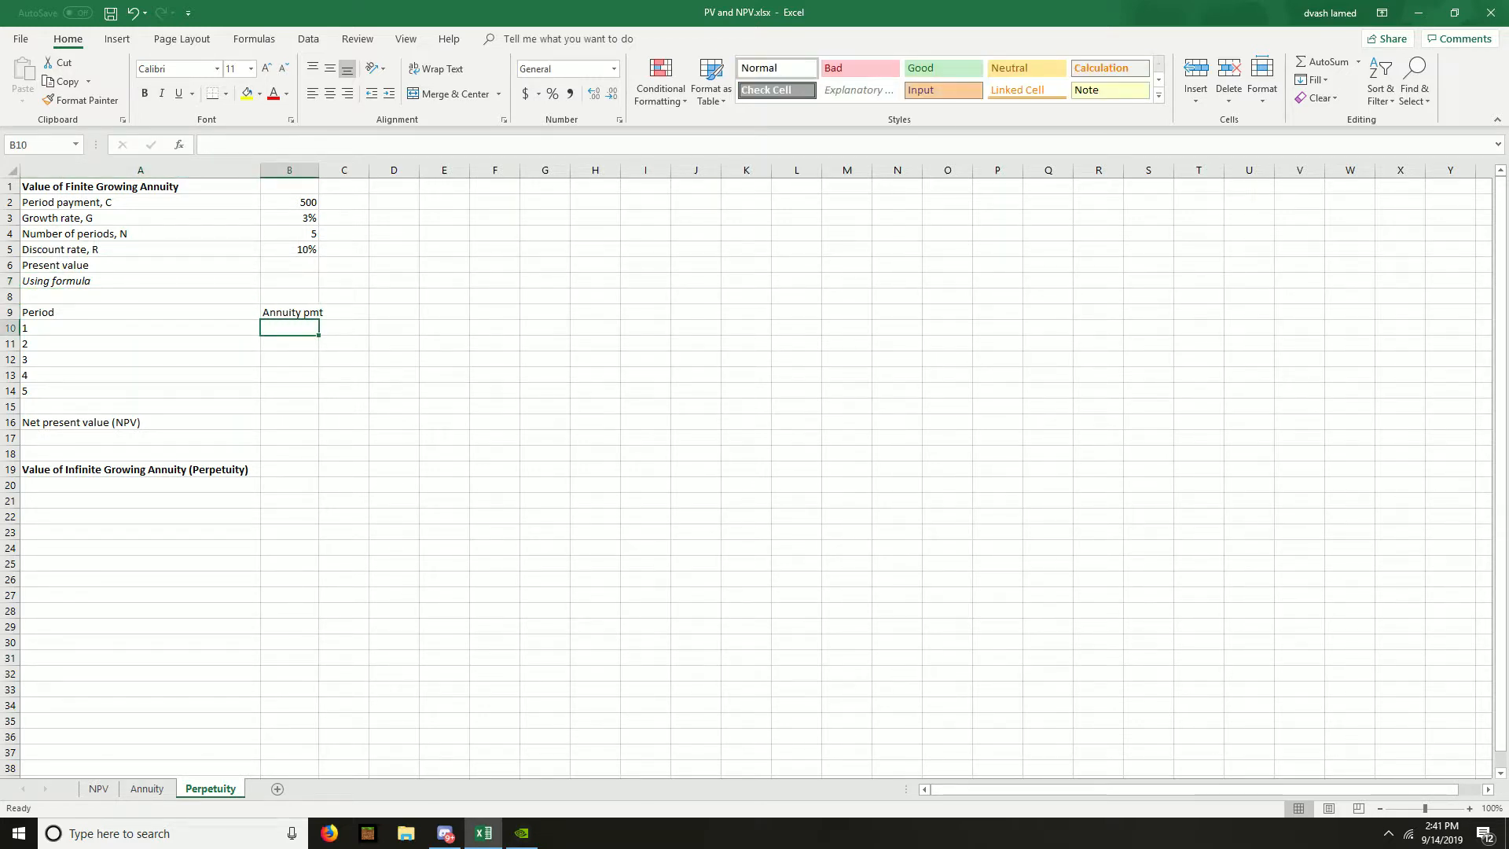
key("Left")
key("Up")
key("Up")
key("Up")
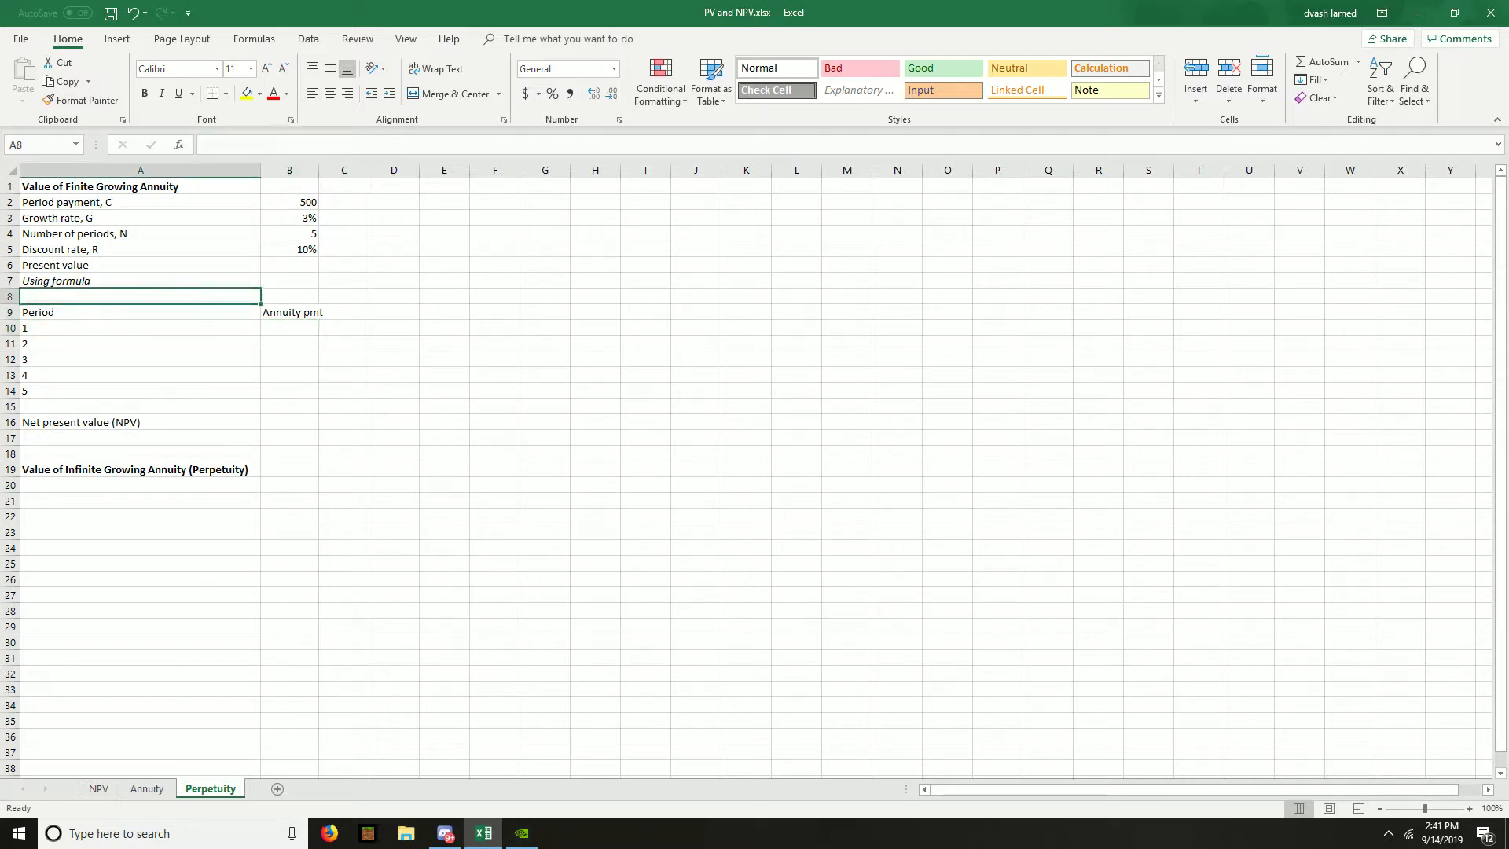
- Begin the growing annuity's present value formula in B7 with payment and growth rate as =B2*(1-((1+B3
key("Right")
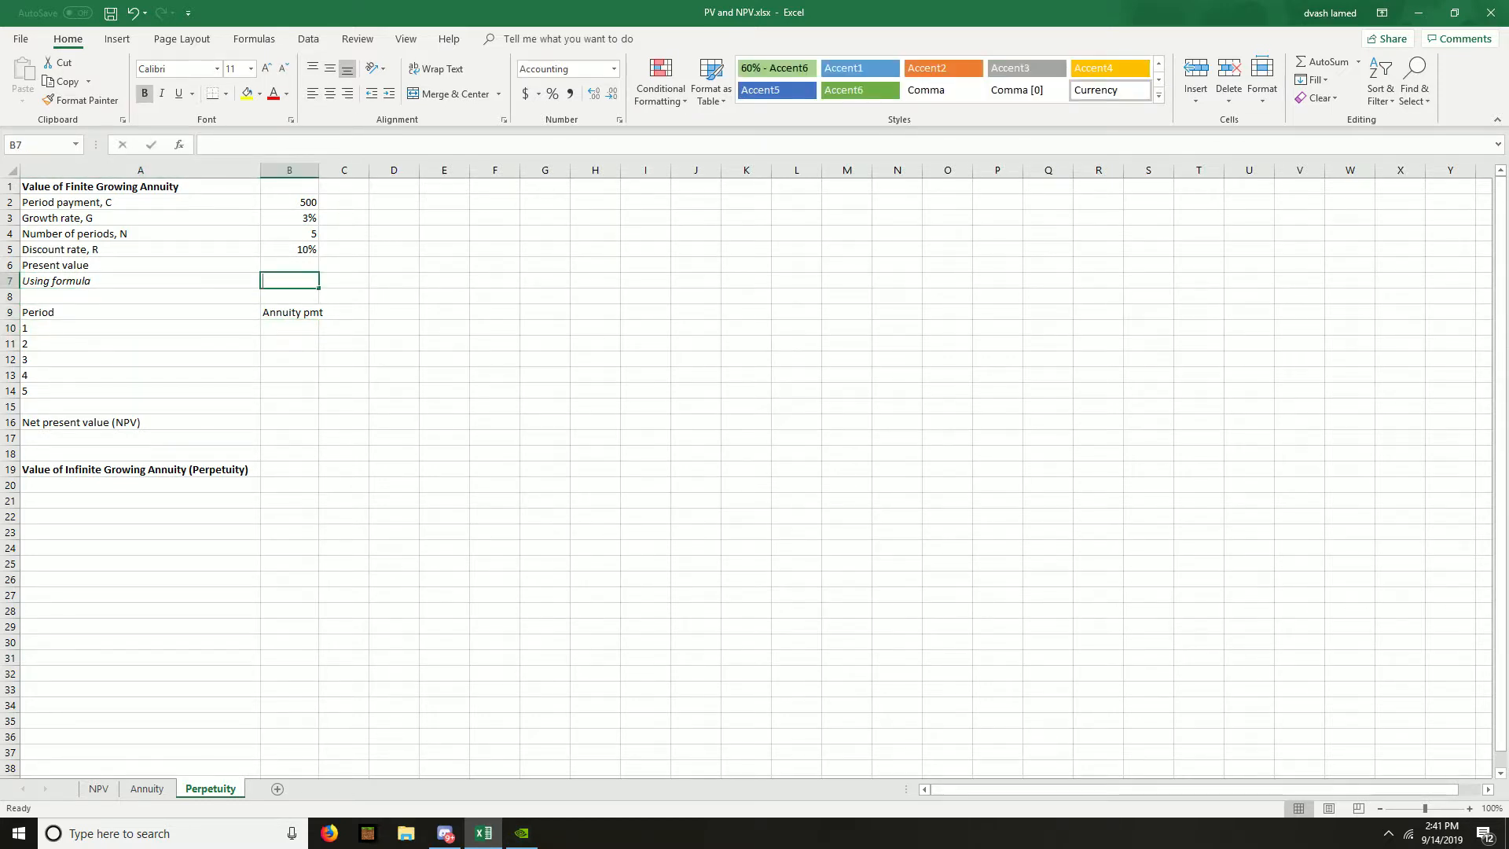
type("=")
key("Up")
key("Up")
key("Up")
key("Up")
key("Up")
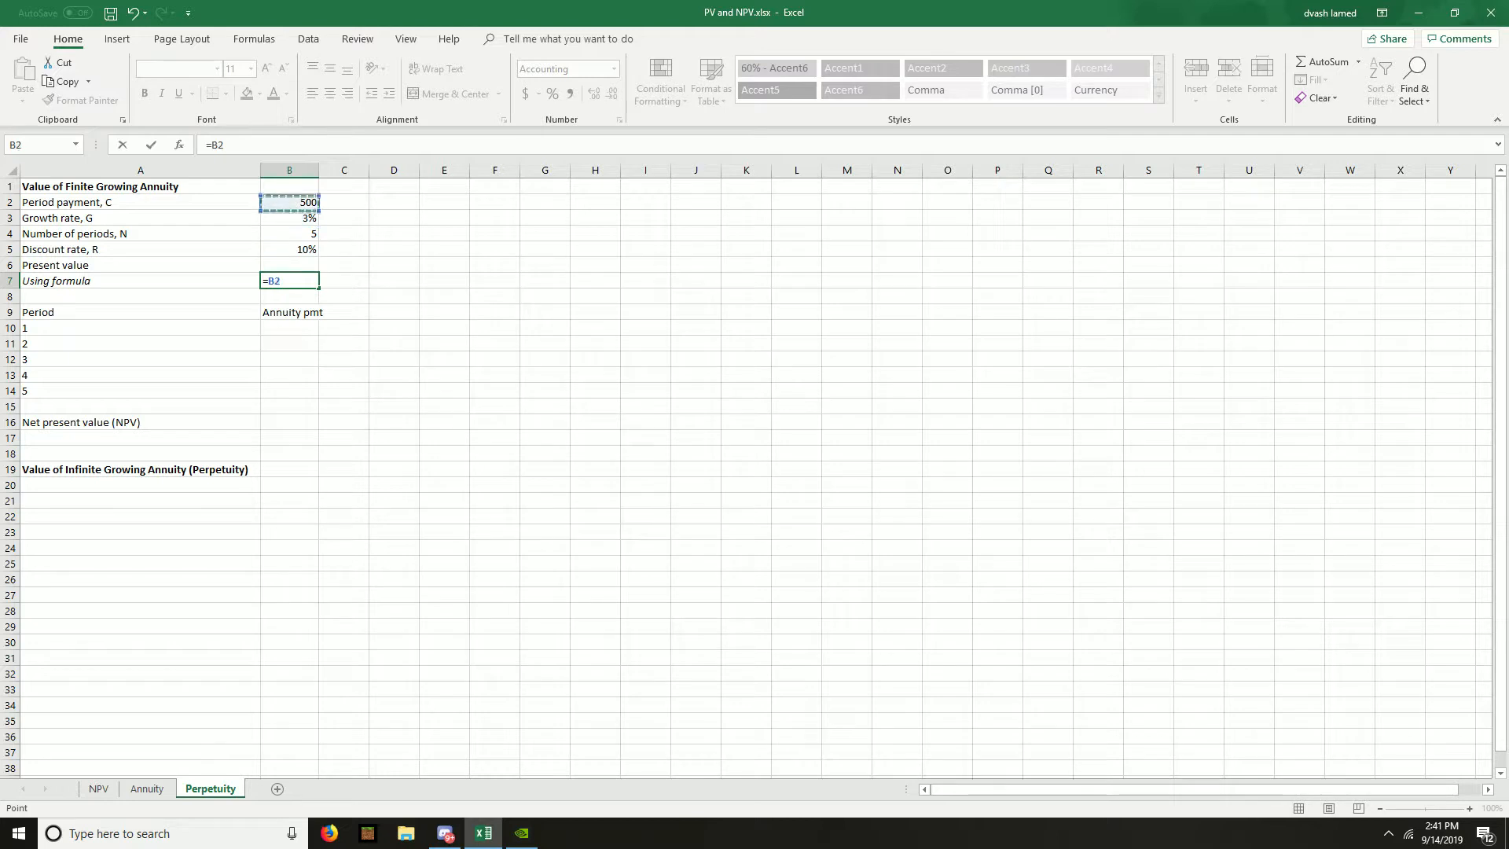
type("*(1-((1+")
key("Up")
key("Up")
key("Up")
key("Up")
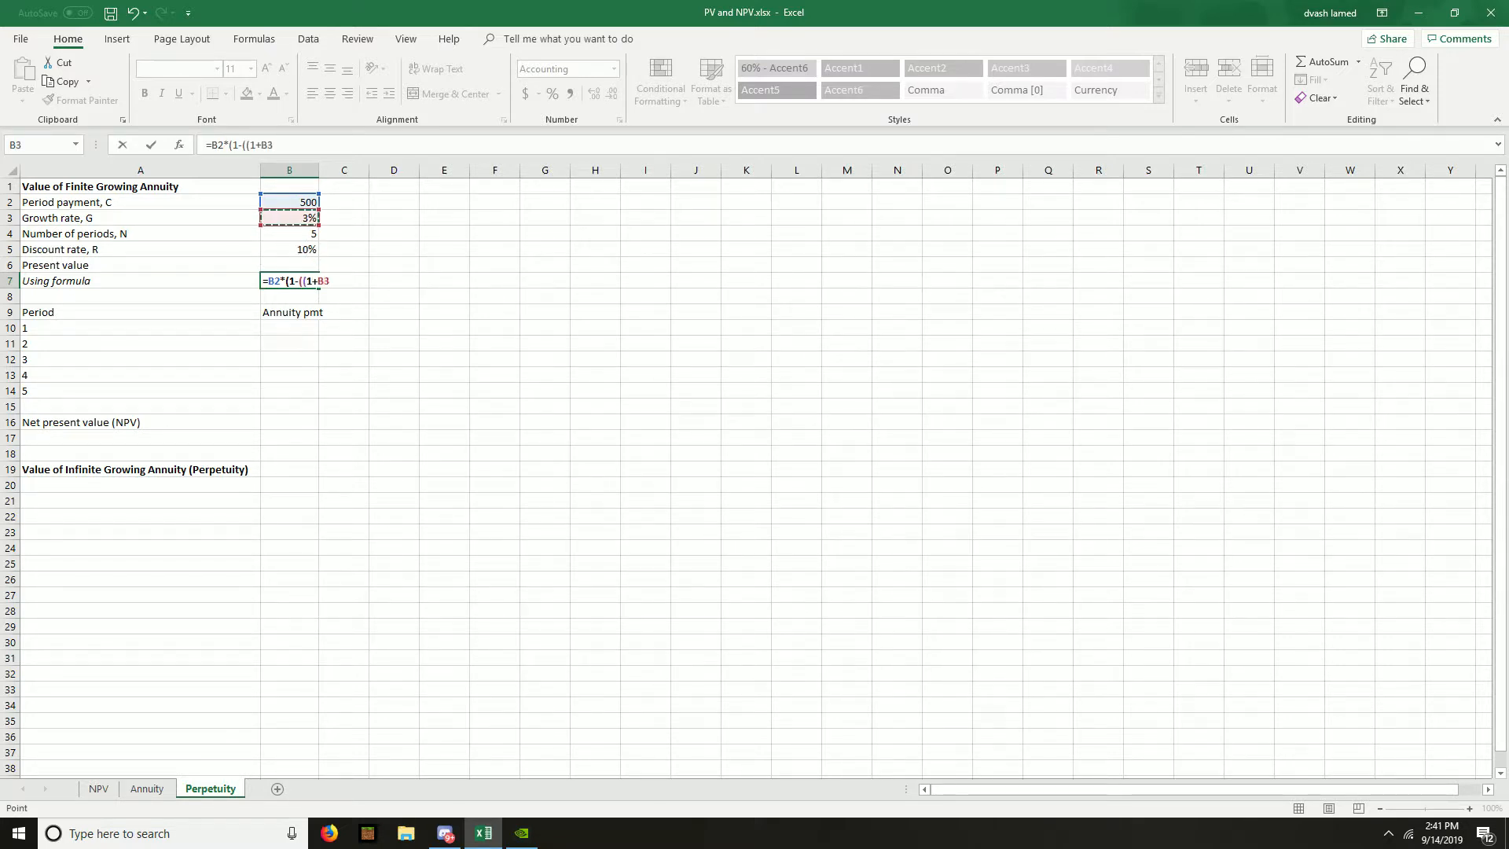
- Extend the B7 formula with the discount factor raised to the number of periods, )/(1+B5))^B4
type(")/(1+")
key("Up")
key("Up")
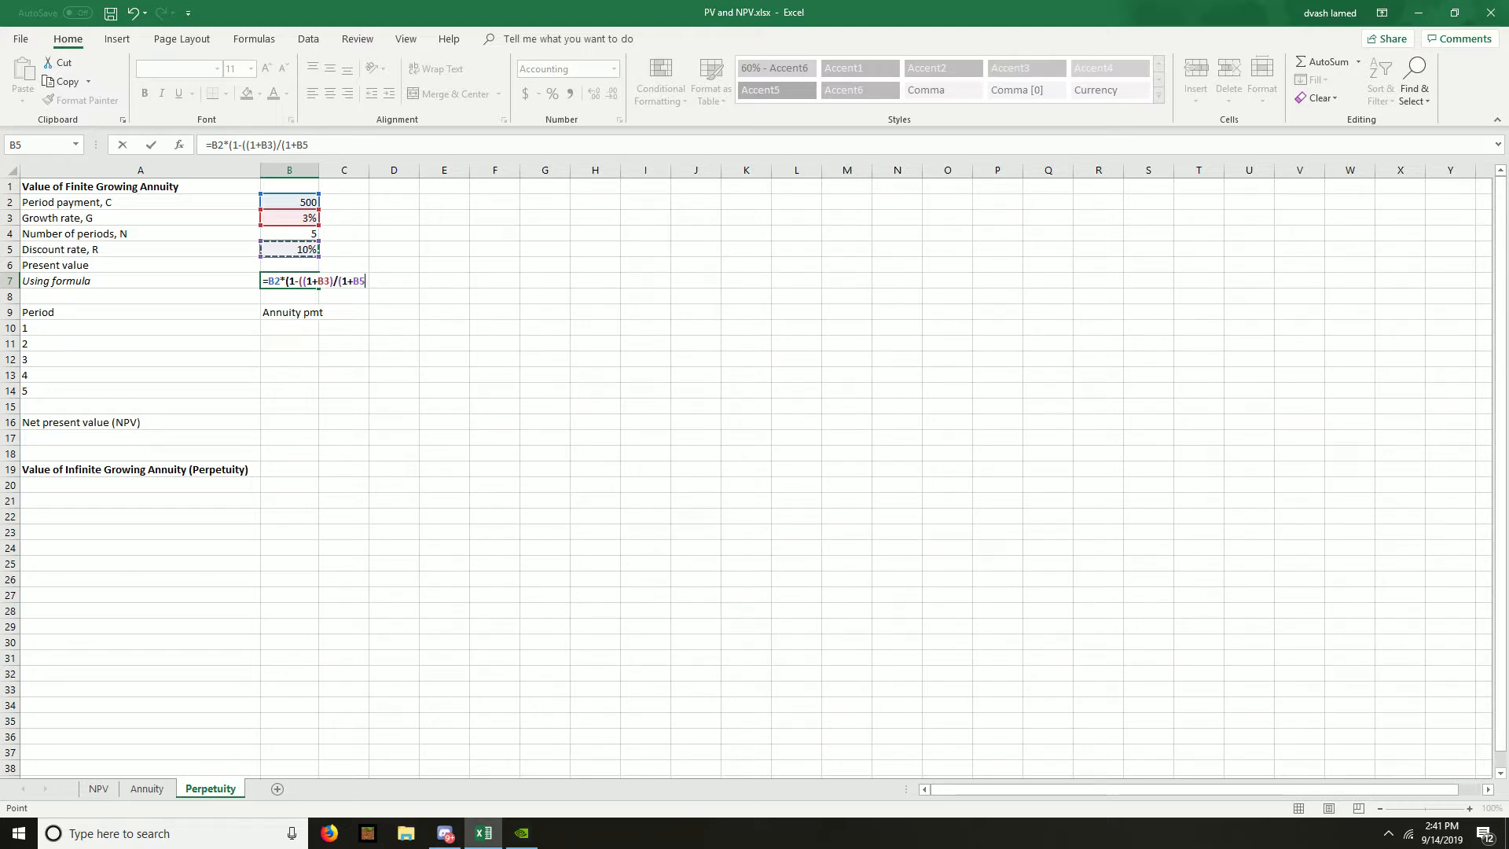
type("))")
type("^")
key("Up")
key("Up")
key("Up")
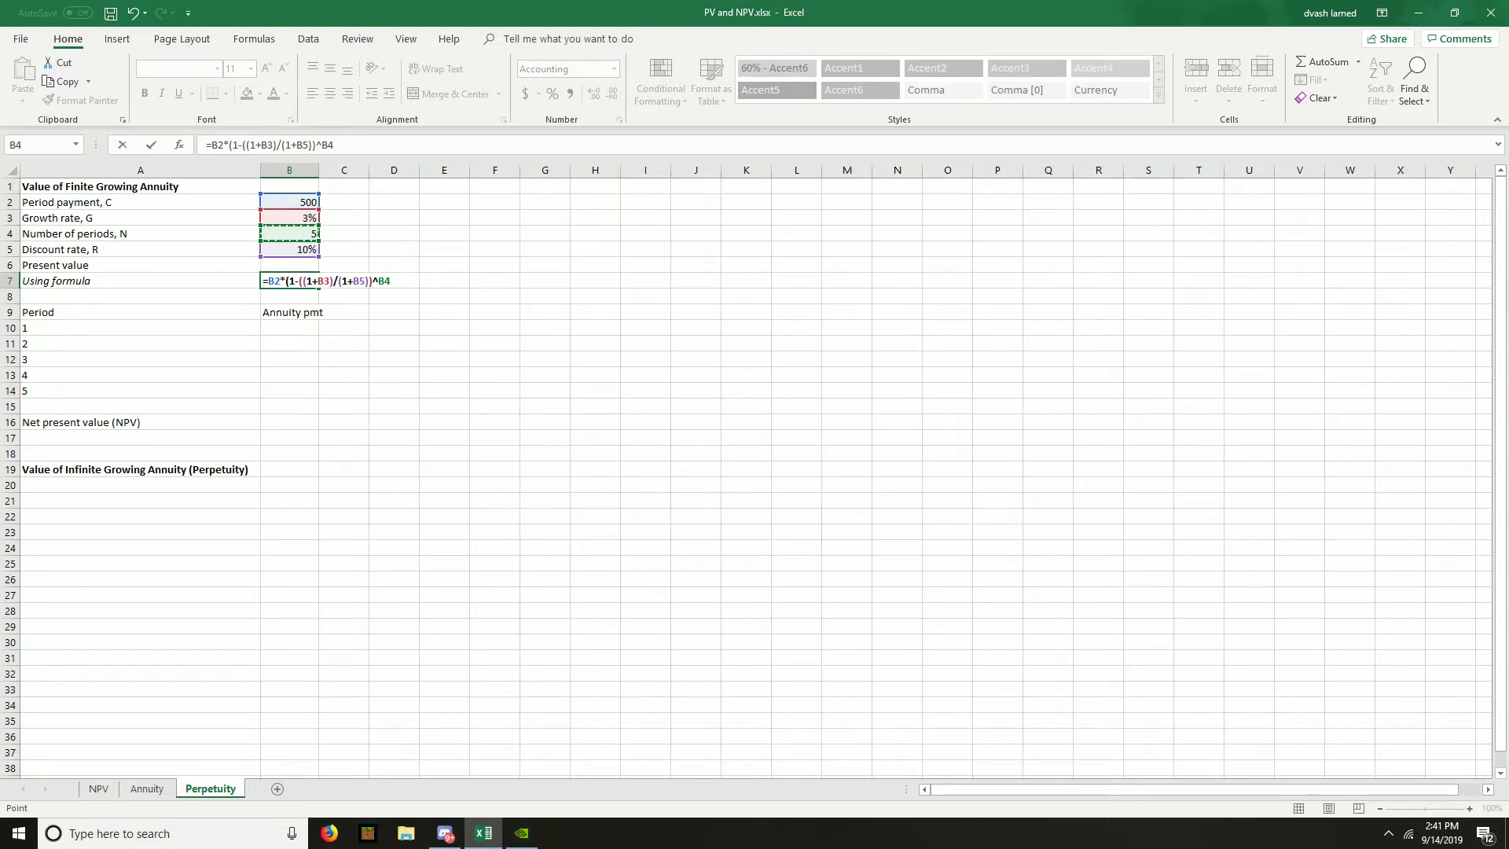
- Finish the B7 formula by dividing by discount rate minus growth rate, giving =B2*(1-((1+B3)/(1+B5))^B4)/(B5-B3)
type(")/(")
key("Up")
key("Up")
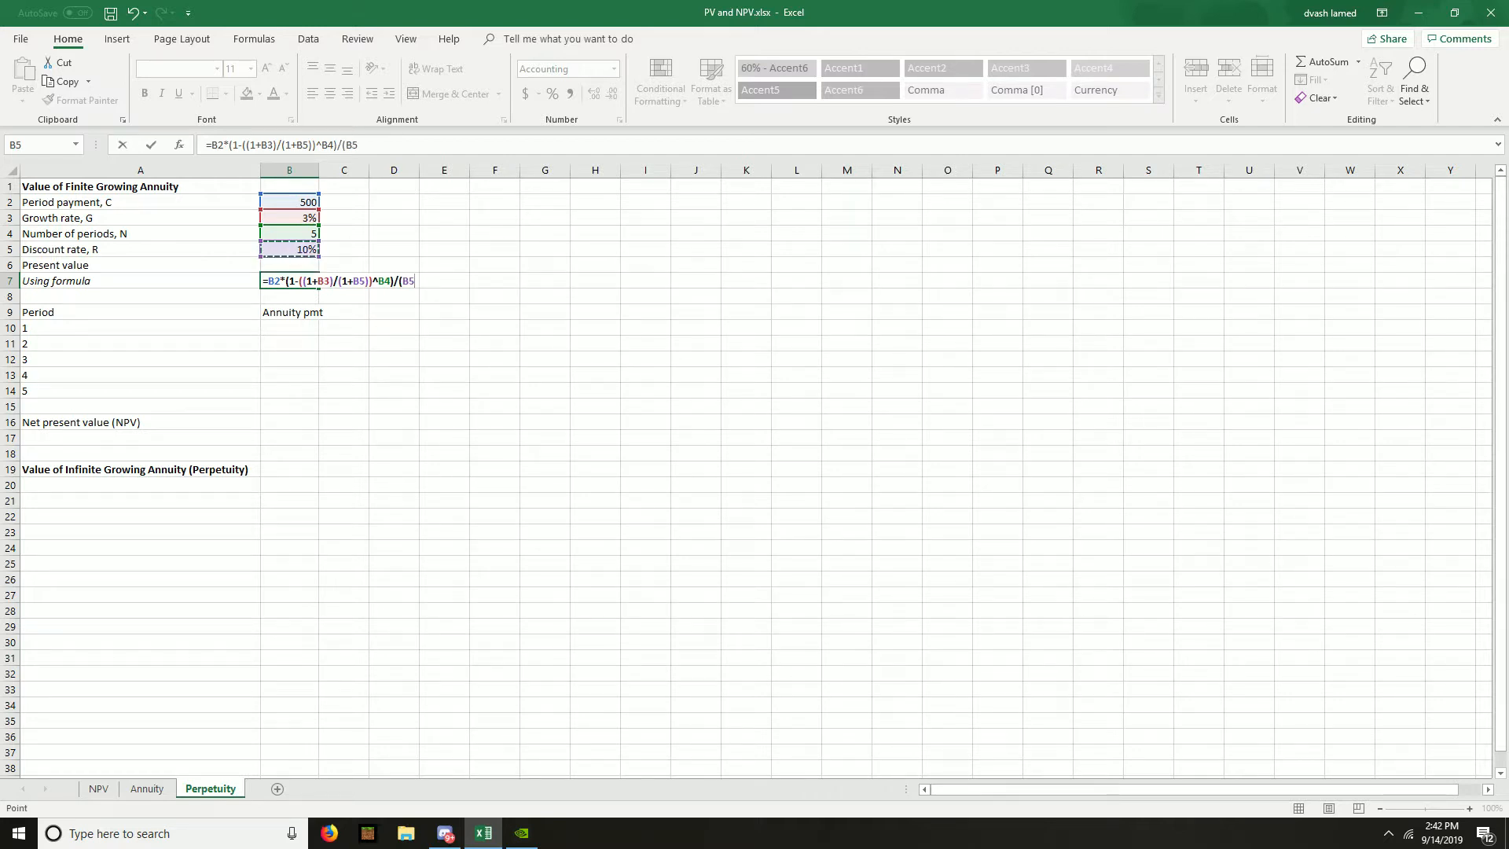
type("-")
key("Up")
key("Up")
key("Up")
key("Up")
type(")")
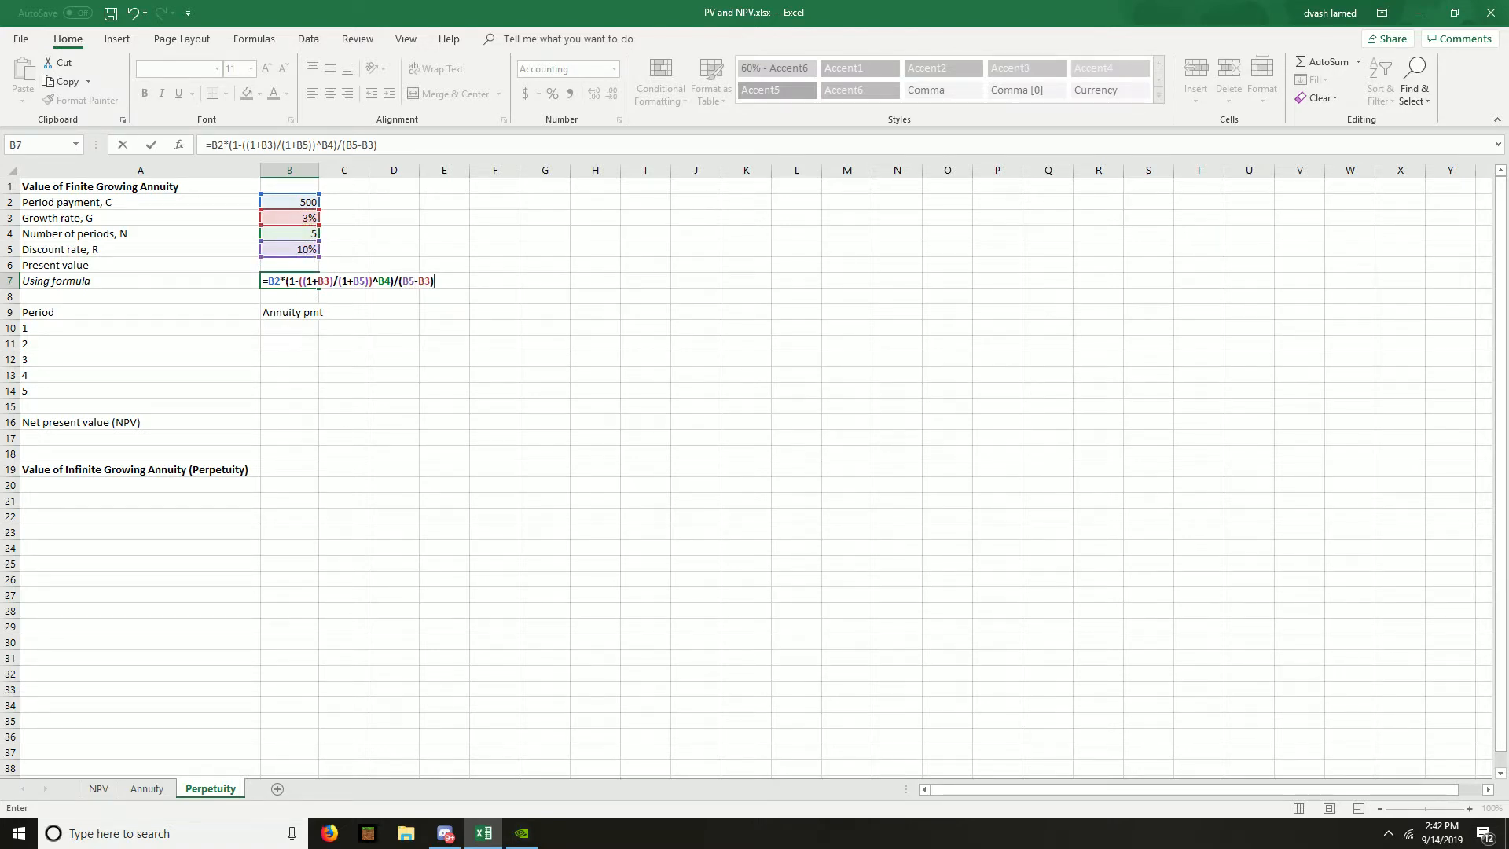
key("ctrl+Return")
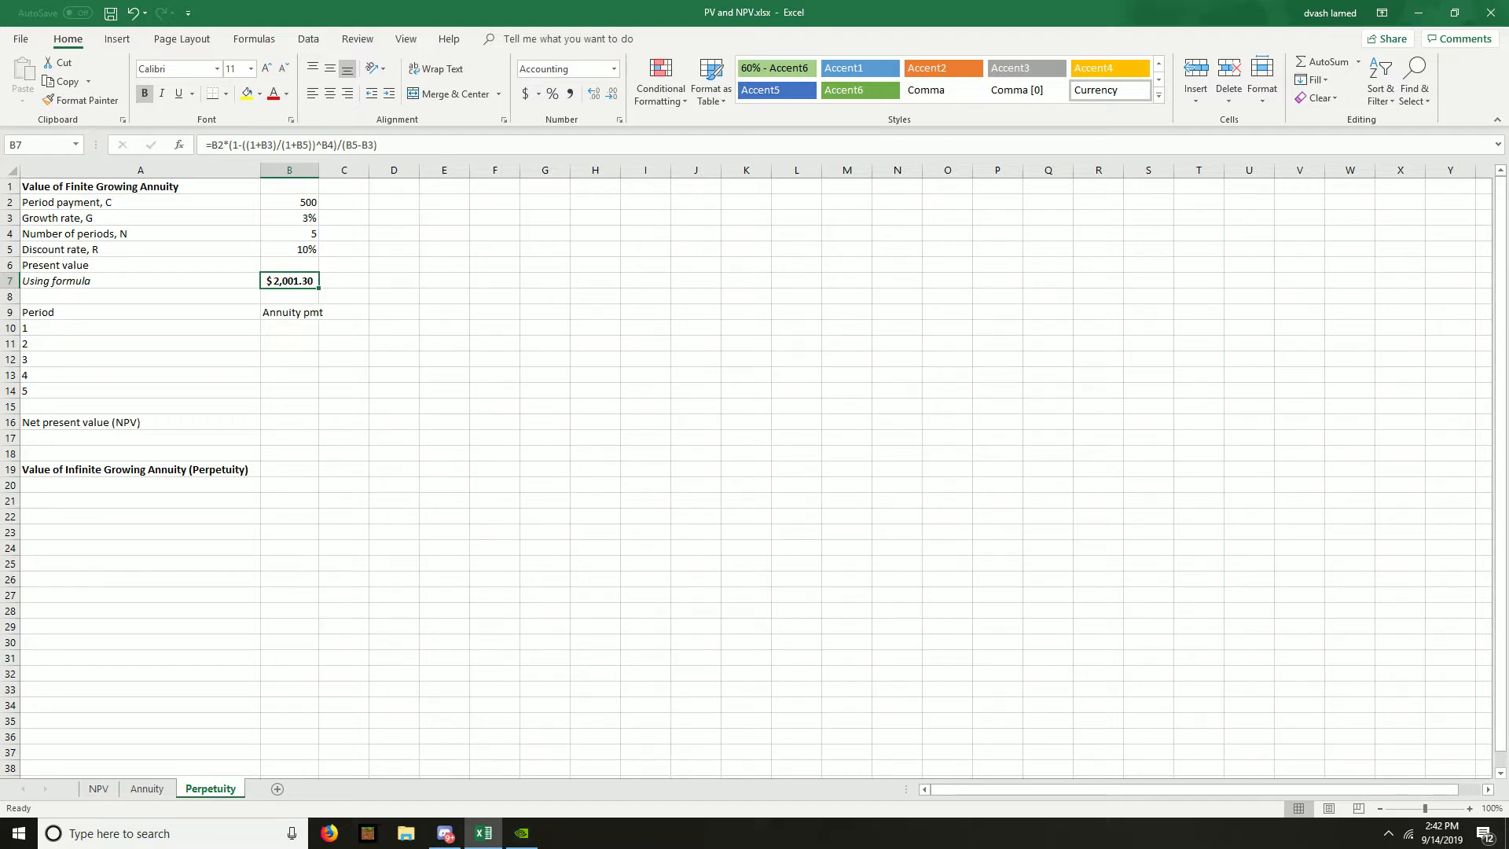
- Link the period 1 annuity payment in B10 to the period payment with =B2
key("Down")
key("Down")
key("Down")
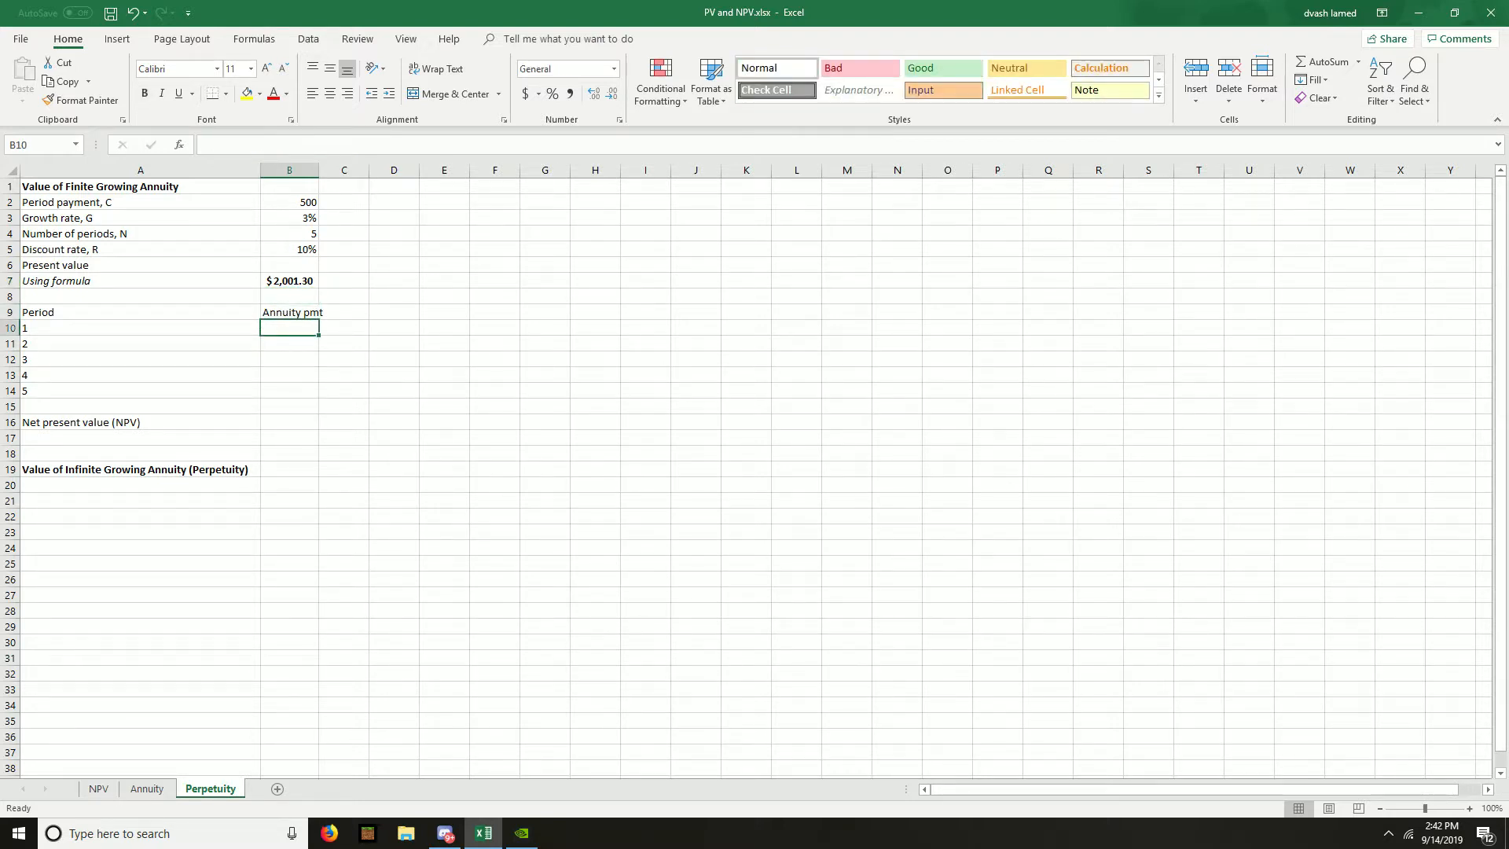
type("=")
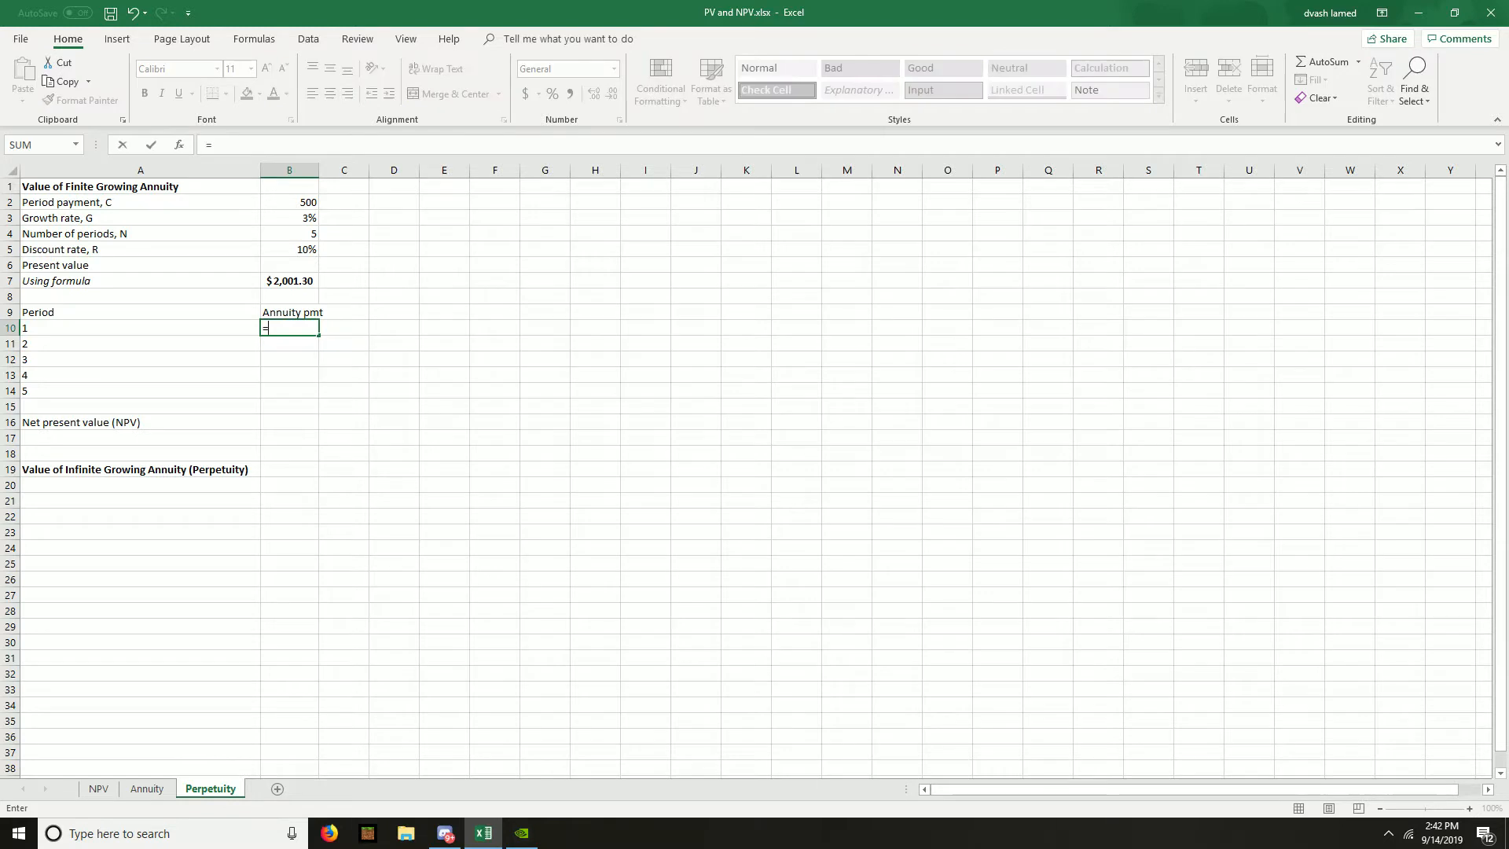
key("Up")
key("Up")
key("Up")
key("Up")
key("Up")
key("Up")
key("Up")
key("Up")
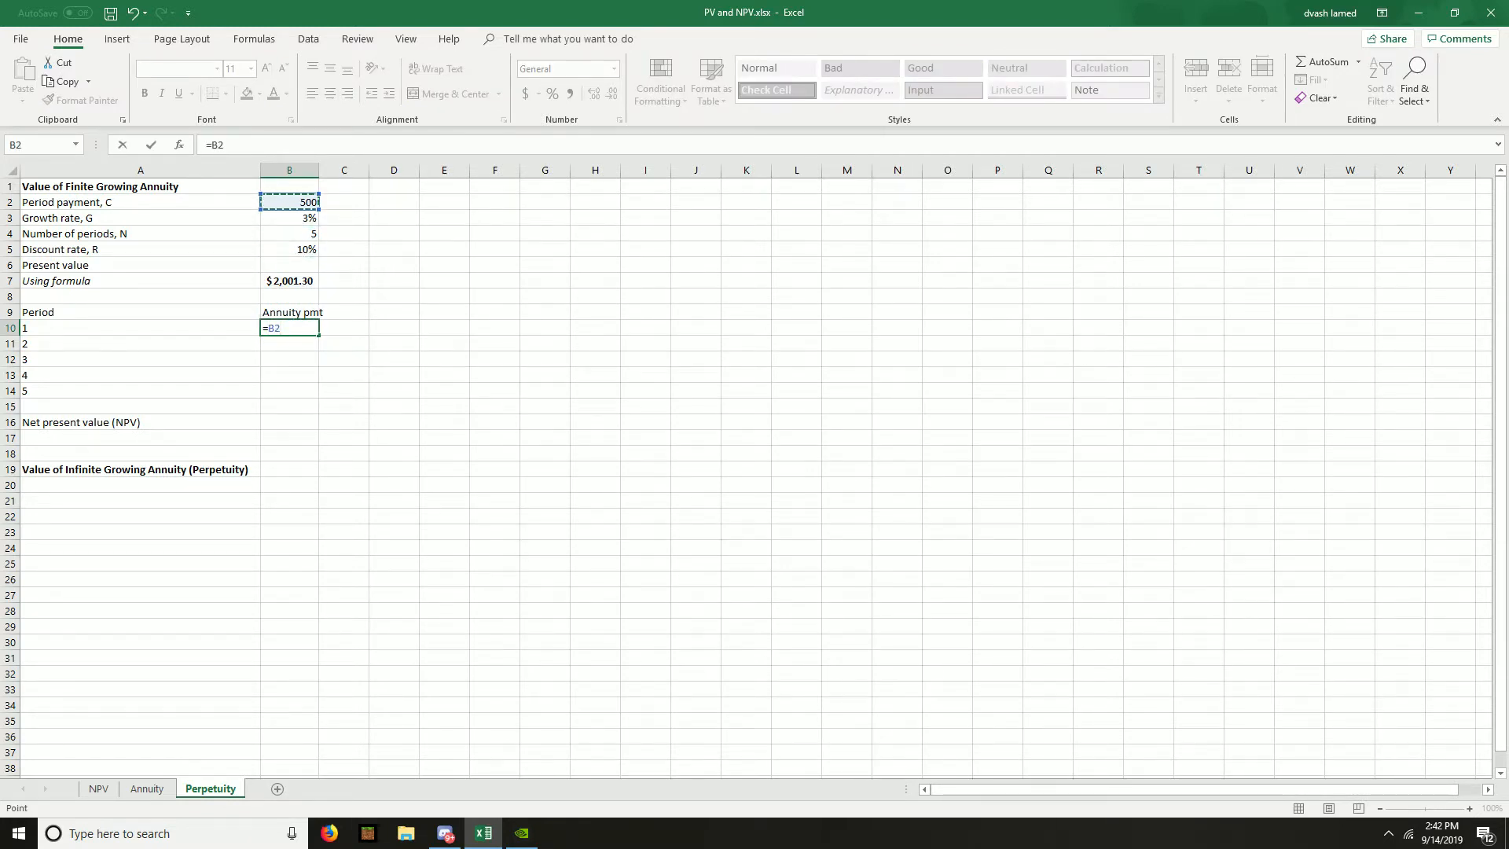
key("Return")
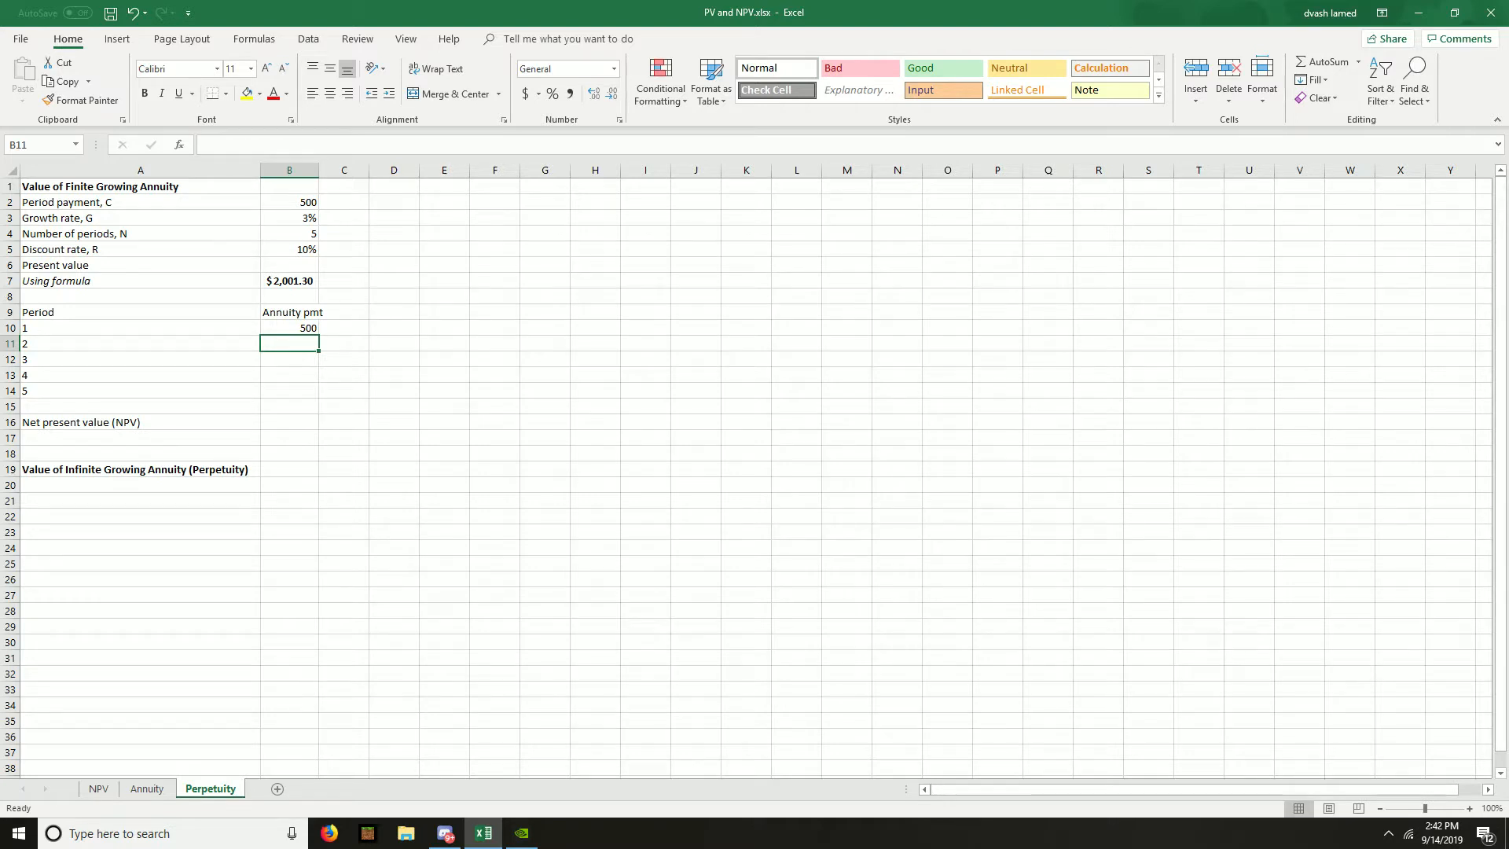
type("=")
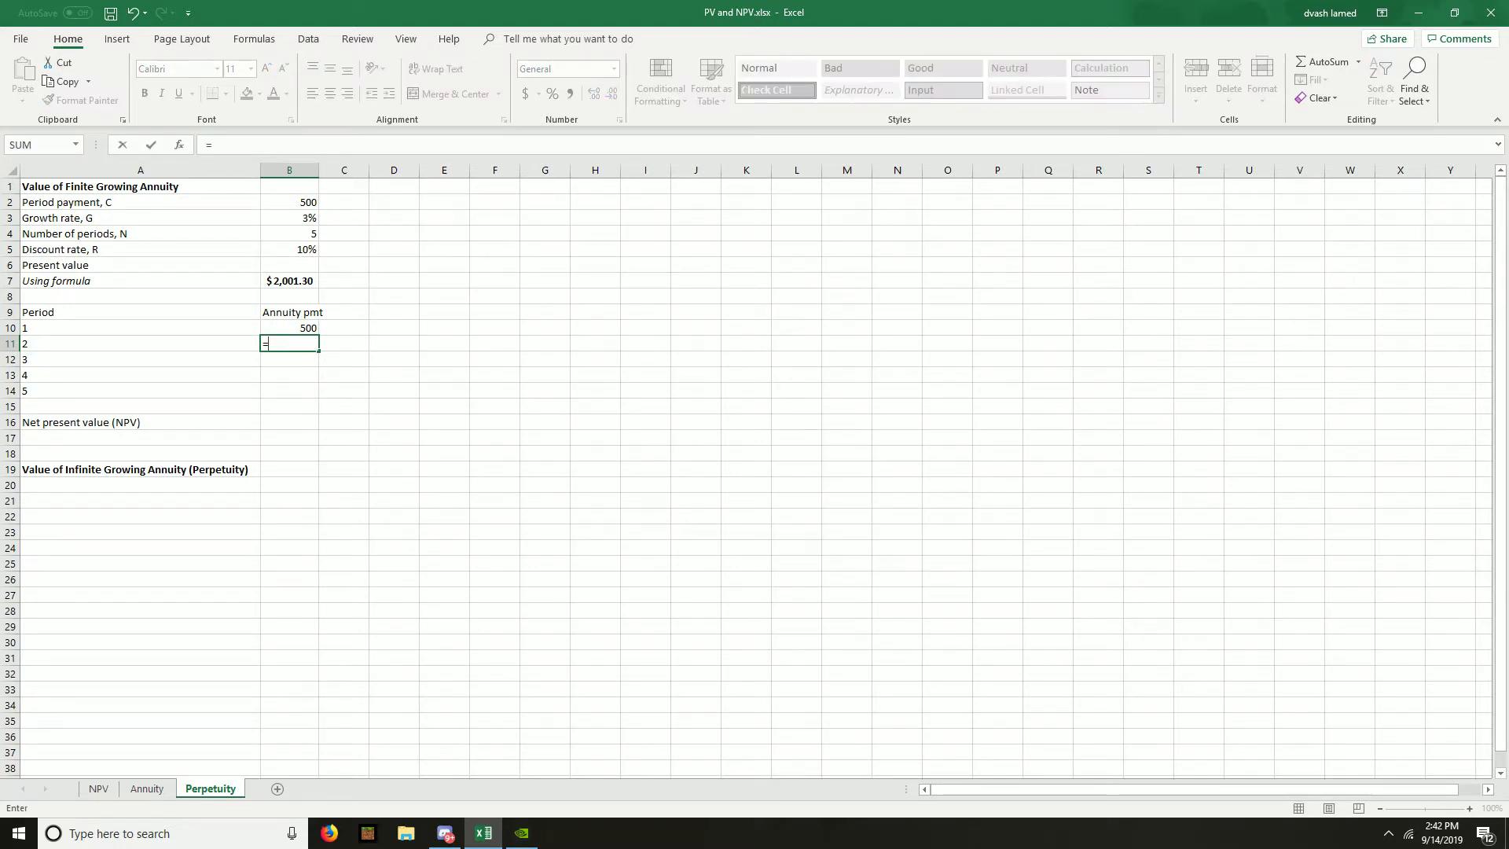
key("Up")
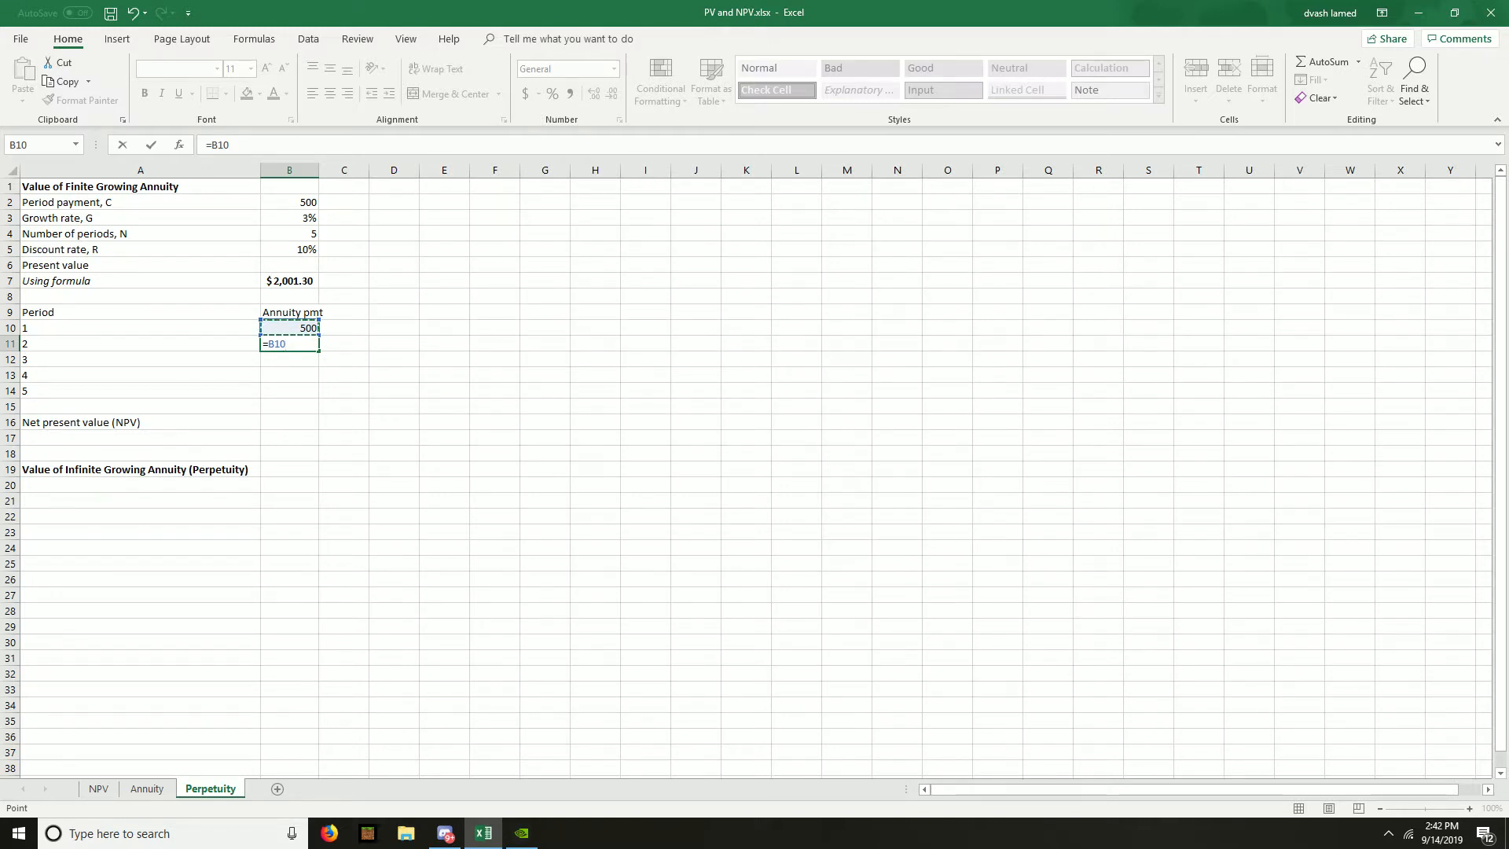
key("F4")
key("BackSpace")
key("BackSpace")
key("BackSpace")
key("BackSpace")
key("BackSpace")
key("BackSpace")
key("Return")
- Make the period 1 payment's reference in B10 absolute as =$B$2
key("Up")
key("Up")
key("F2")
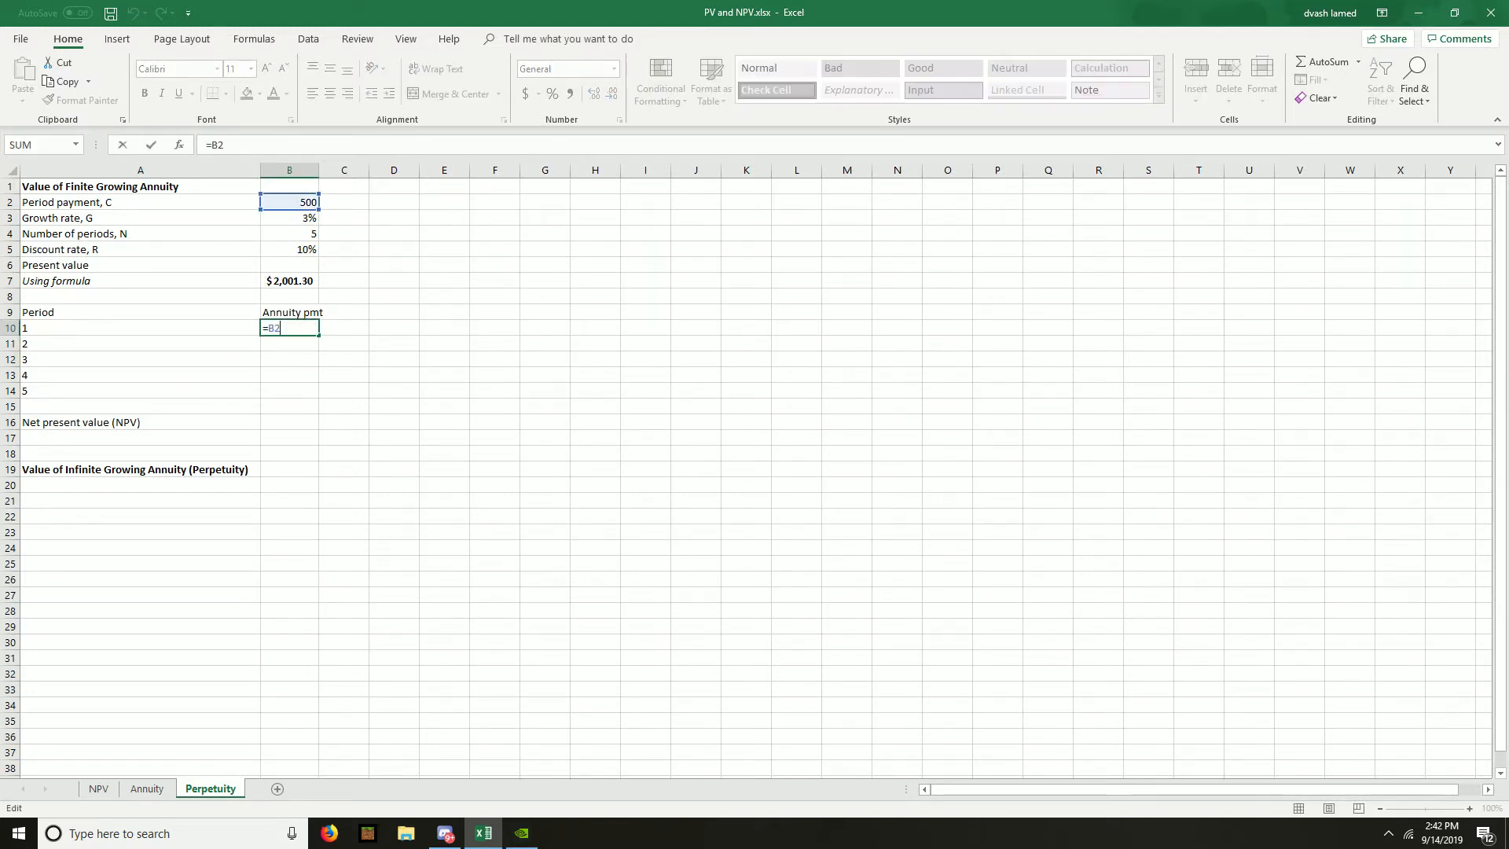
key("Return")
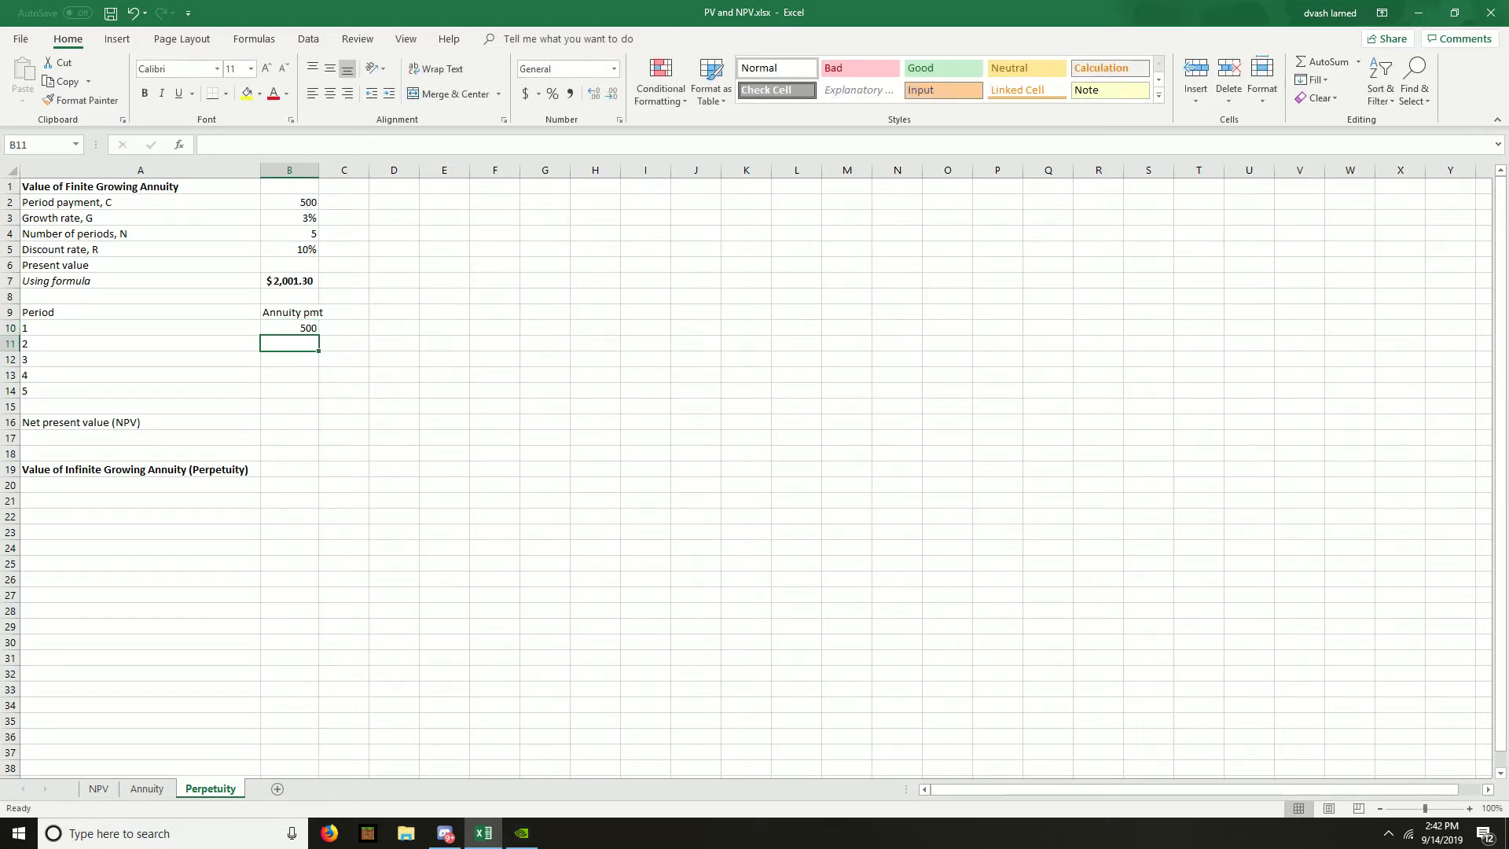
key("Up")
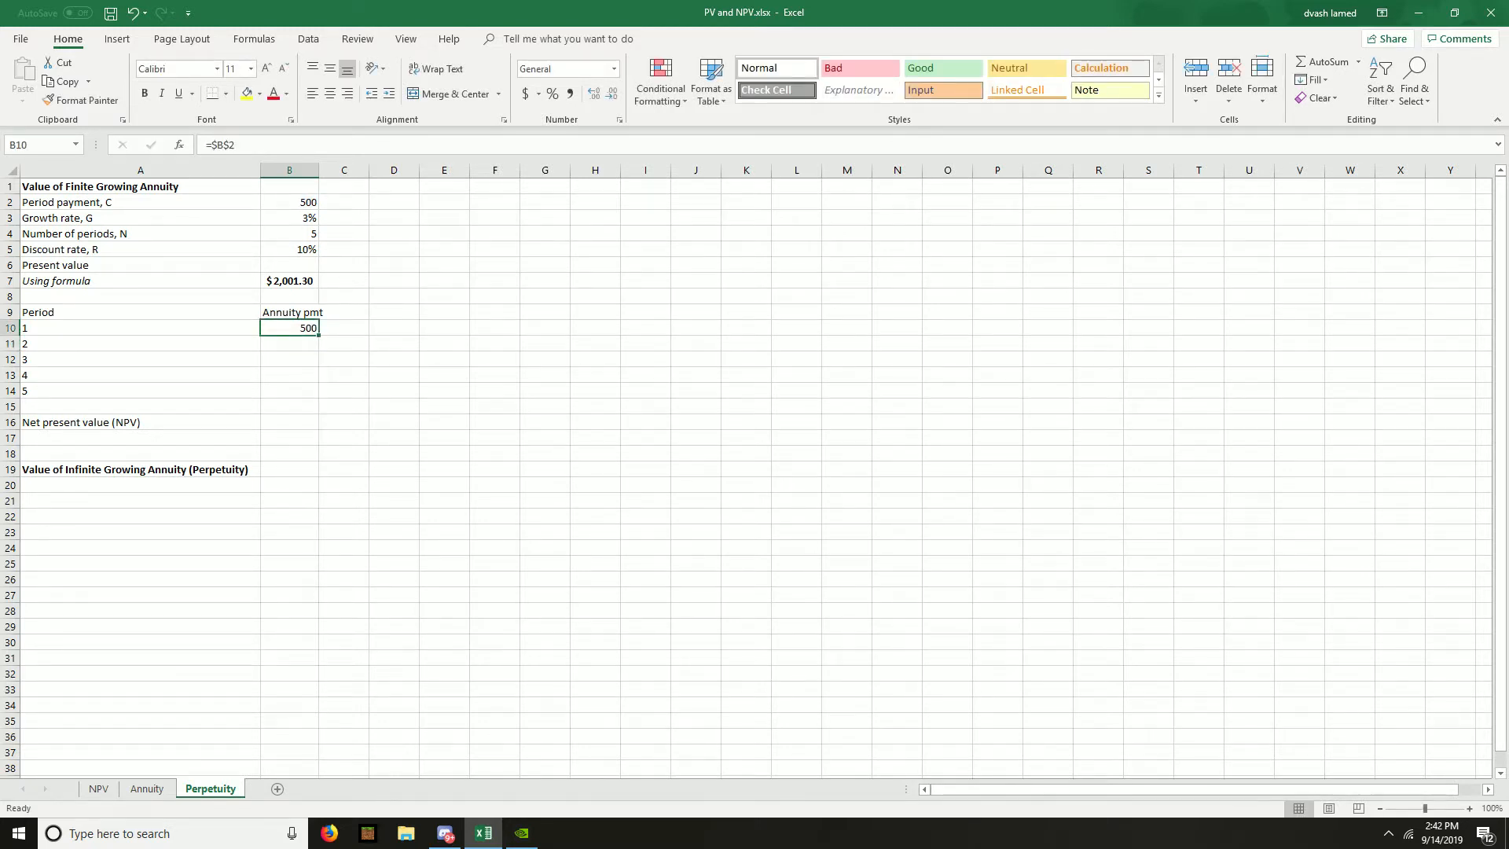
key("Down")
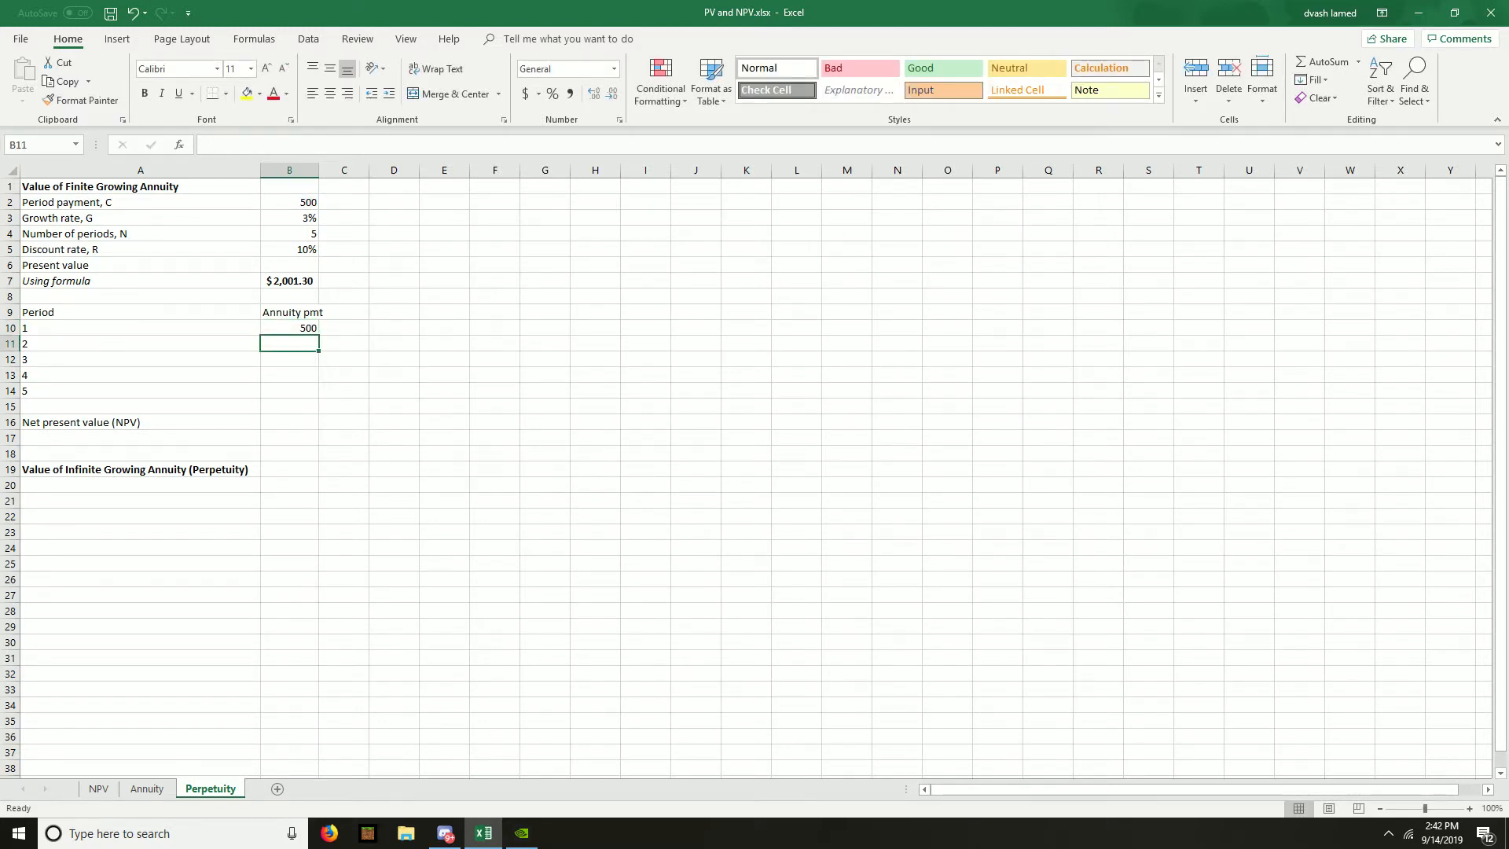
- Copy the period 1 payment formula from B10 into B11 for period 2
key("Up")
key("Down")
key("Up")
key("ctrl+c")
key("Down")
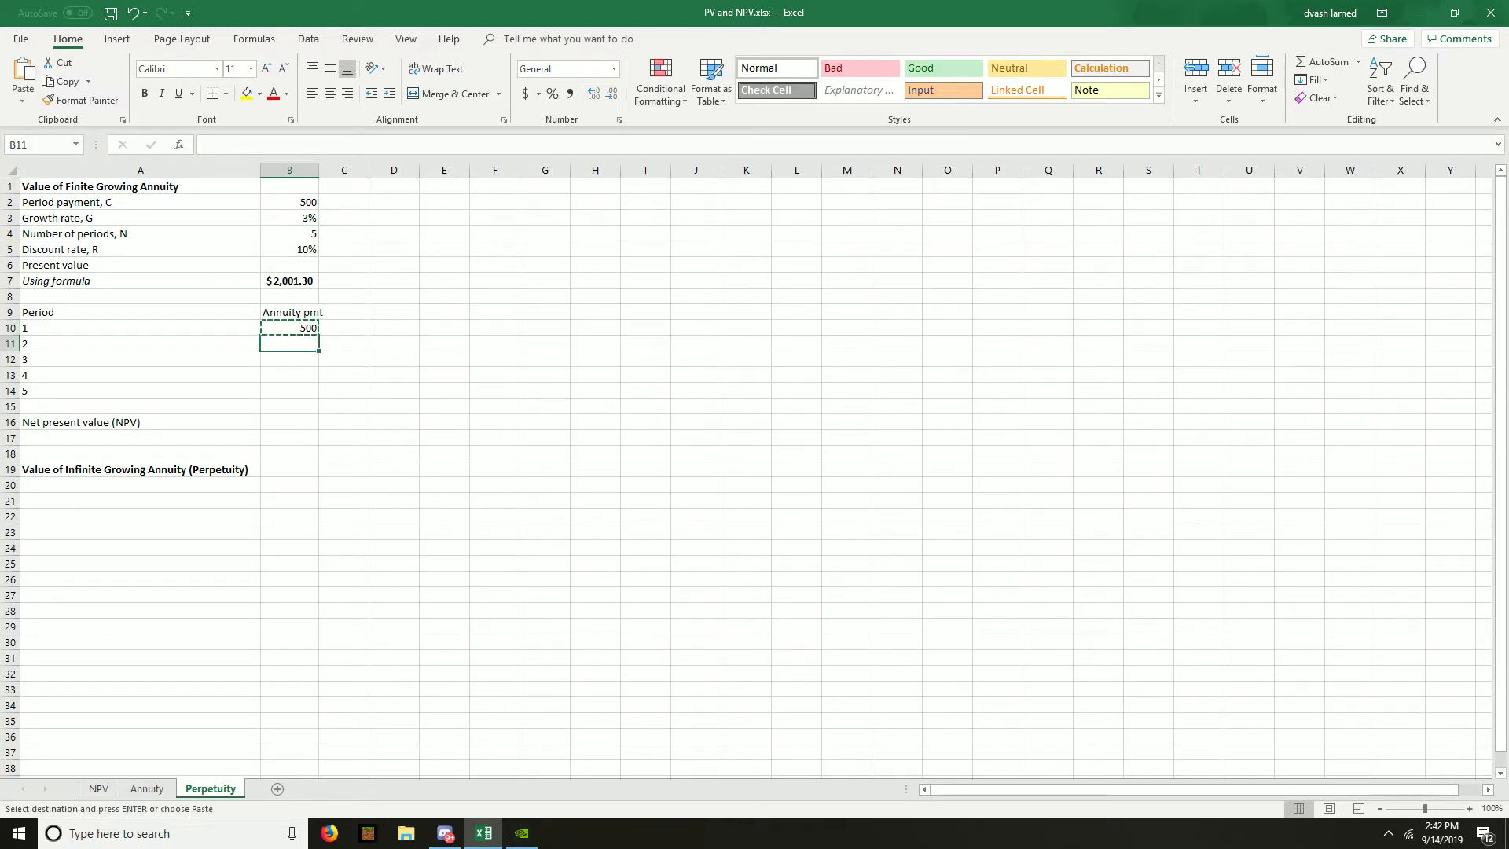
key("ctrl+v")
- Extend the period 2 payment formula in B11 with growth to =$B$2*(1+$B$3)^(A11-1)
key("F2")
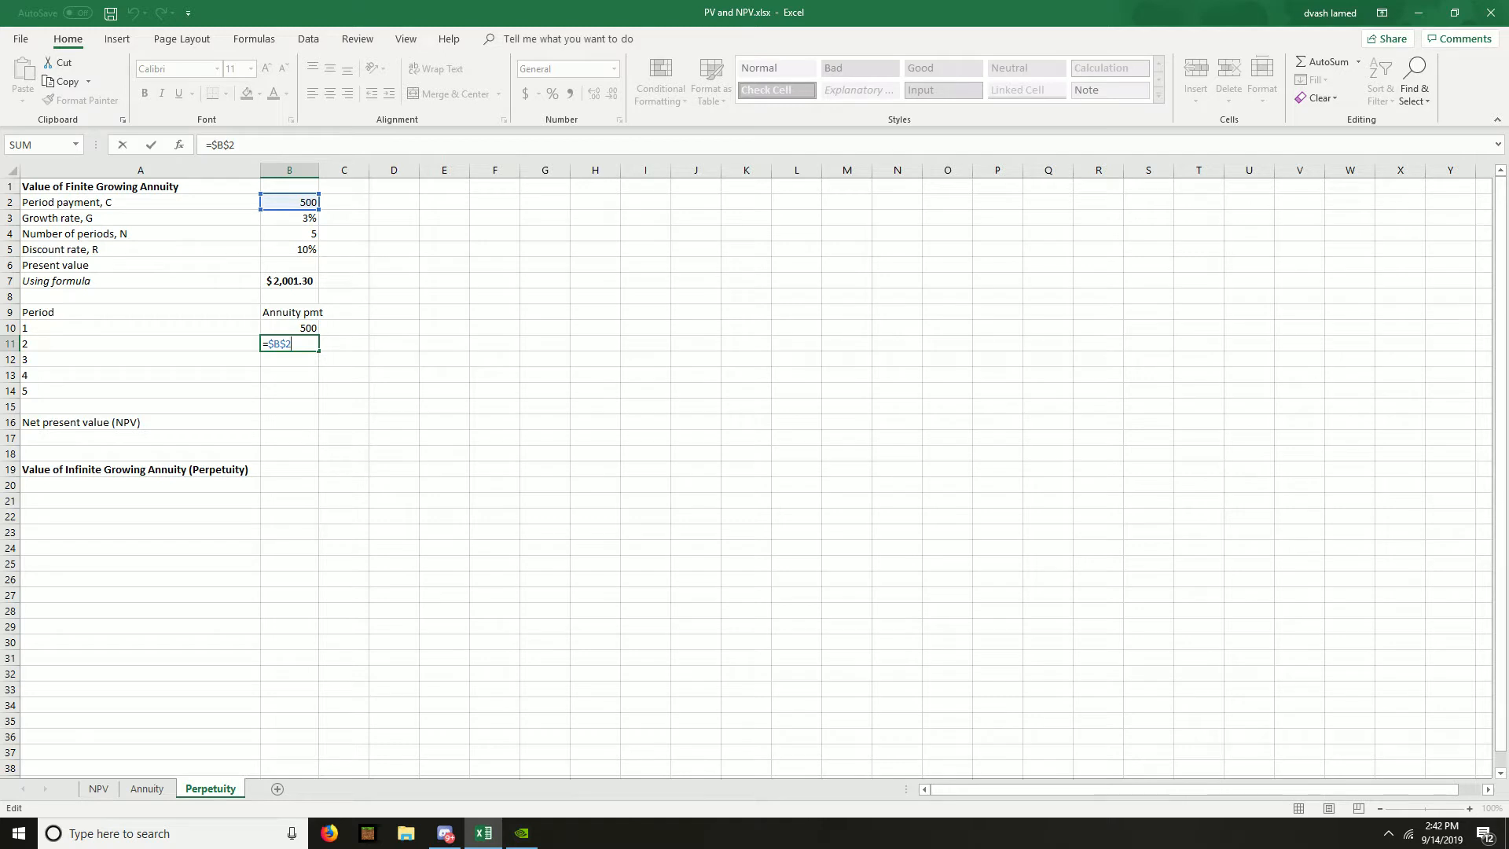
type("*(1+")
key("Up")
key("Up")
key("Up")
key("Up")
key("Up")
key("Up")
key("Up")
key("Up")
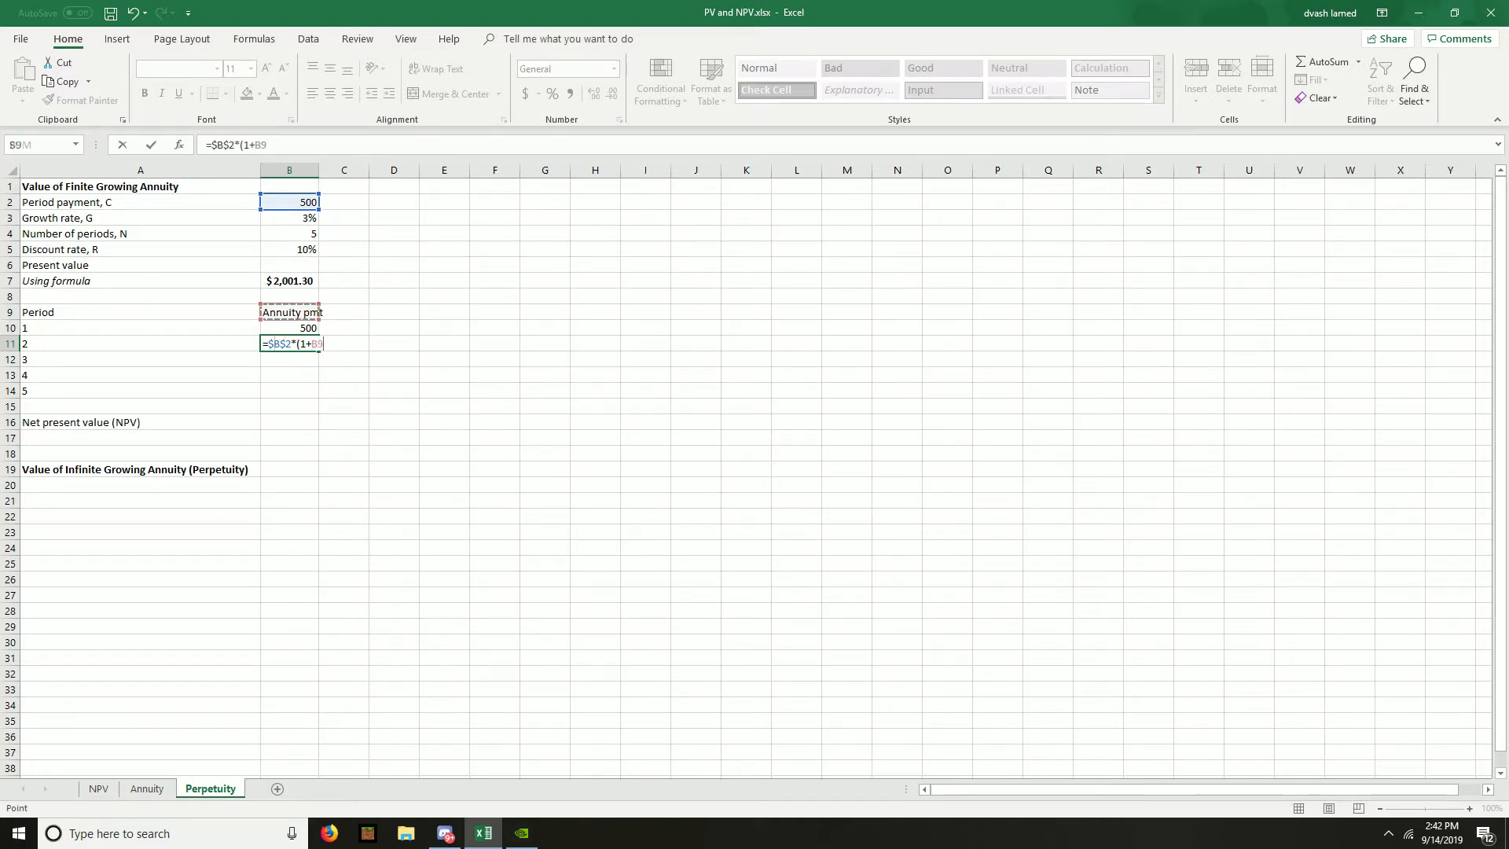
key("F4")
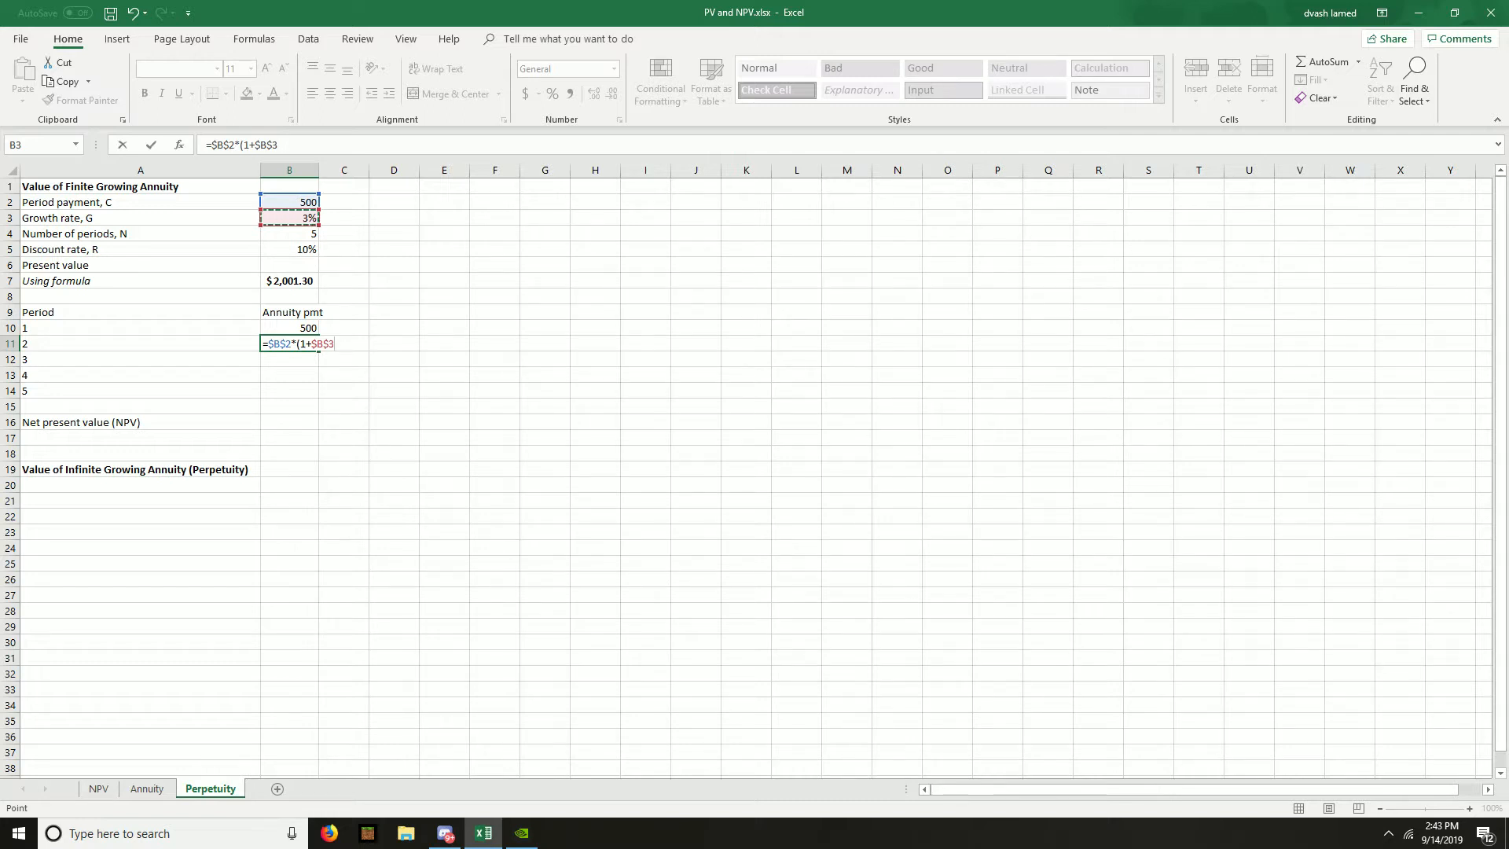
type(")^(")
left_click(258, 343)
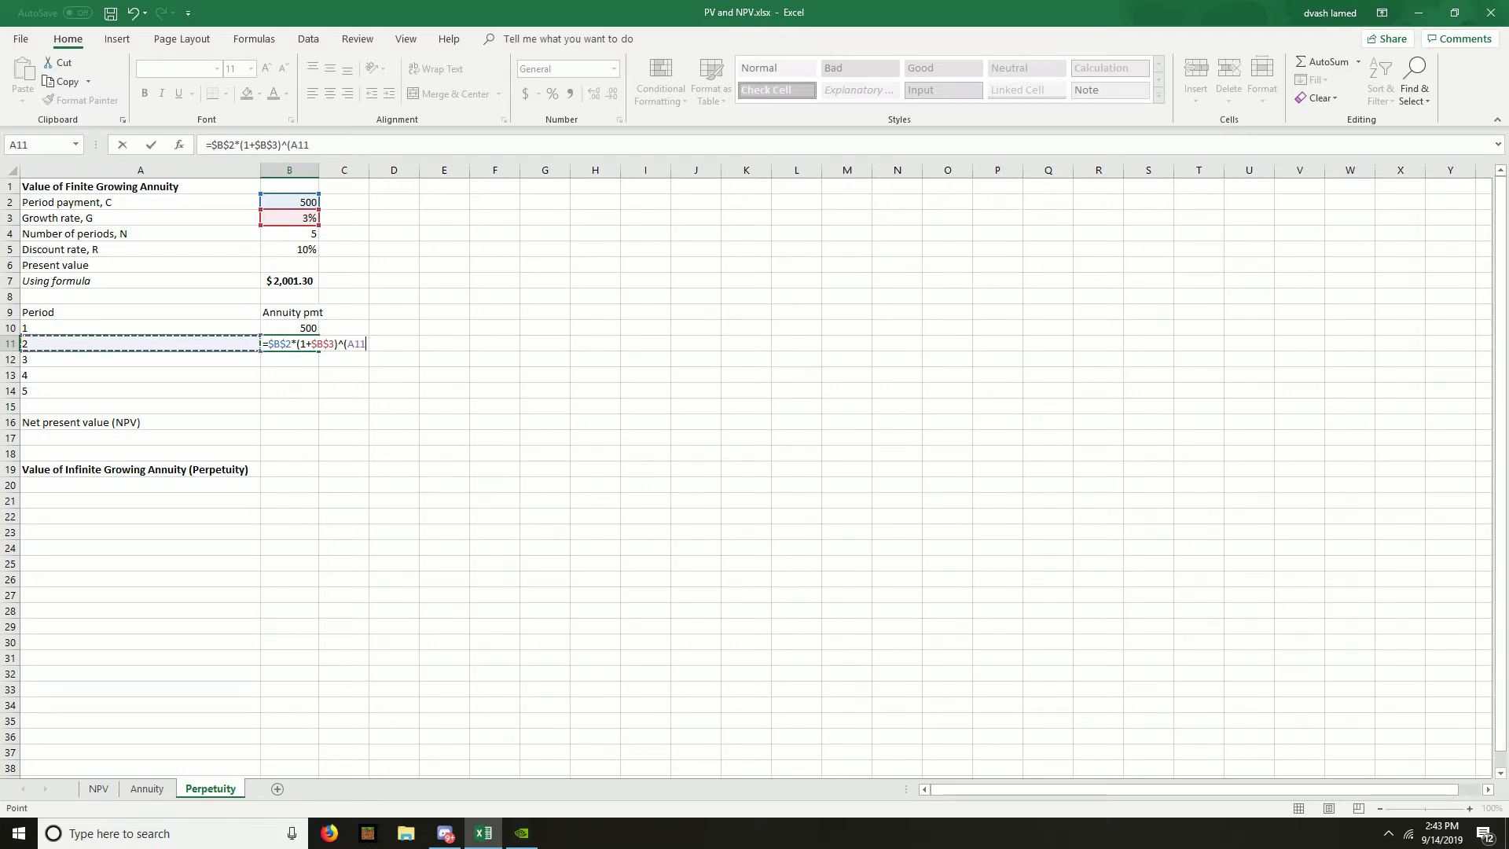
type("-1")
key("ctrl+Return")
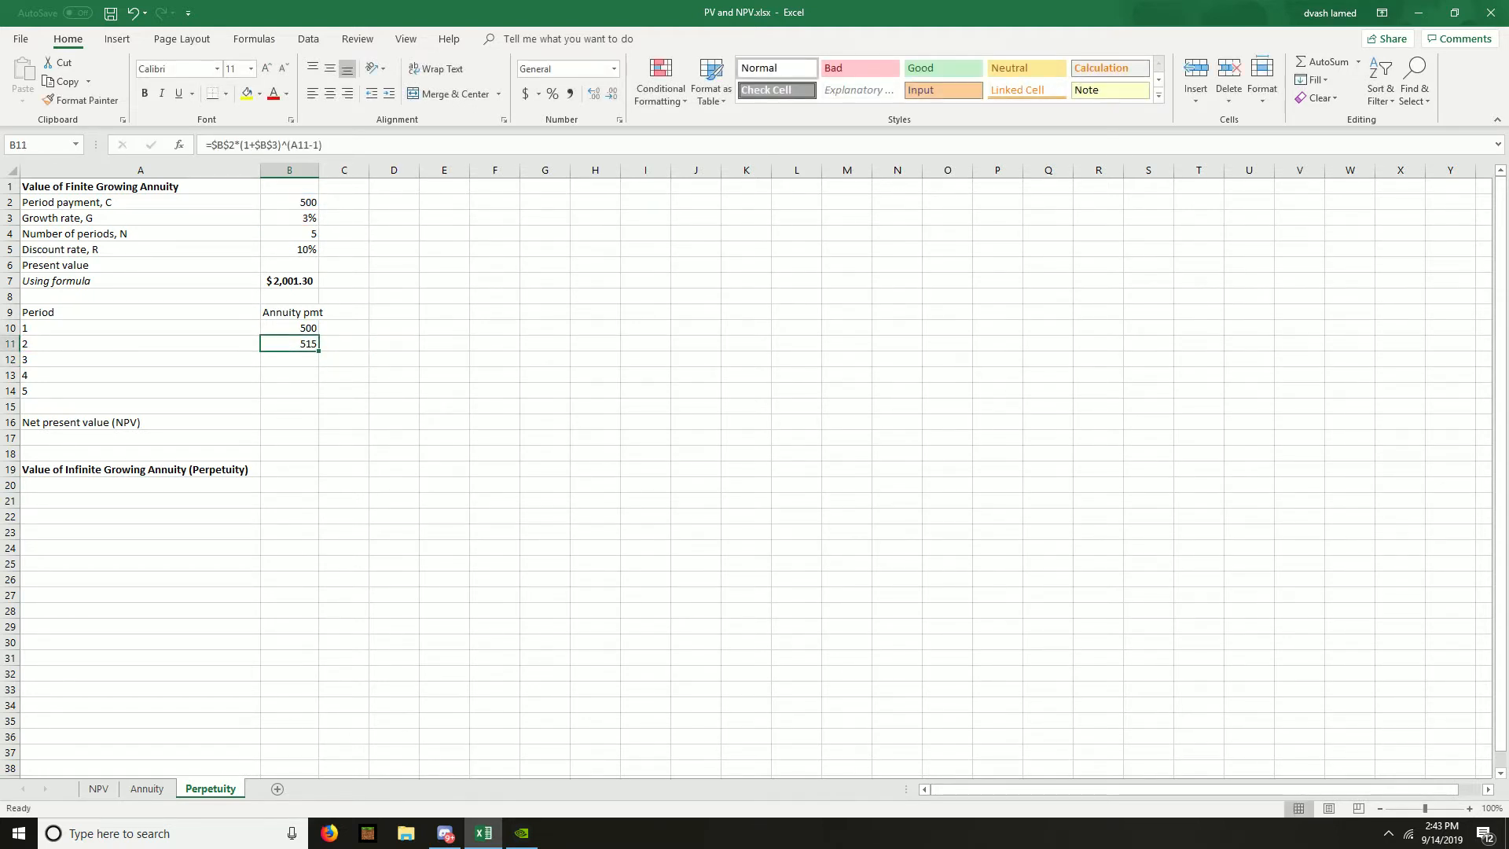
- Copy the growing payment formula from B11 into B12:B14 for periods 3 to 5
key("ctrl+c")
key("Down")
key("shift+Down")
key("shift+Down")
key("shift+Down")
key("shift+Up")
key("ctrl+v")
- Review the growing annuity payments for periods 1 to 5 in B10:B14 and their formulas
key("Down")
key("Down")
key("Down")
key("Up")
key("Up")
key("Up")
key("Up")
key("Up")
key("shift+Down")
key("shift+Down")
key("shift+Down")
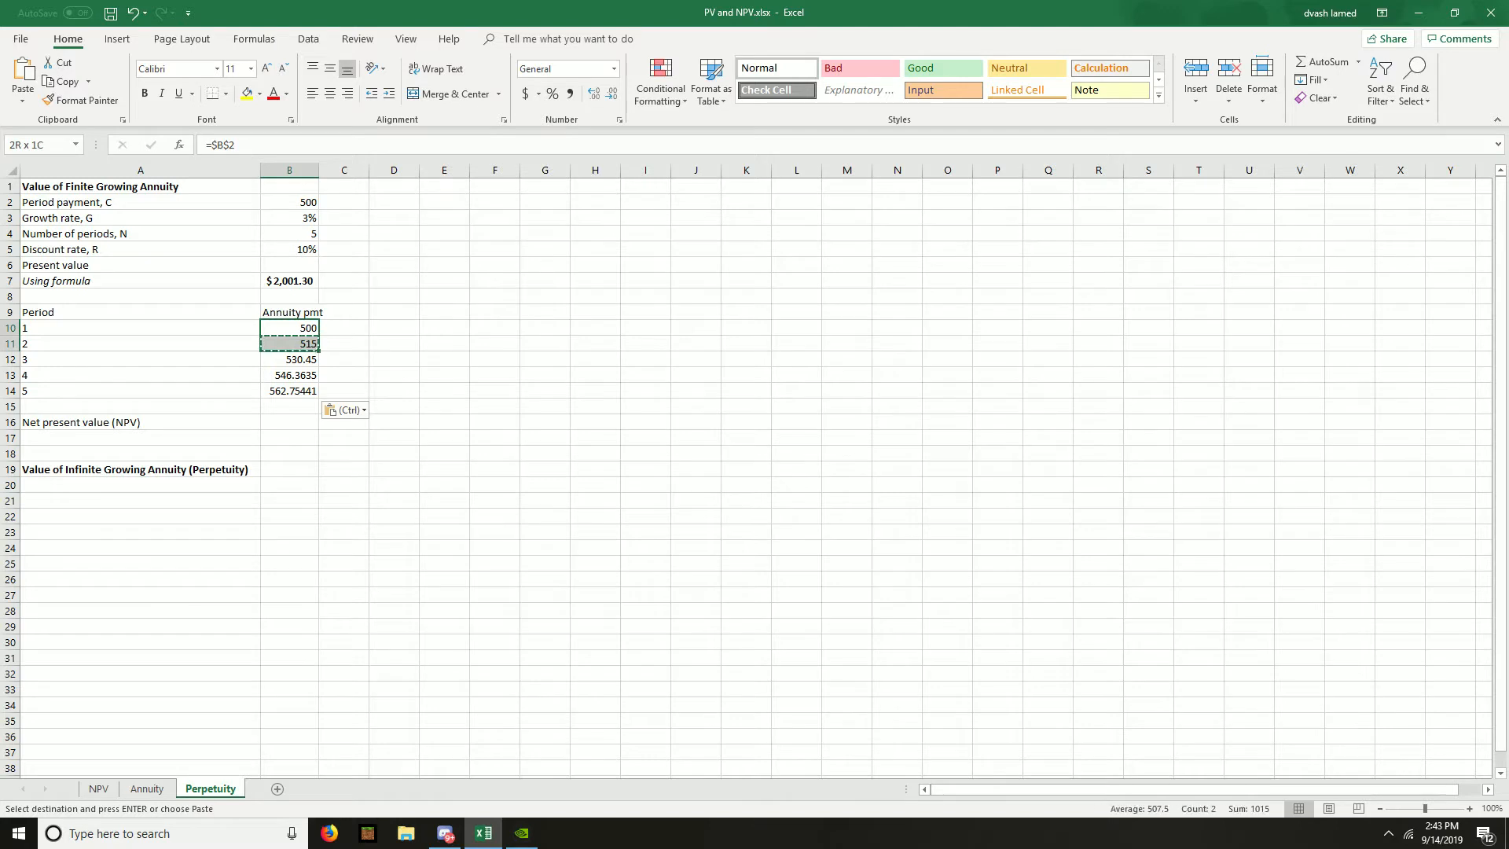
key("shift+Down")
key("Down")
key("Down")
key("Down")
key("Down")
key("Down")
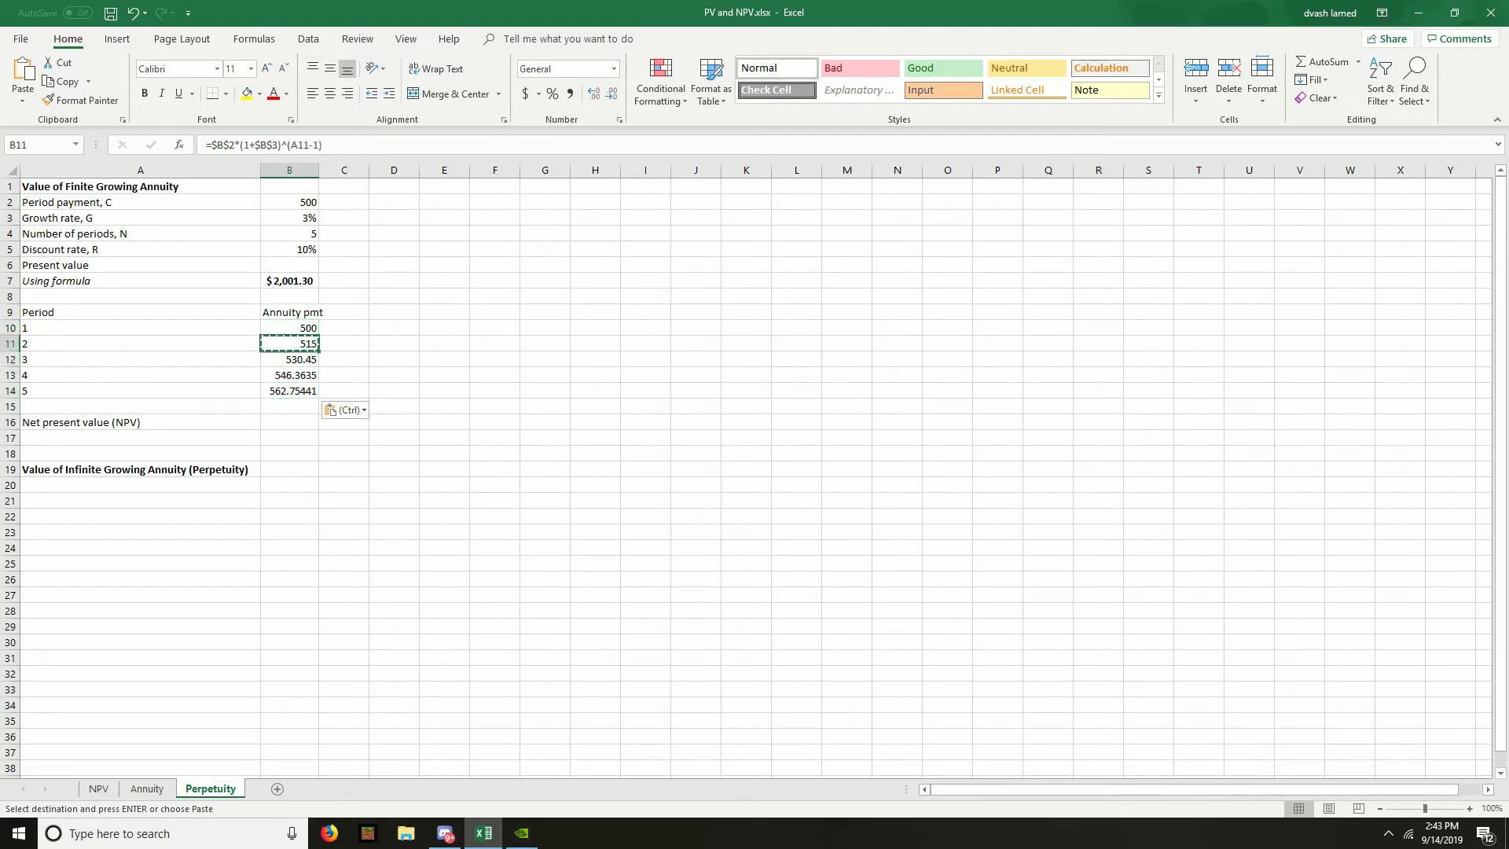
- Start an NPV formula in B16 with the discount rate in B5 as its rate
key("Down")
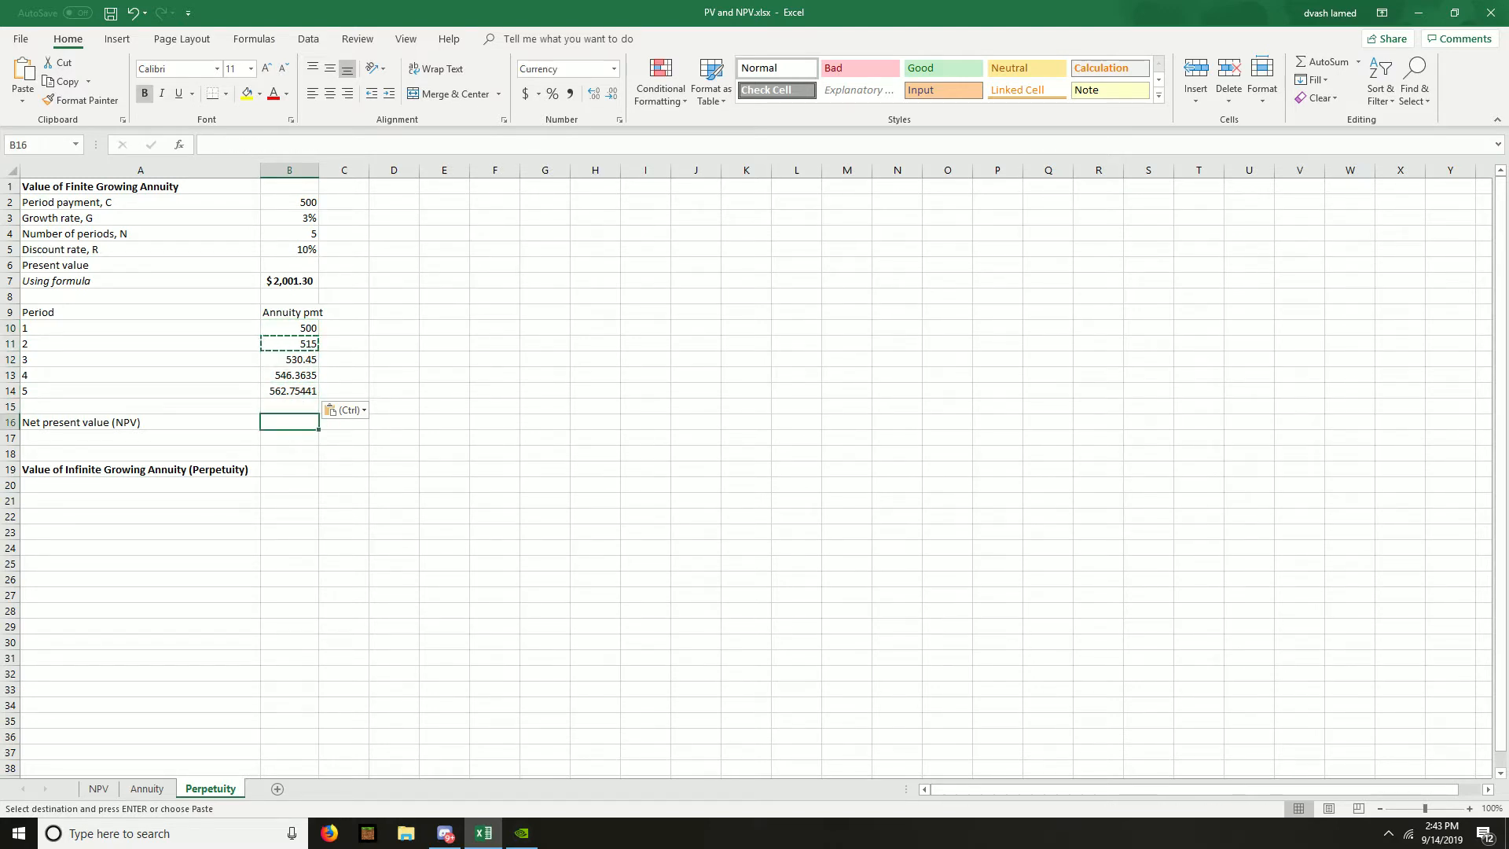
type("=NPV(")
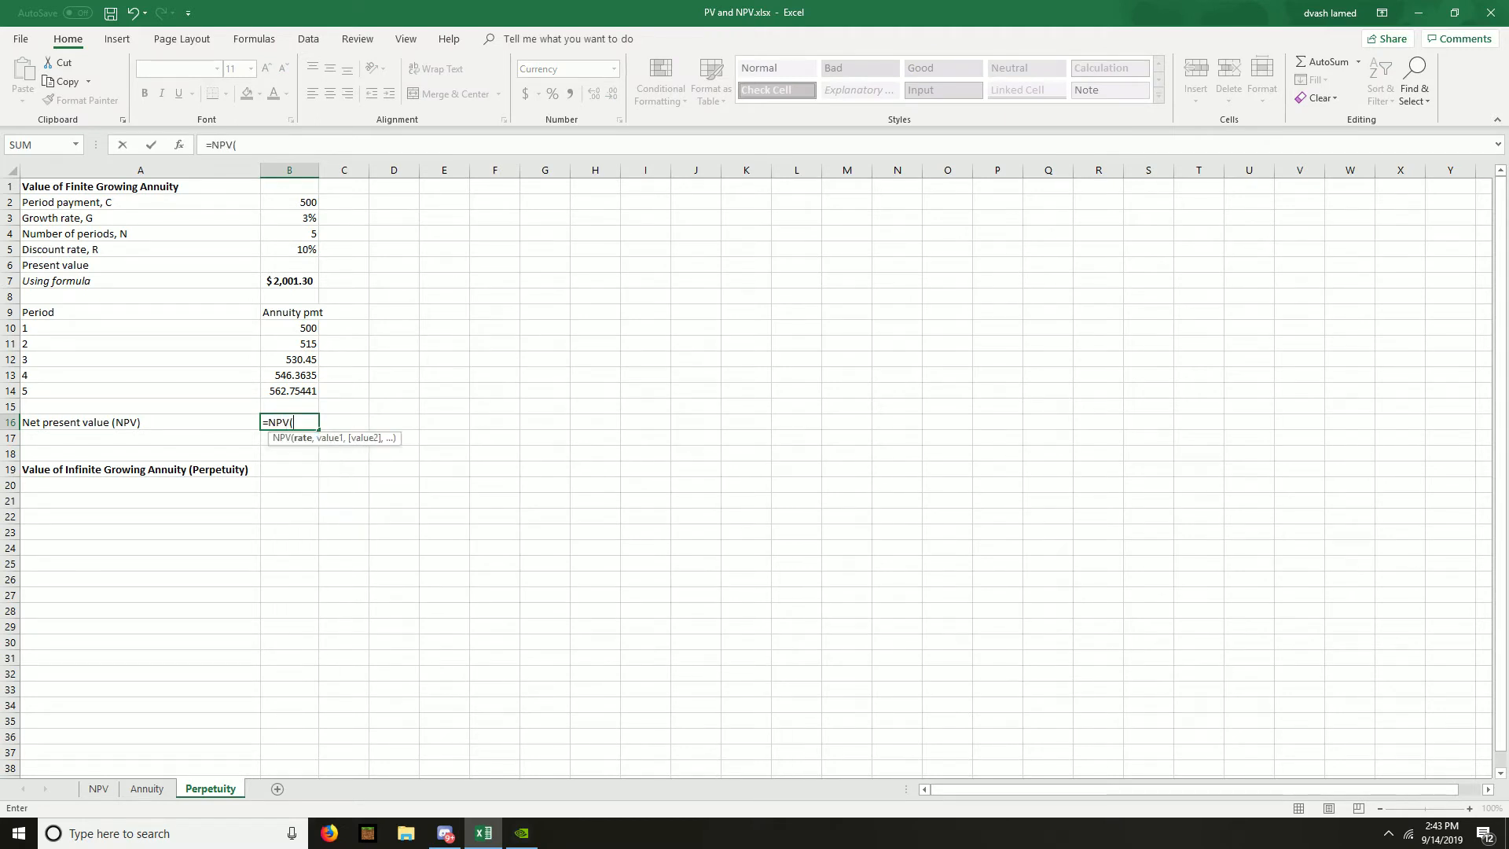
key("Up")
key("Up")
key("Up")
key("Up")
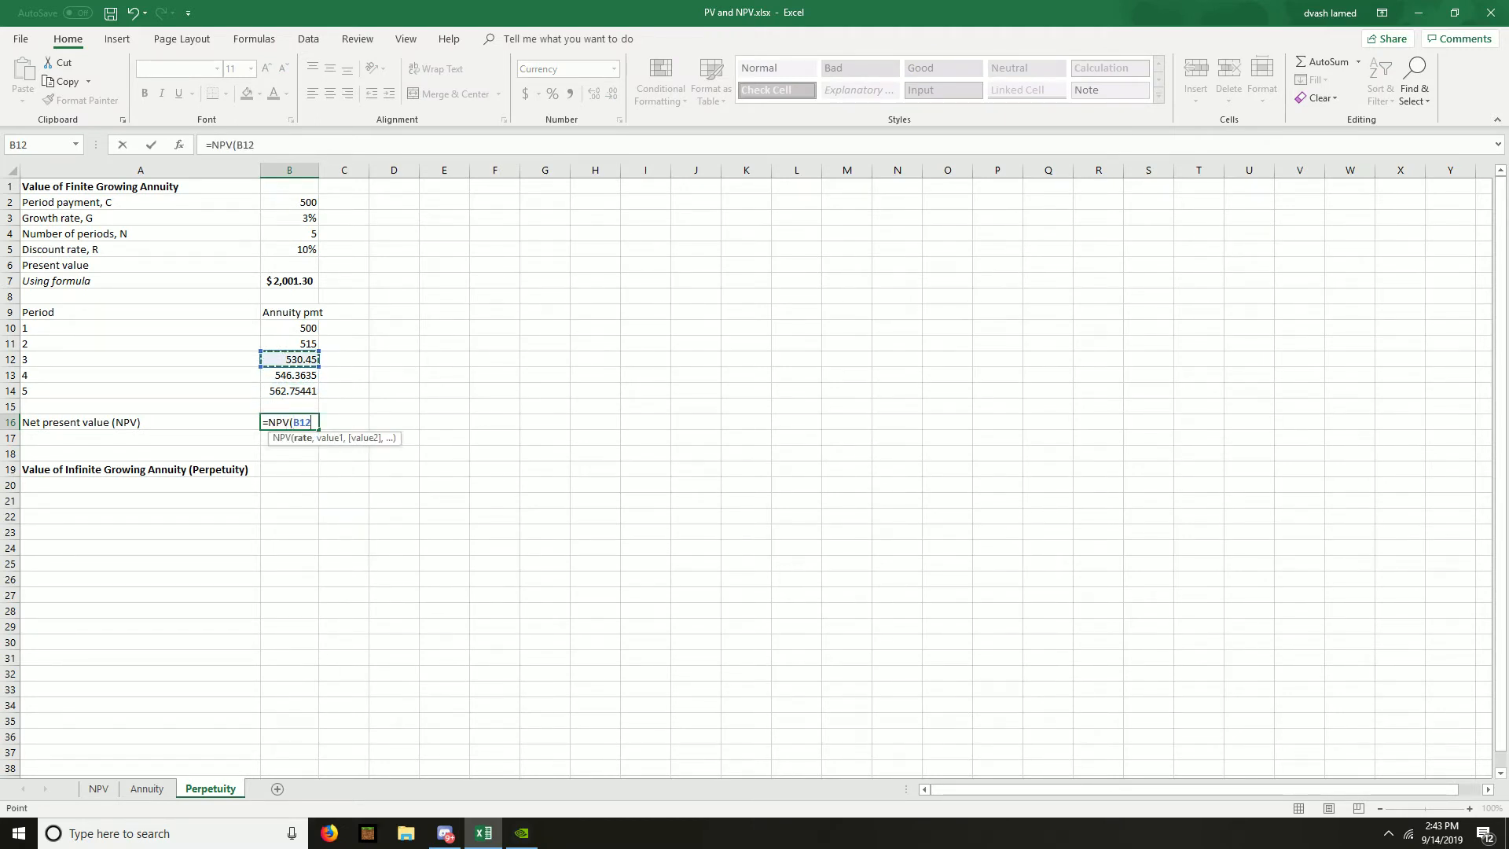
key("Up")
key("Up")
key("Up")
key("Up")
key("Up")
- Complete the net present value formula in B16 with the payment range as =NPV(B5,B10:B14)
key("Up")
key("Up")
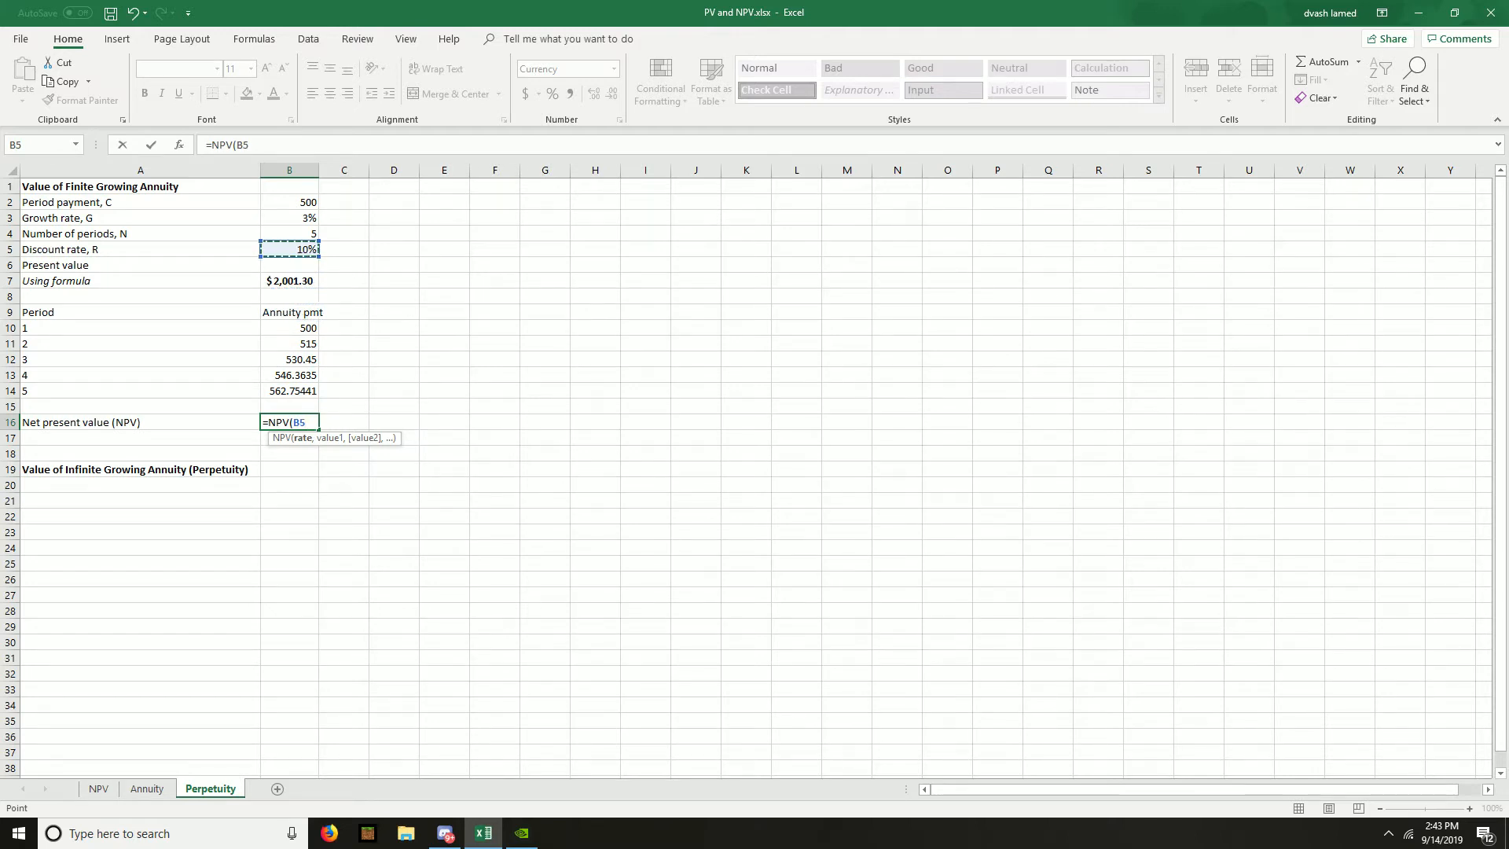
type(",")
key("Up")
key("Up")
key("Up")
key("Down")
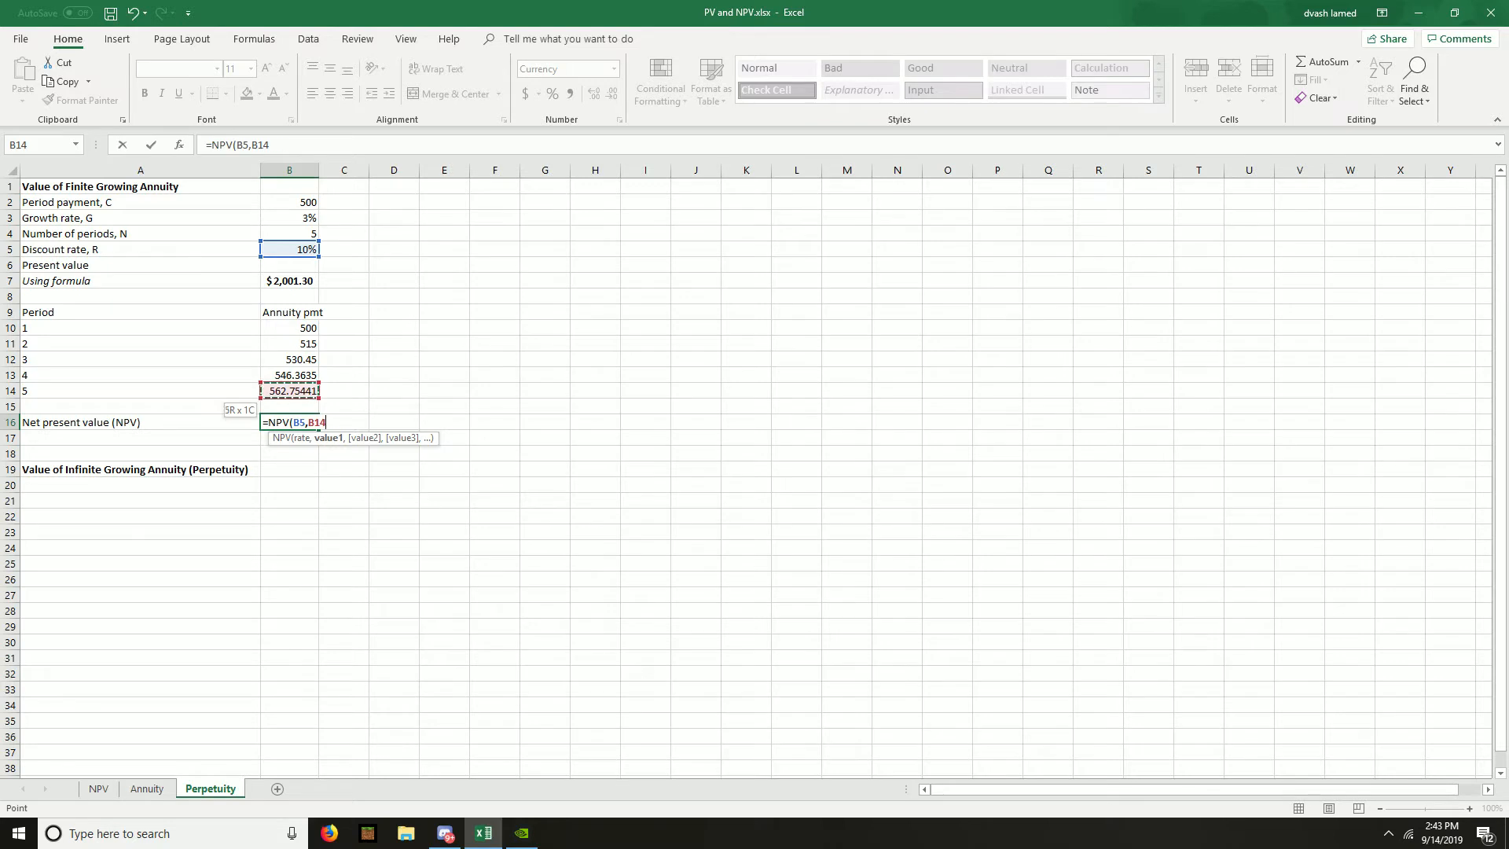
key("shift+Up")
key("shift+Up")
key("shift+Up")
key("shift+Up")
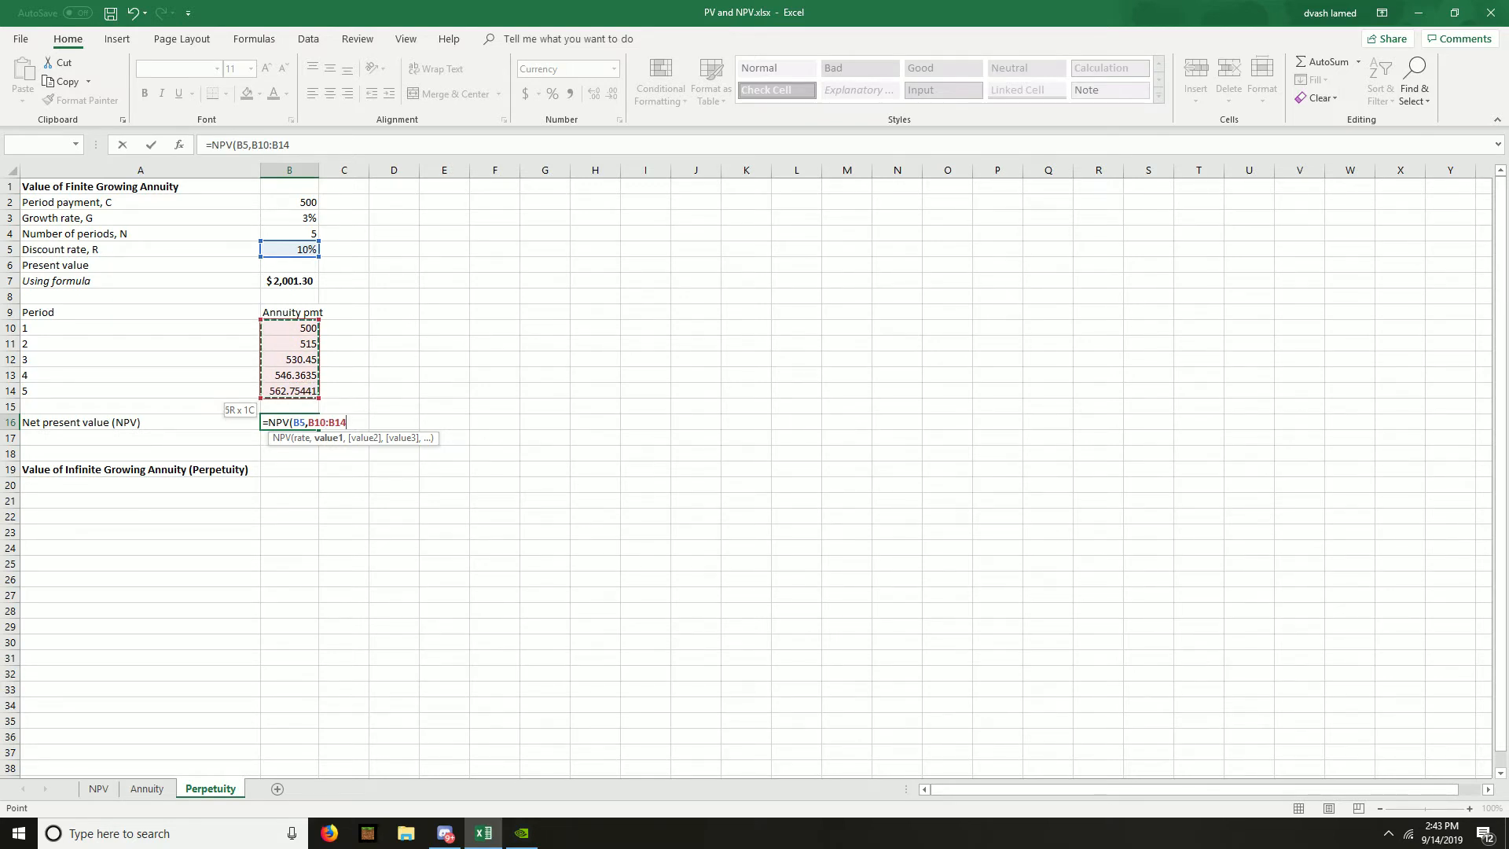
type(")")
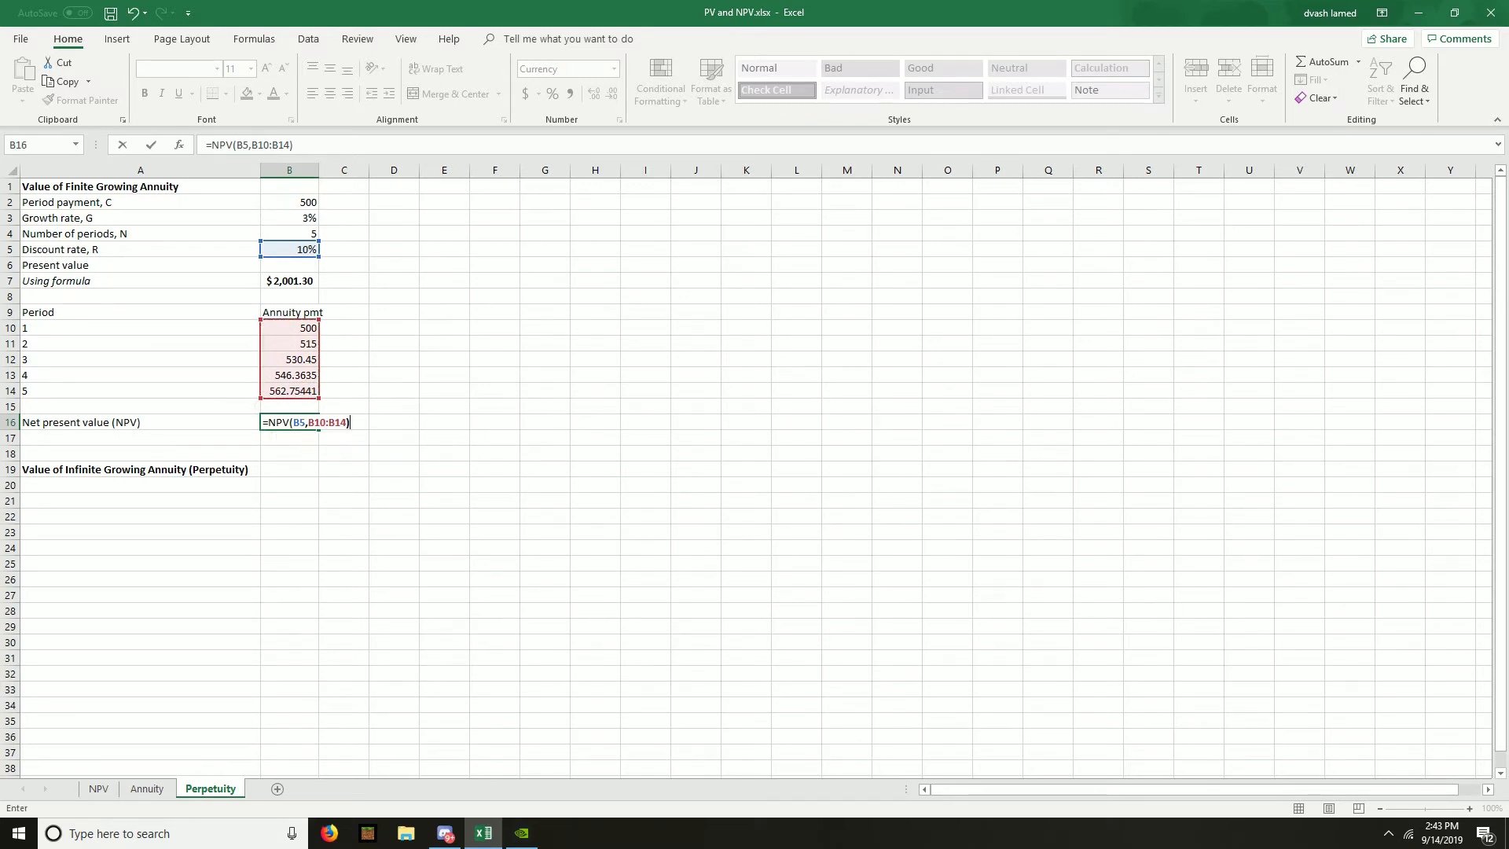
key("Return")
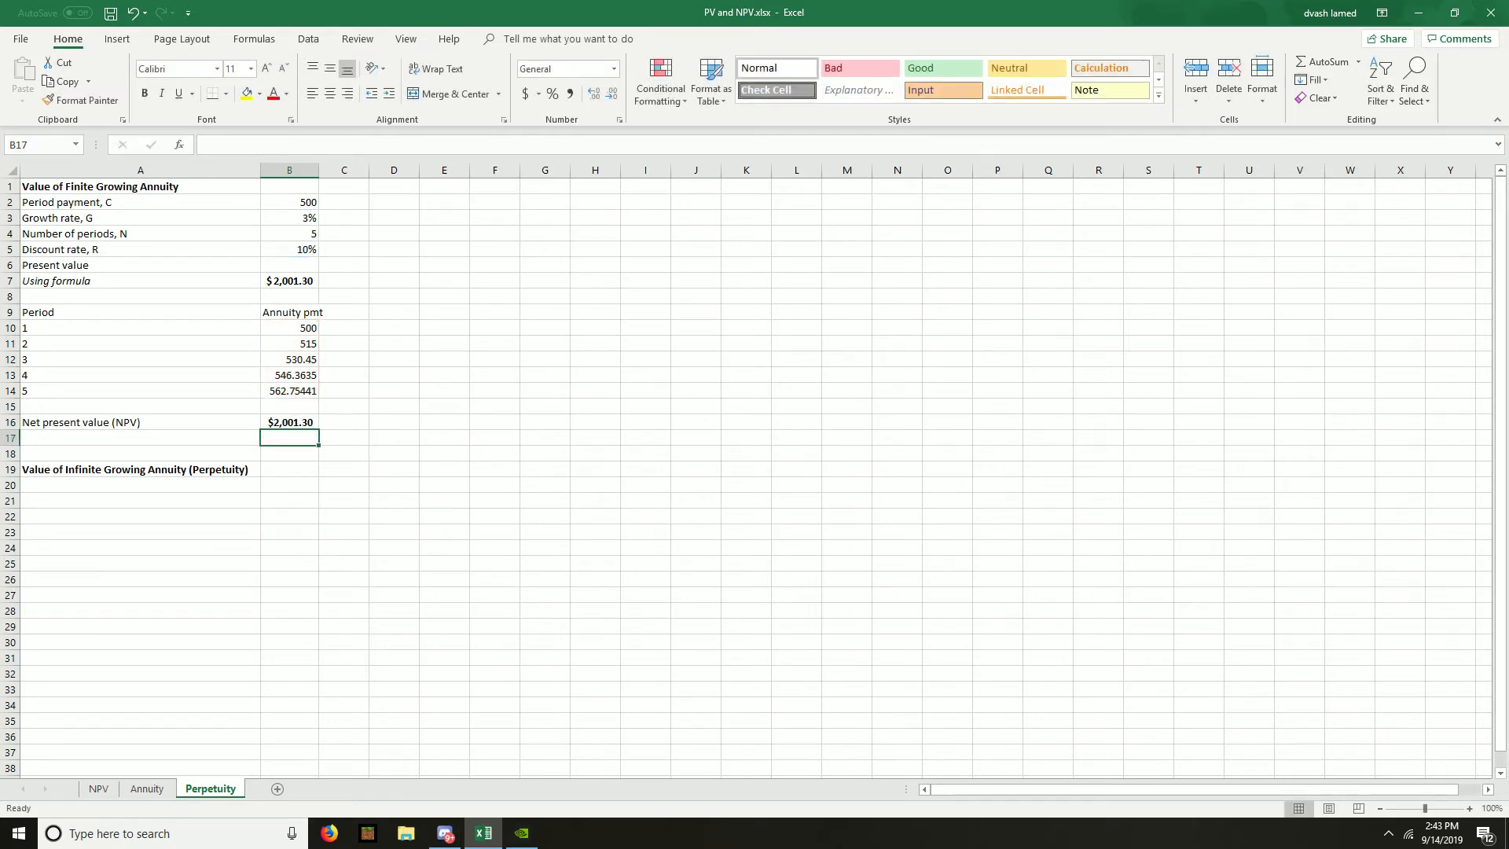
- Highlight the net present value in B16 and the formula-based present value in B7 in yellow
key("Up")
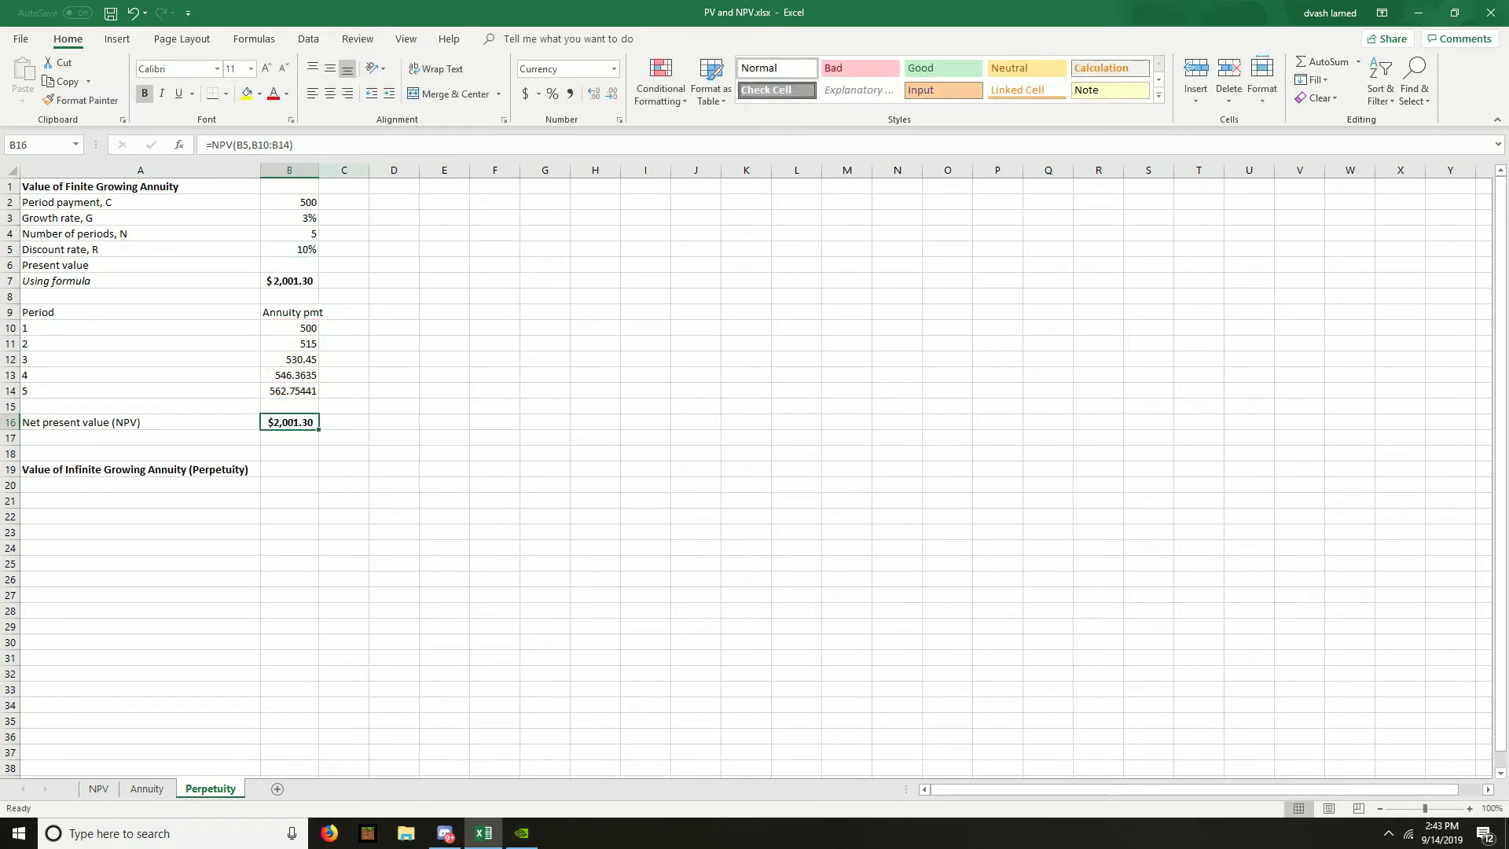
left_click(247, 93)
left_click(290, 281)
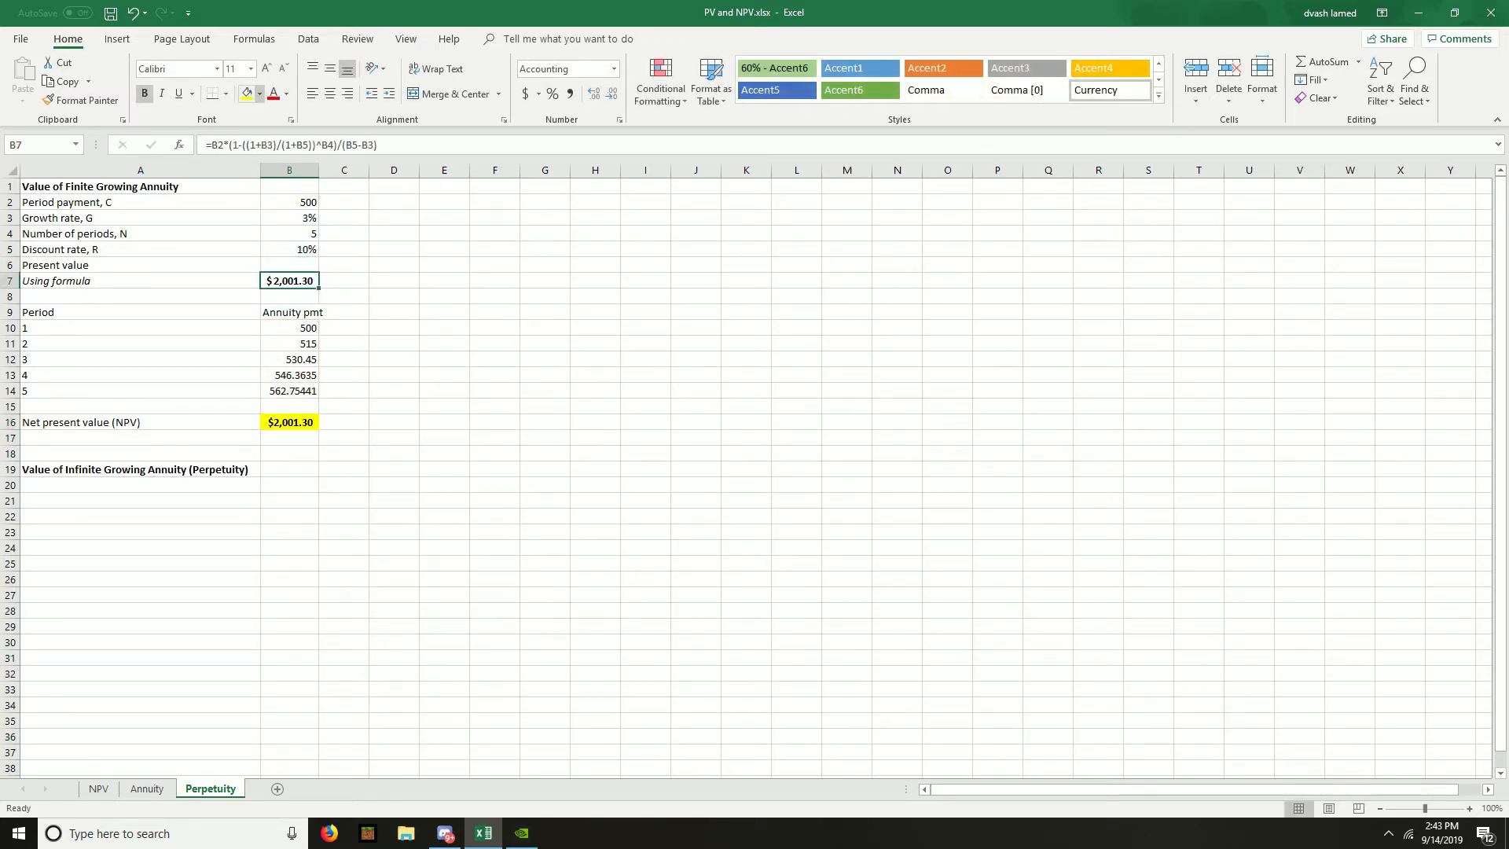
left_click(247, 94)
- Copy the infinite annuity's payment, discount rate and present value rows from the Annuity sheet into A20 on the Perpetuity sheet
left_click(140, 485)
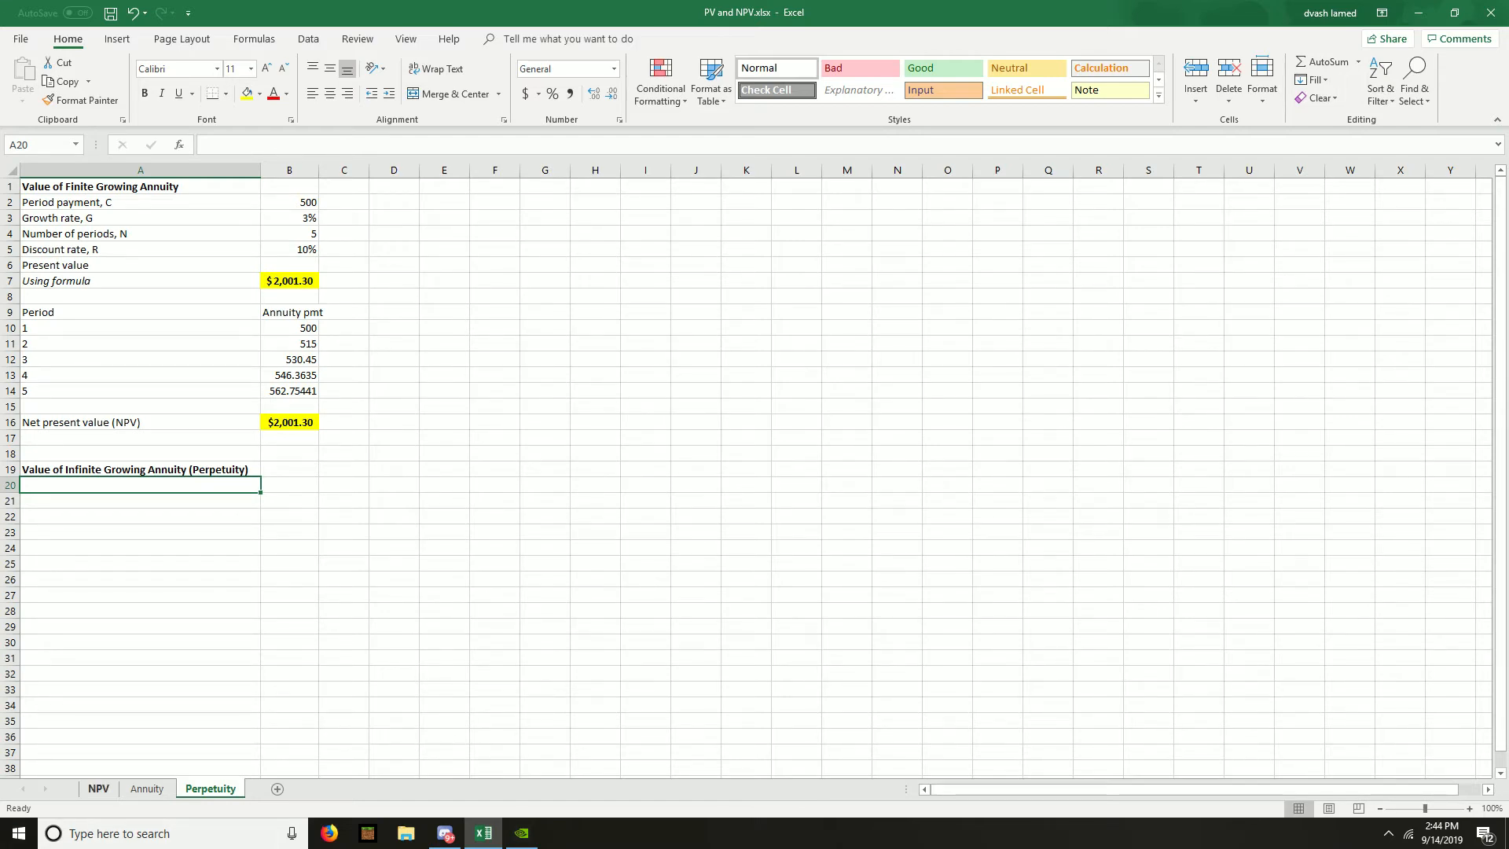
left_click(147, 789)
left_click_drag(94, 512, 202, 569)
key("ctrl+c")
left_click(210, 790)
key("ctrl+v")
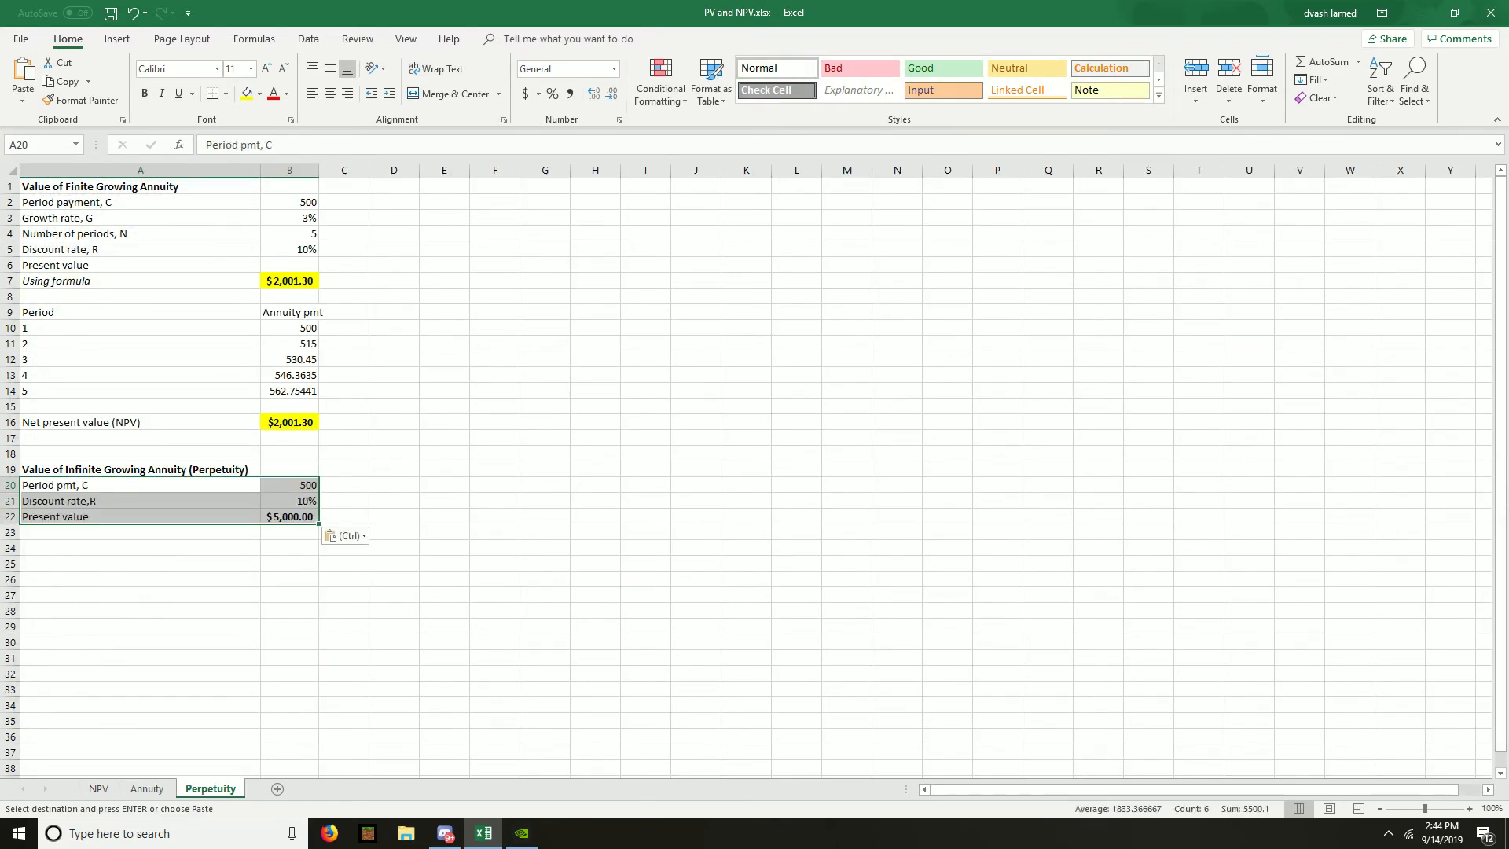
- Insert blank cells at A21:B21 above the discount rate in the infinite growing annuity section
left_click(140, 501)
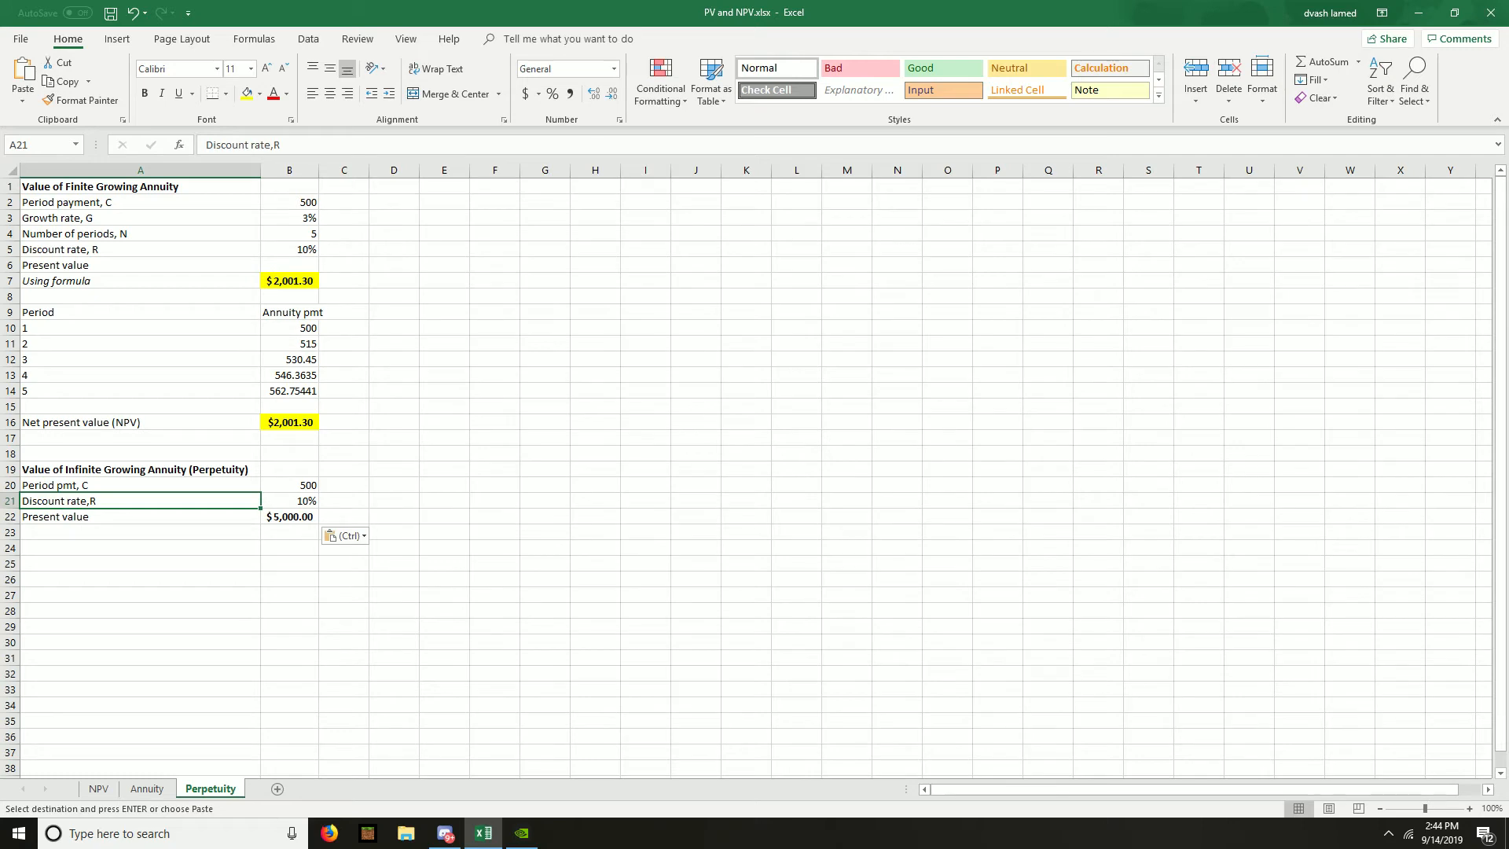
key("ctrl+shift+Right")
key("ctrl+shift+Right")
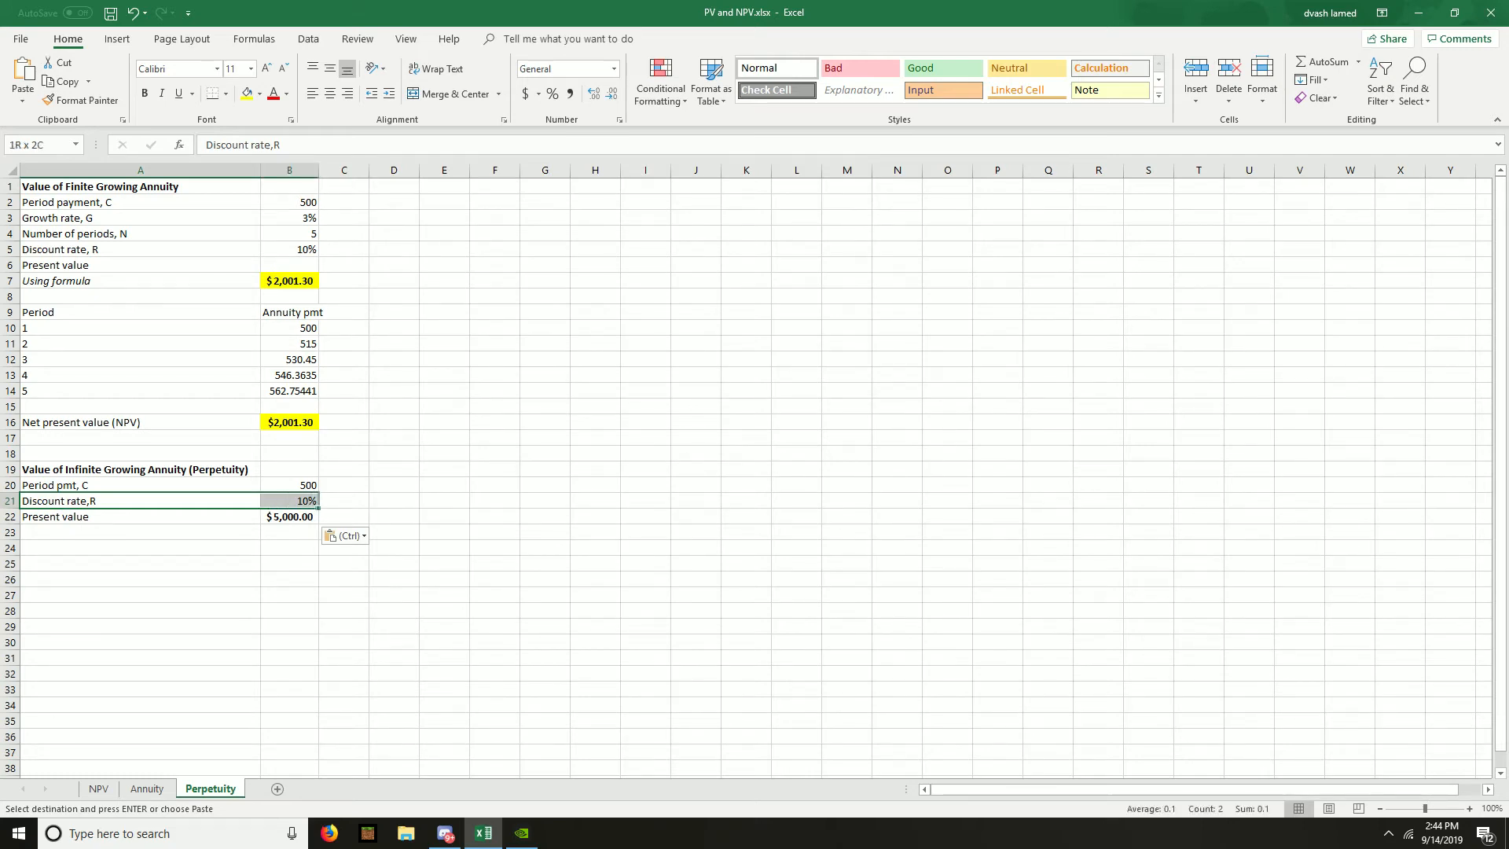
key("ctrl+shift+equal")
- Copy the growth rate label and value from A3:B3 into the blank cells A21:B21
key("Up")
key("Up")
key("ctrl+Up")
key("ctrl+Up")
key("ctrl+Up")
key("ctrl+Up")
key("ctrl+Up")
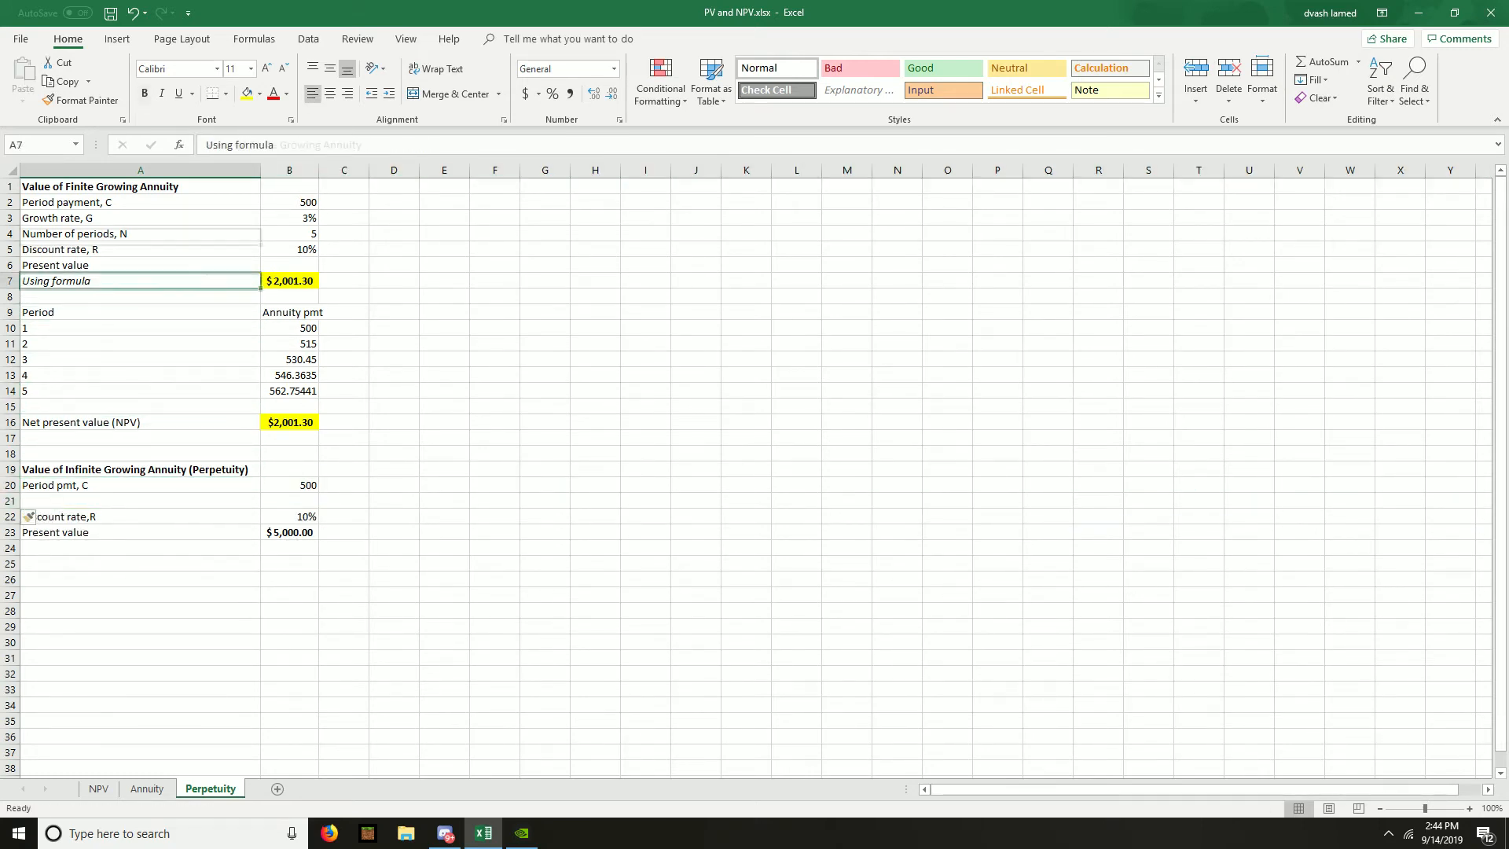
key("Down")
key("Down")
key("shift+Right")
key("ctrl+c")
key("Down")
key("ctrl+Down")
key("ctrl+Down")
key("ctrl+Down")
key("ctrl+Down")
key("ctrl+Down")
key("ctrl+Down")
key("Down")
key("ctrl+v")
- Change the infinite growing annuity's present value formula in B23 to =B20/(B22-B21)
key("Down")
key("Down")
key("Down")
key("Up")
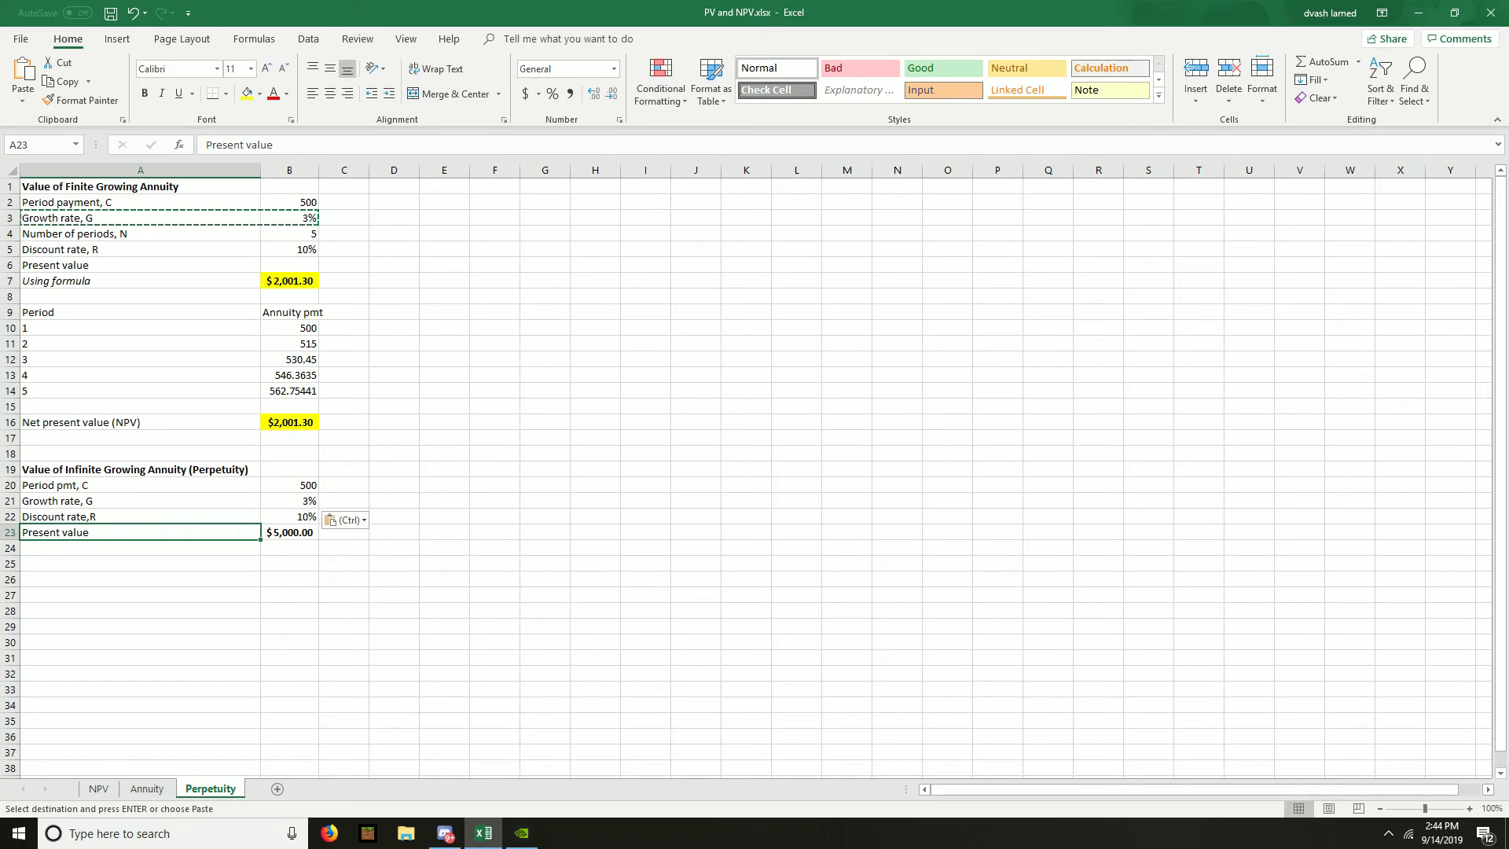
key("Right")
type("=B20/B22")
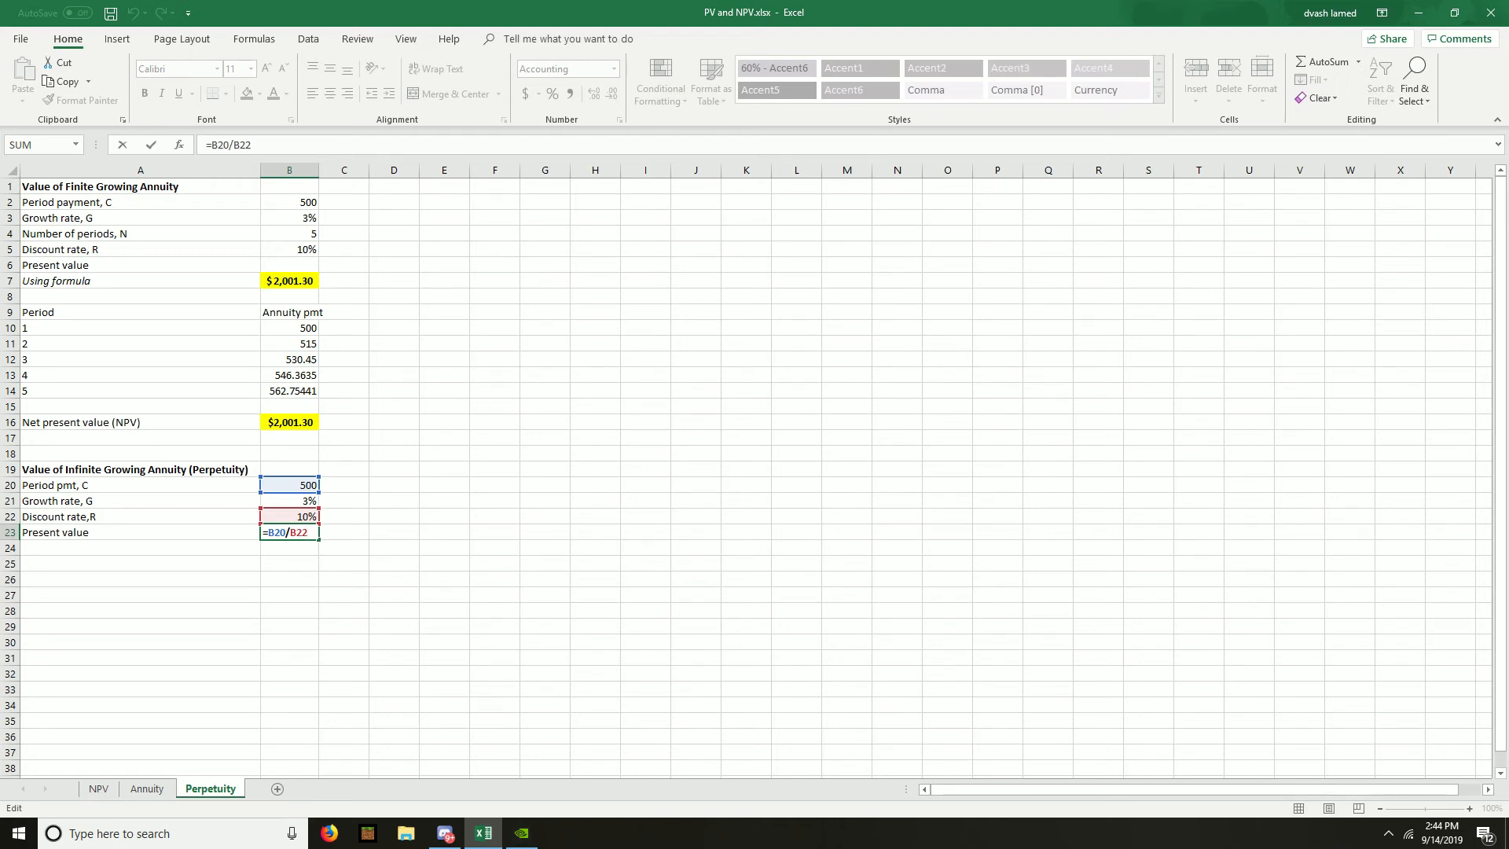
type("-")
key("F2")
key("Up")
key("Up")
type(")")
left_click(290, 533)
type("(")
key("Return")
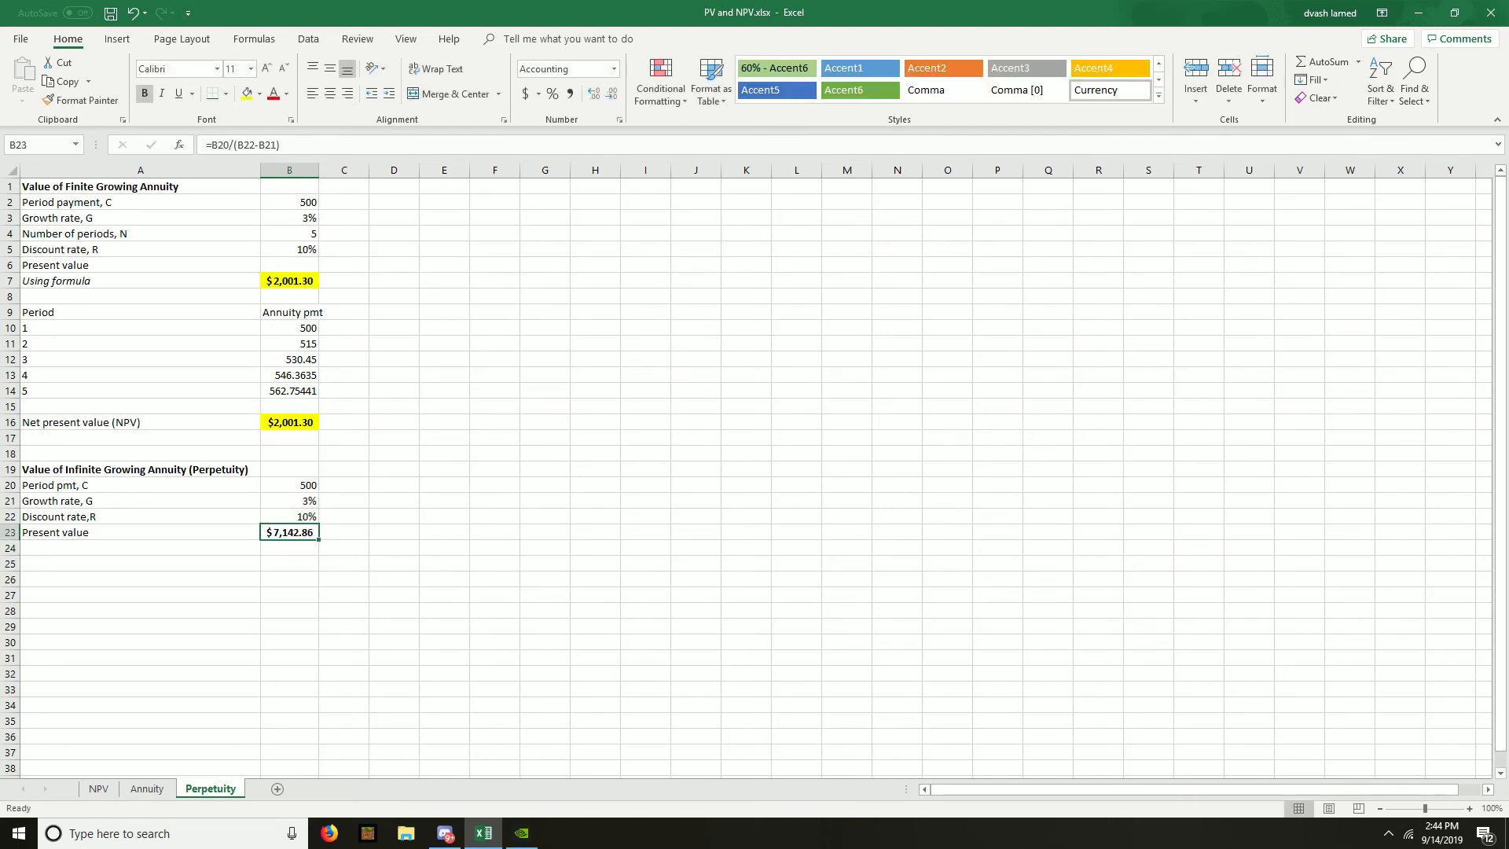
- Highlight the infinite annuity present values in yellow, in B23 on the Perpetuity sheet and B21 on the Annuity sheet
left_click(247, 93)
left_click(147, 788)
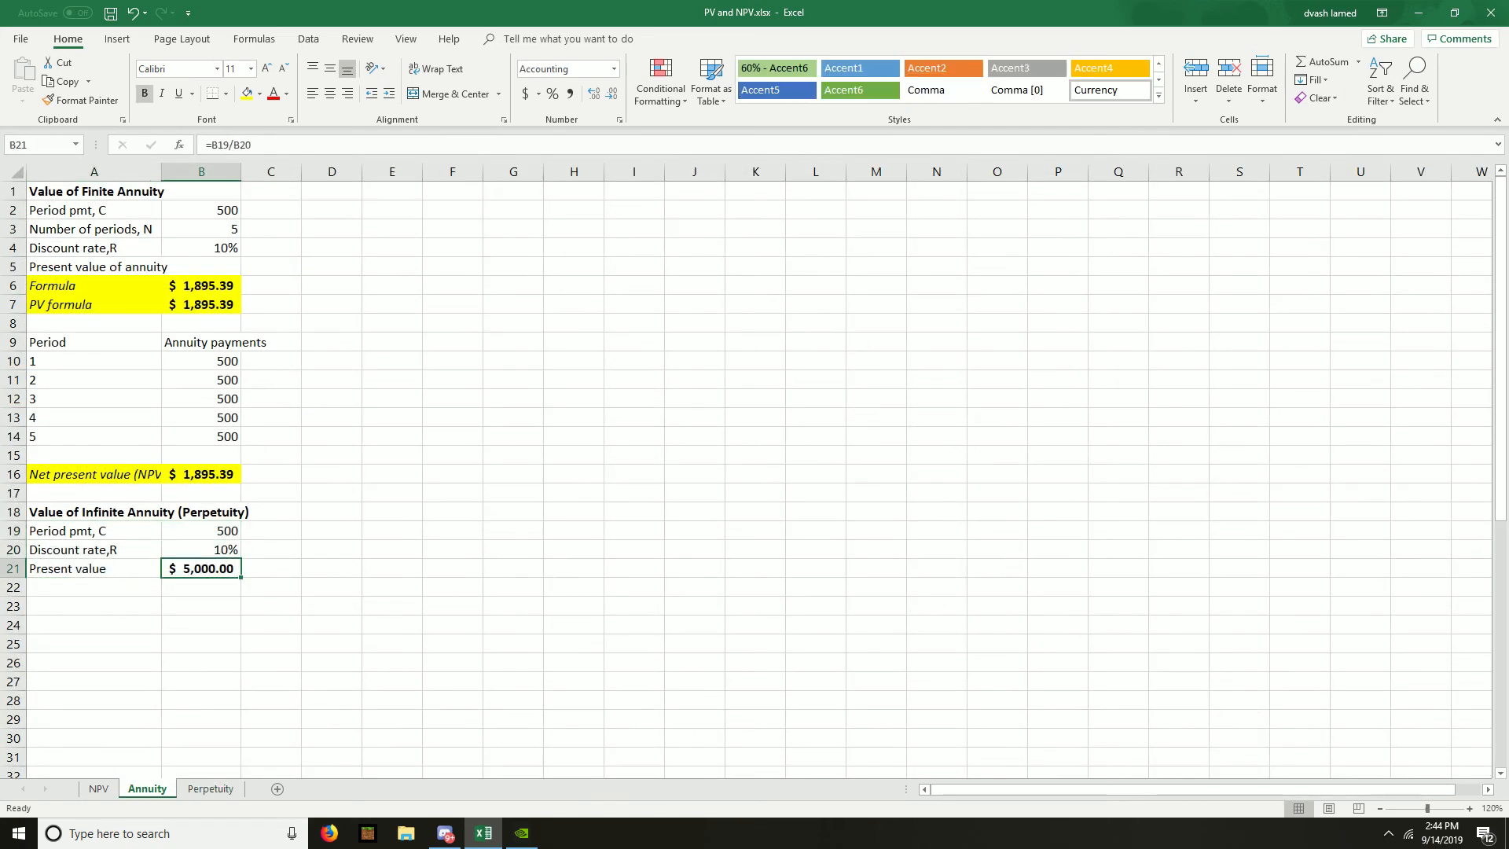
left_click(247, 94)
left_click(211, 789)
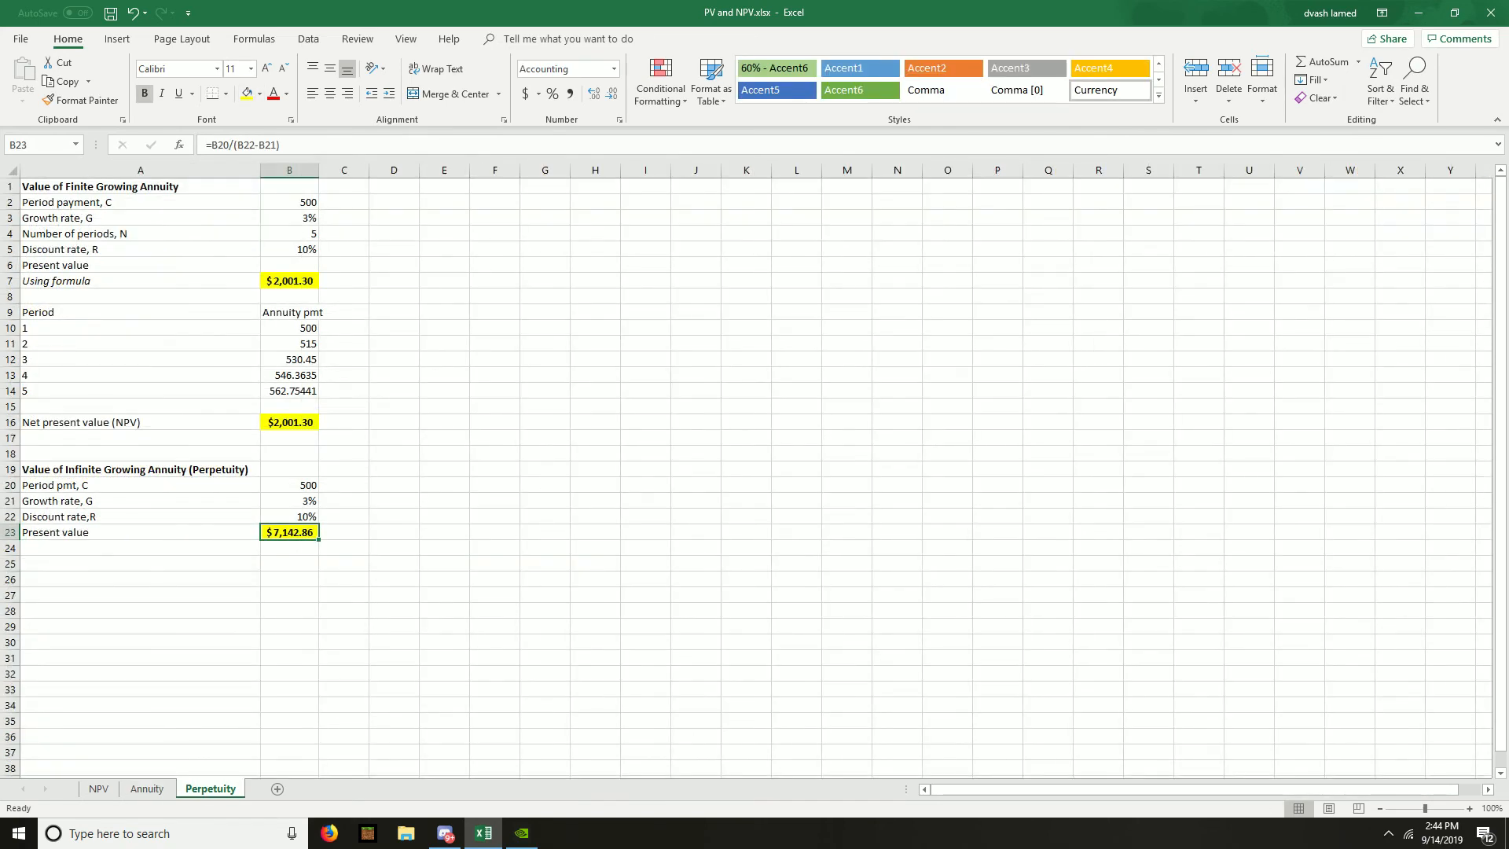
left_click(147, 789)
left_click(211, 789)
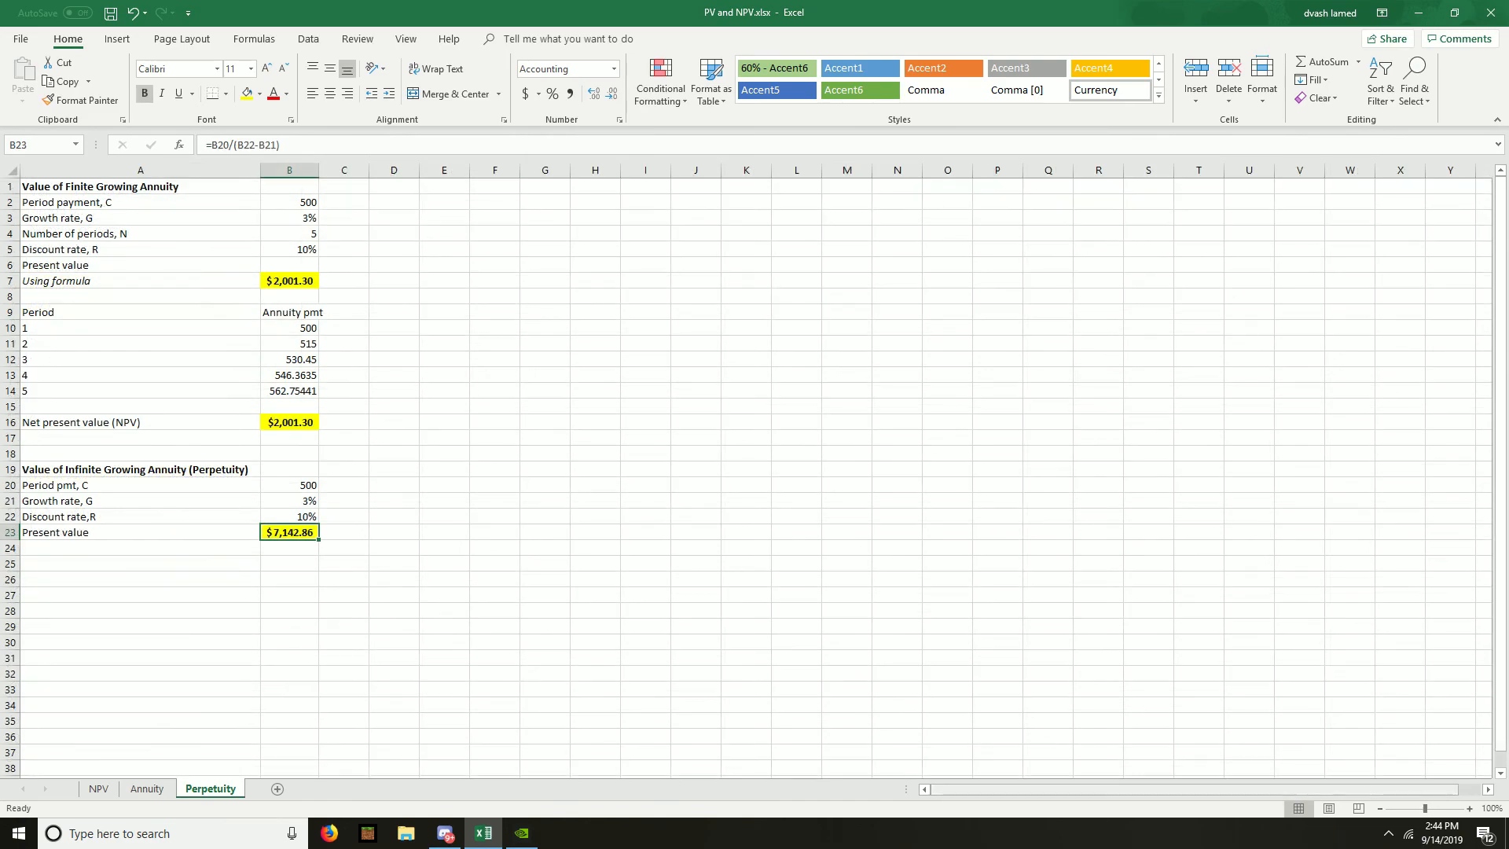
- Set the Perpetuity sheet's zoom to 120% and AutoFit the width of column B
left_click(1469, 808)
left_click(1469, 809)
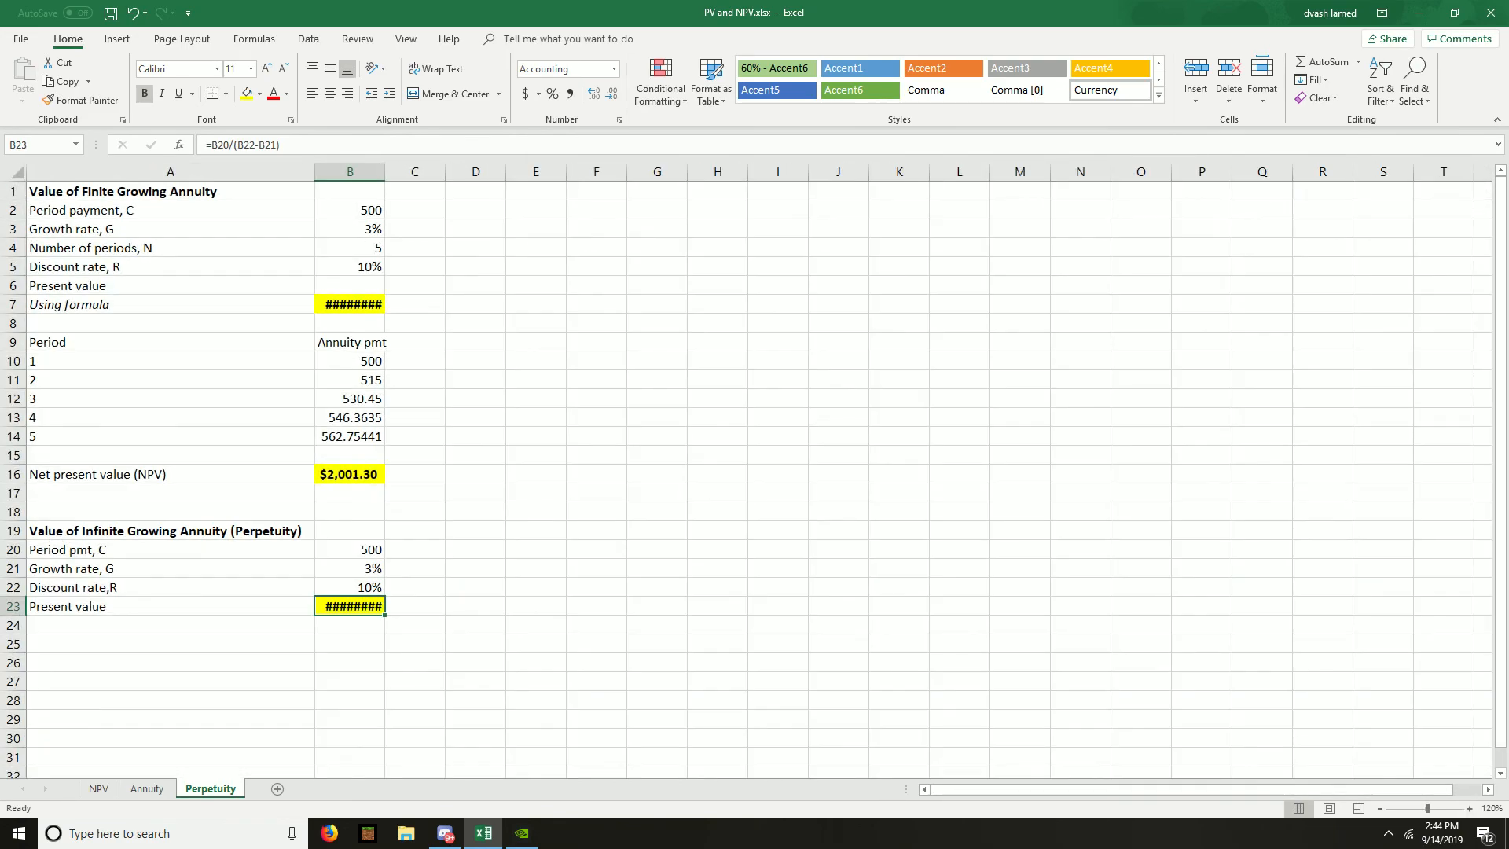
key("alt+h")
key("o")
key("i")
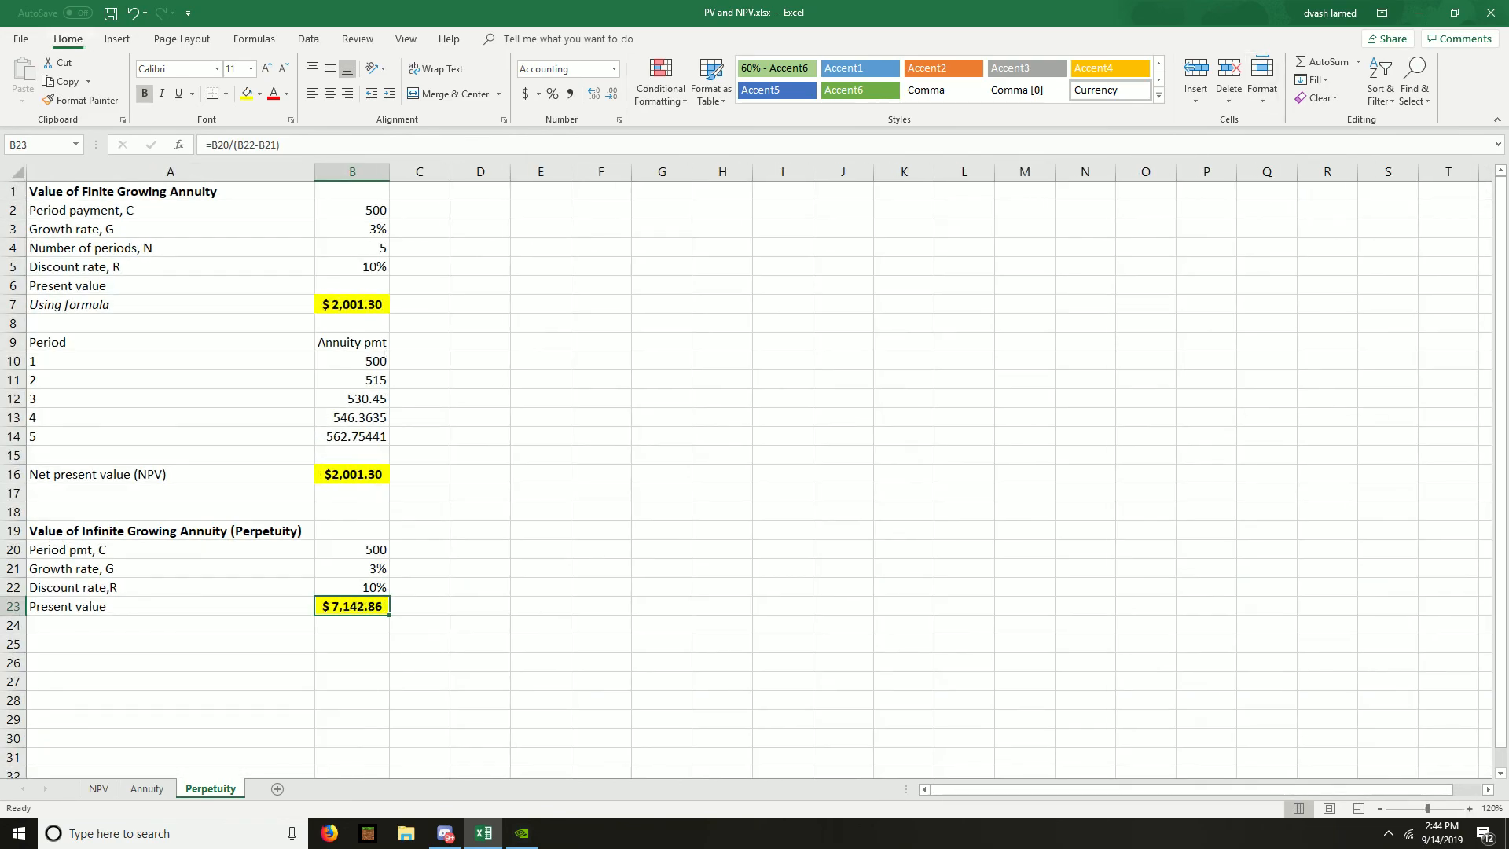
- Save the workbook and switch to the Annuity sheet to compare it with the Perpetuity sheet
key("ctrl+s")
left_click(147, 789)
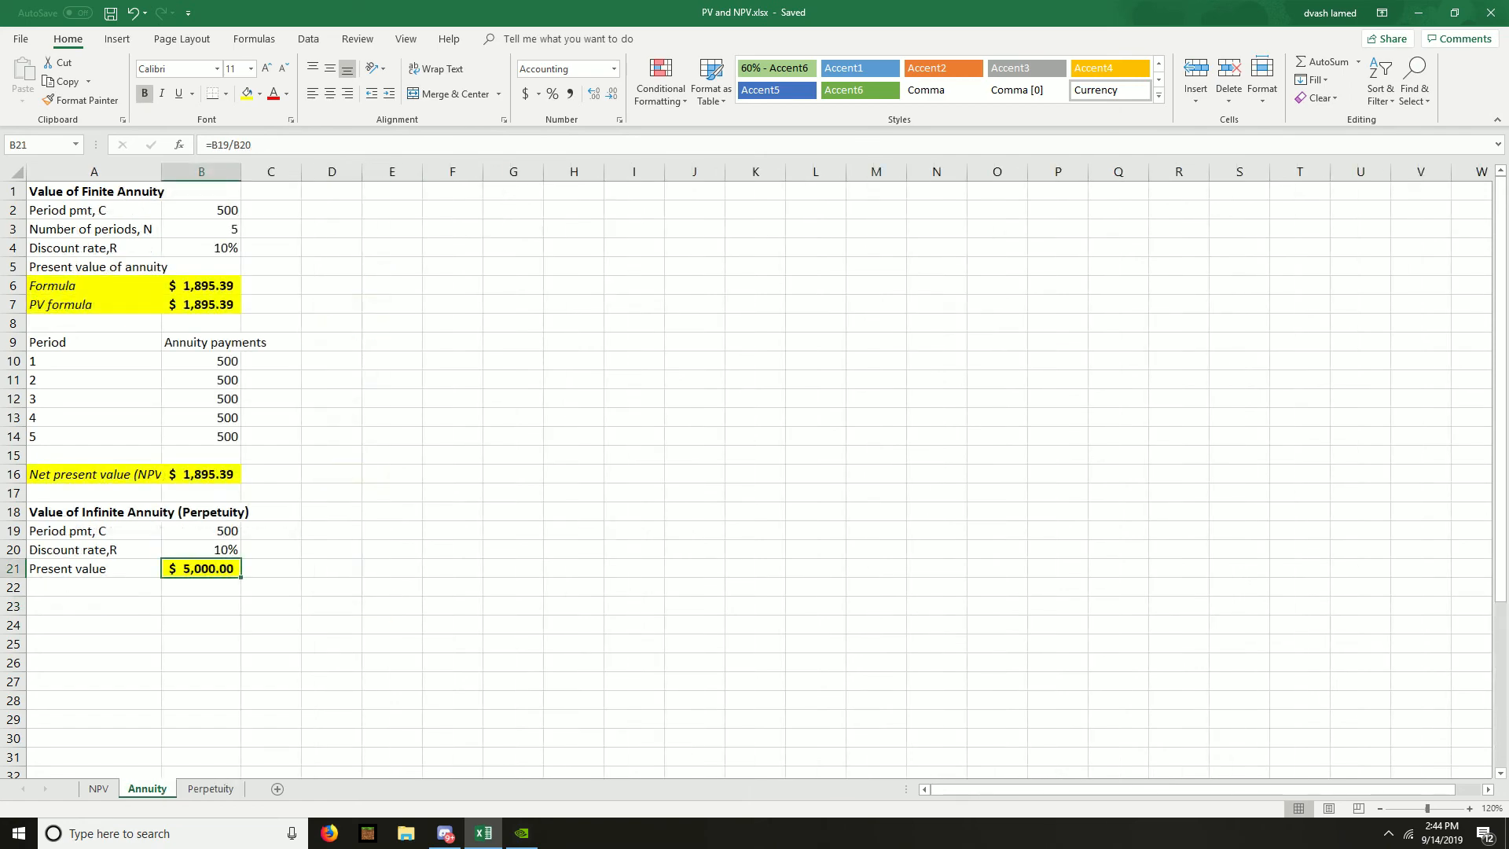
left_click(210, 789)
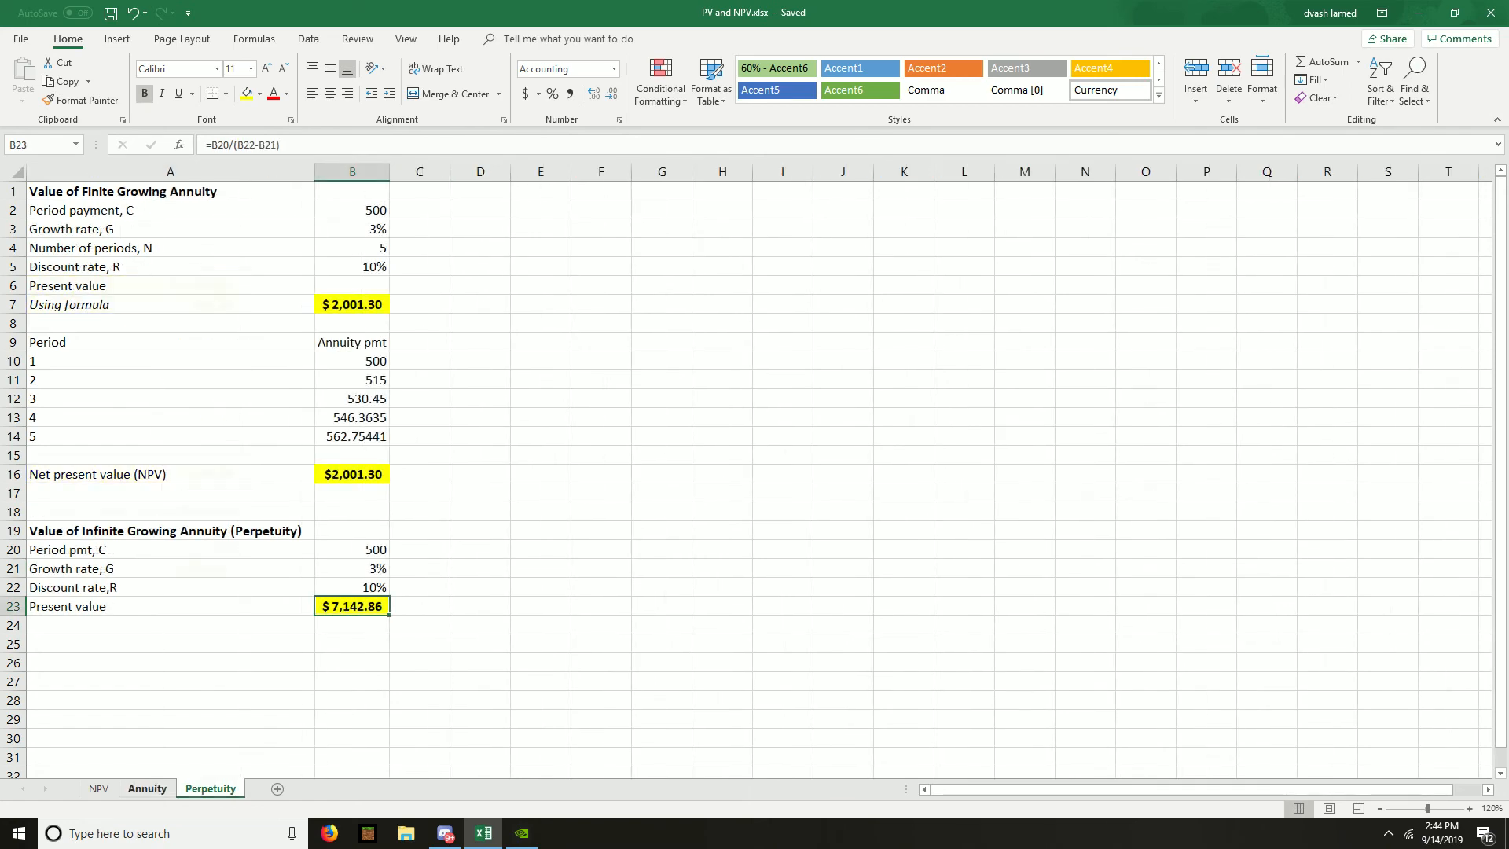
left_click(147, 789)
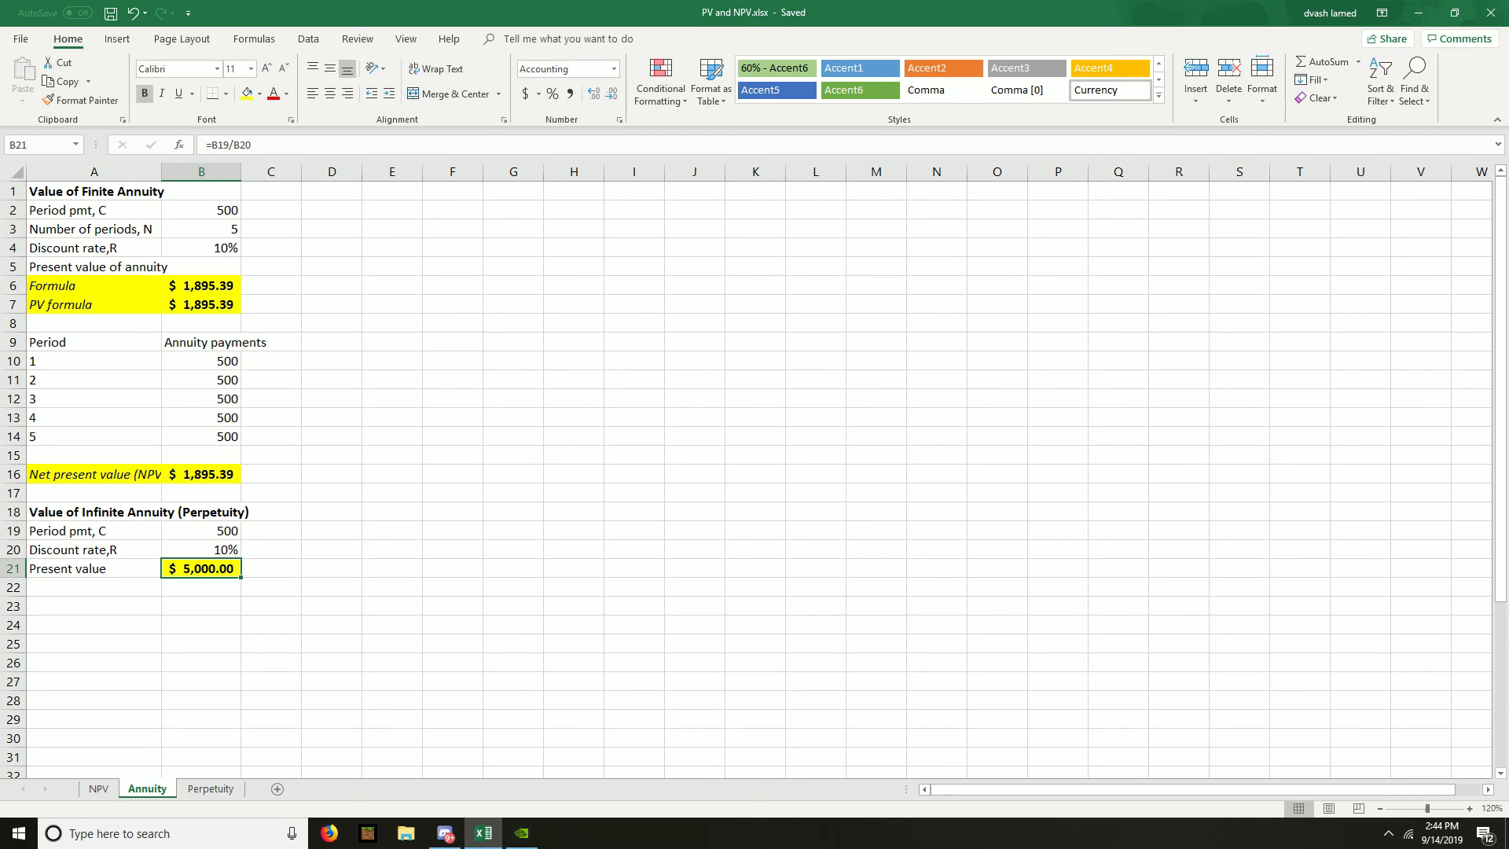